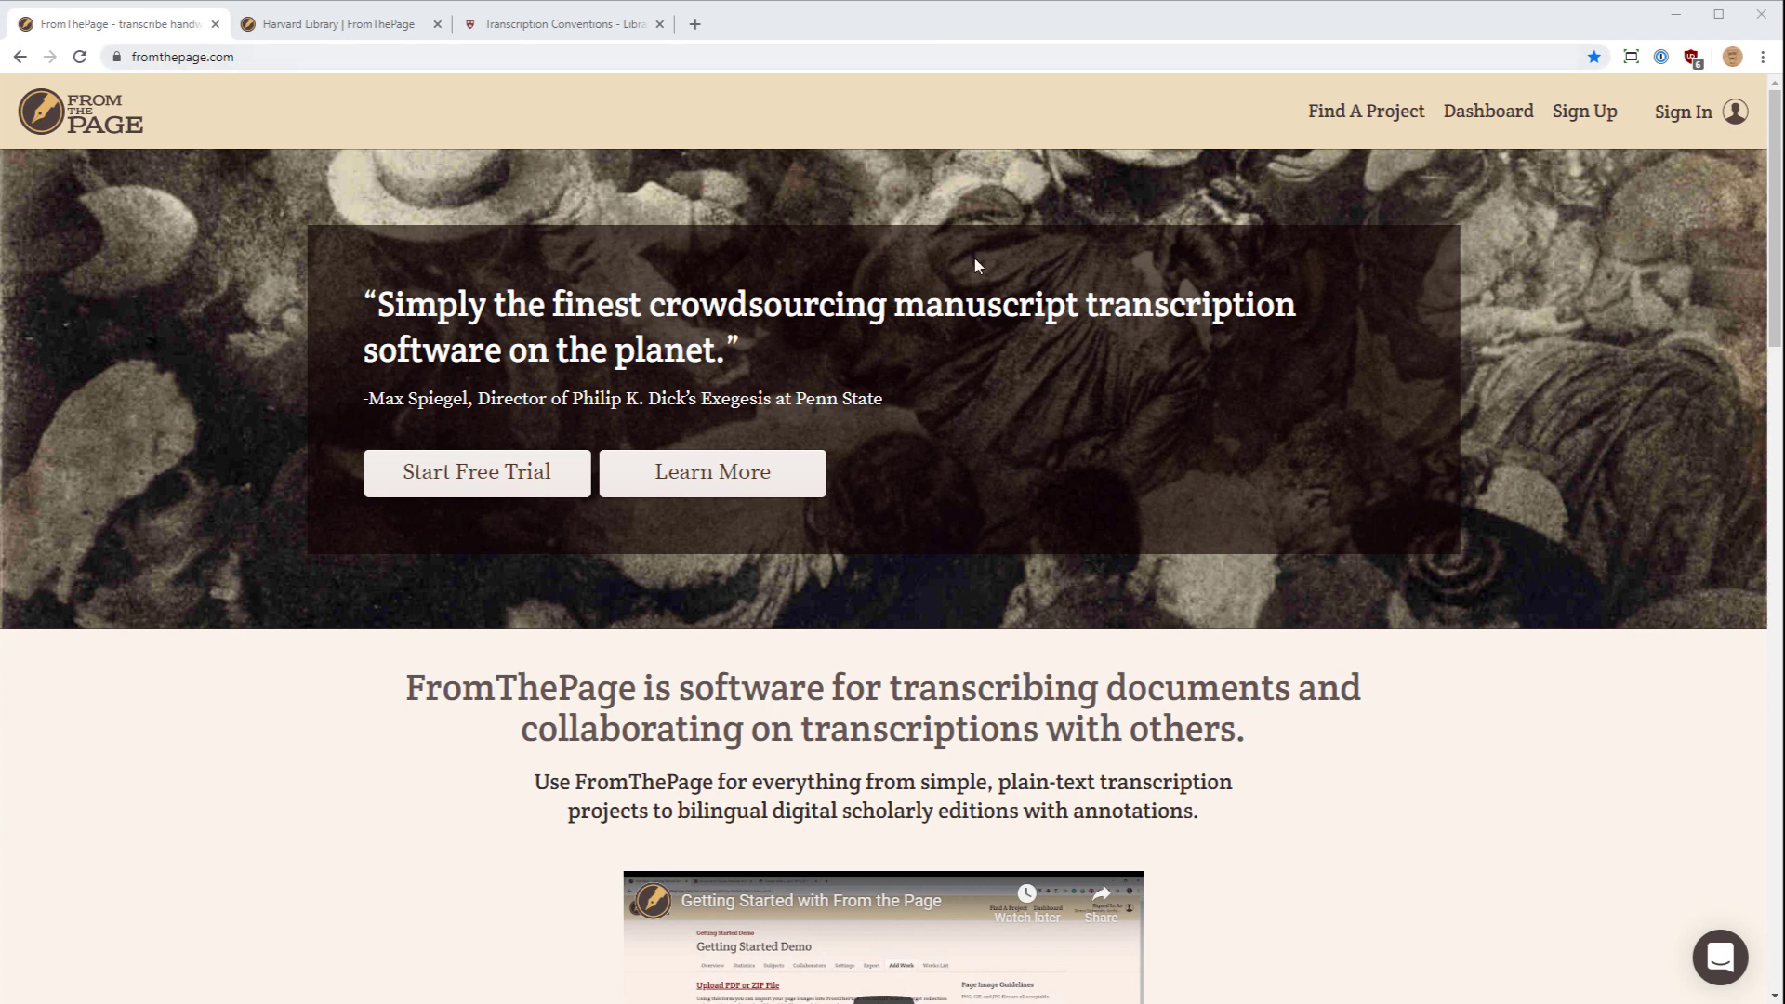
# - Open the account registration form from Sign Up in the header
pyautogui.click(1588, 114)
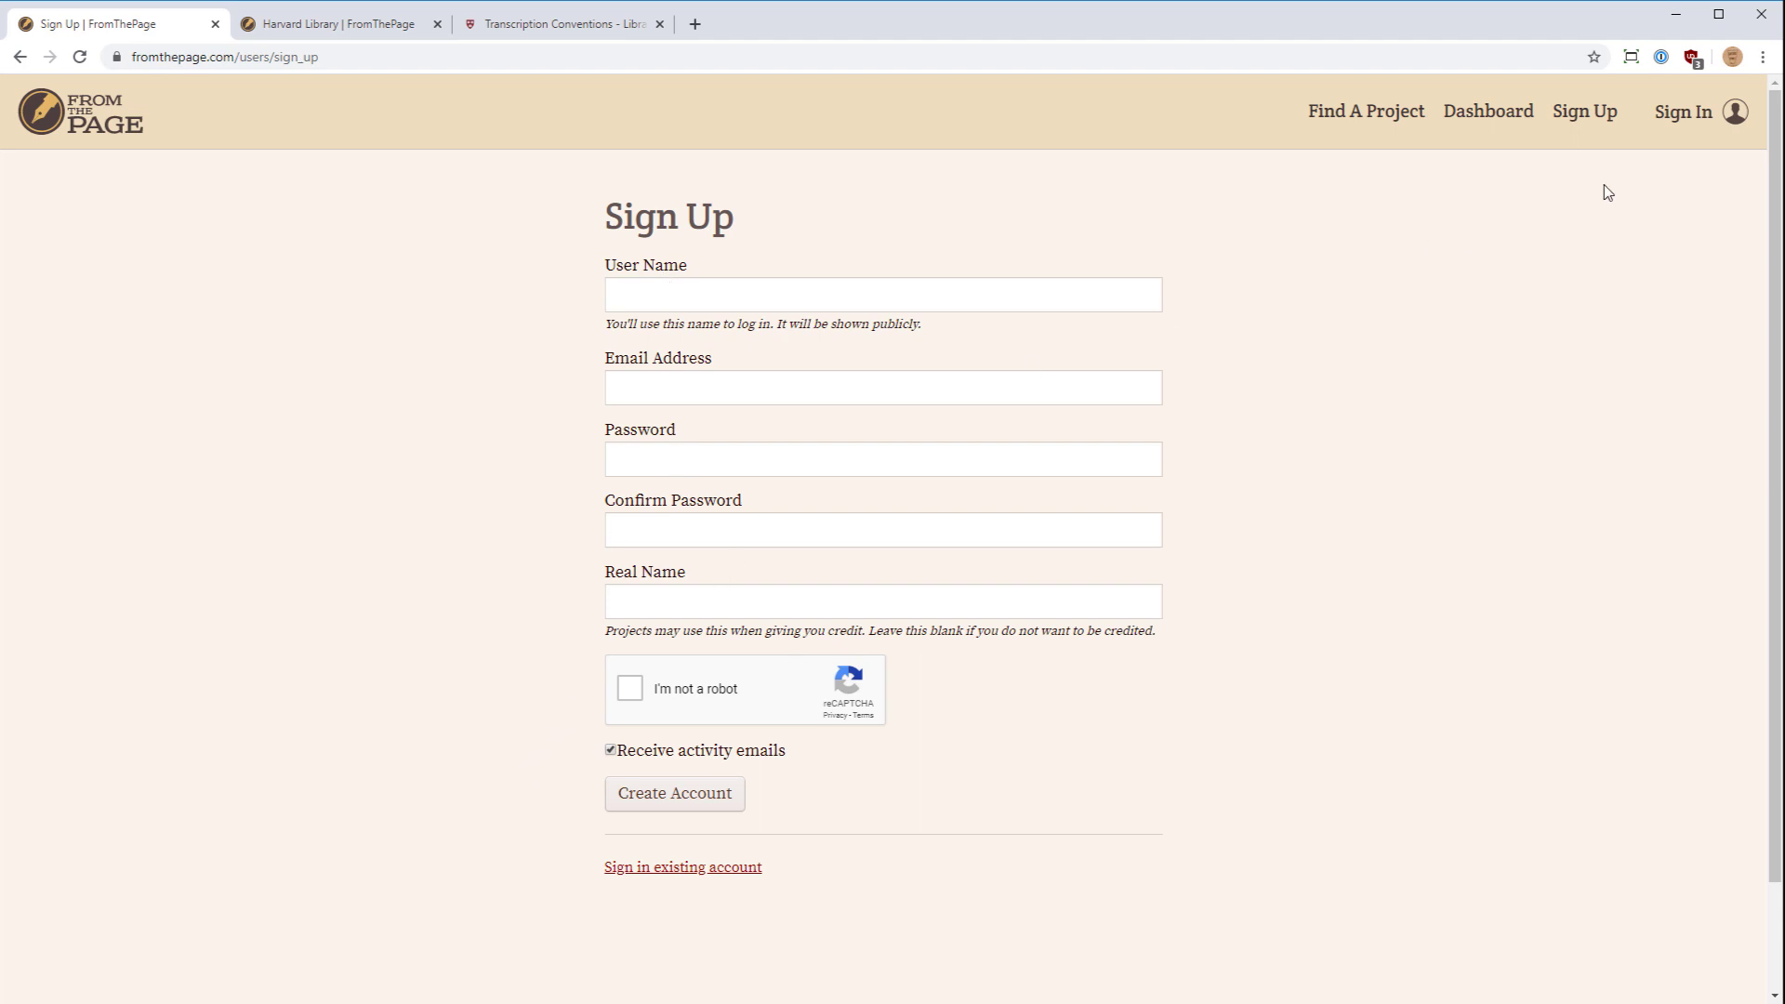
# - Sign in with the saved login details from the autofill suggestion
pyautogui.click(1678, 128)
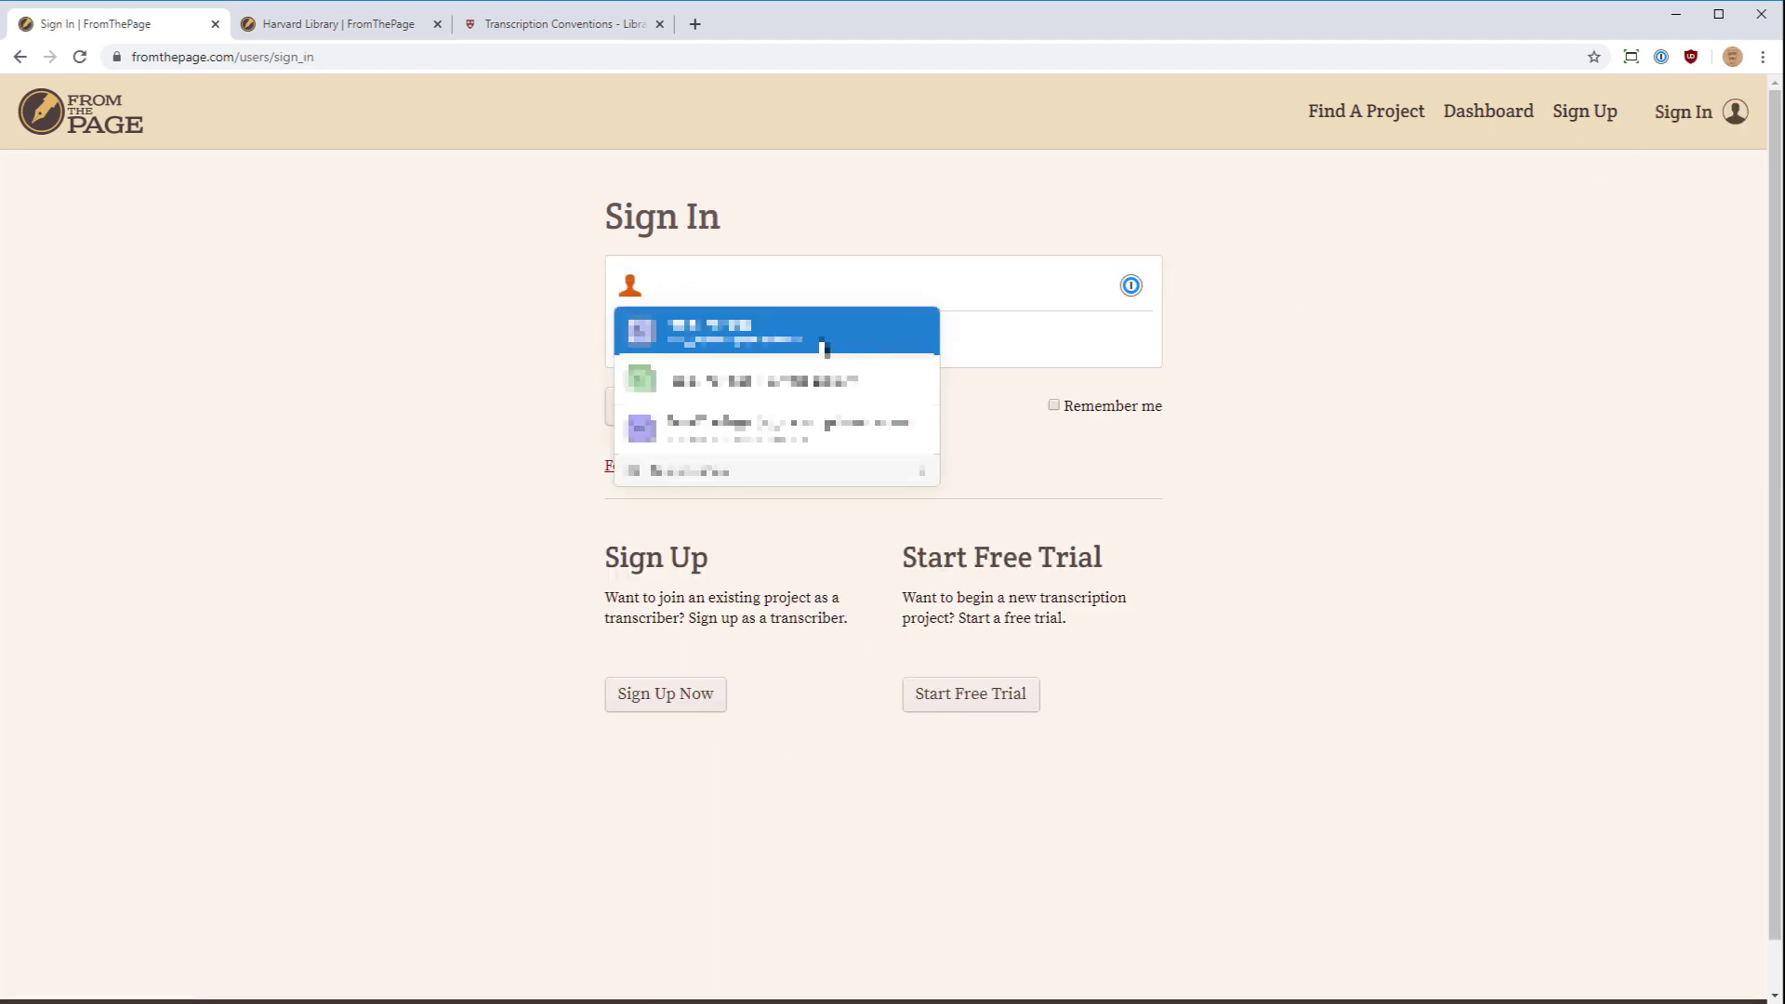
pyautogui.click(826, 344)
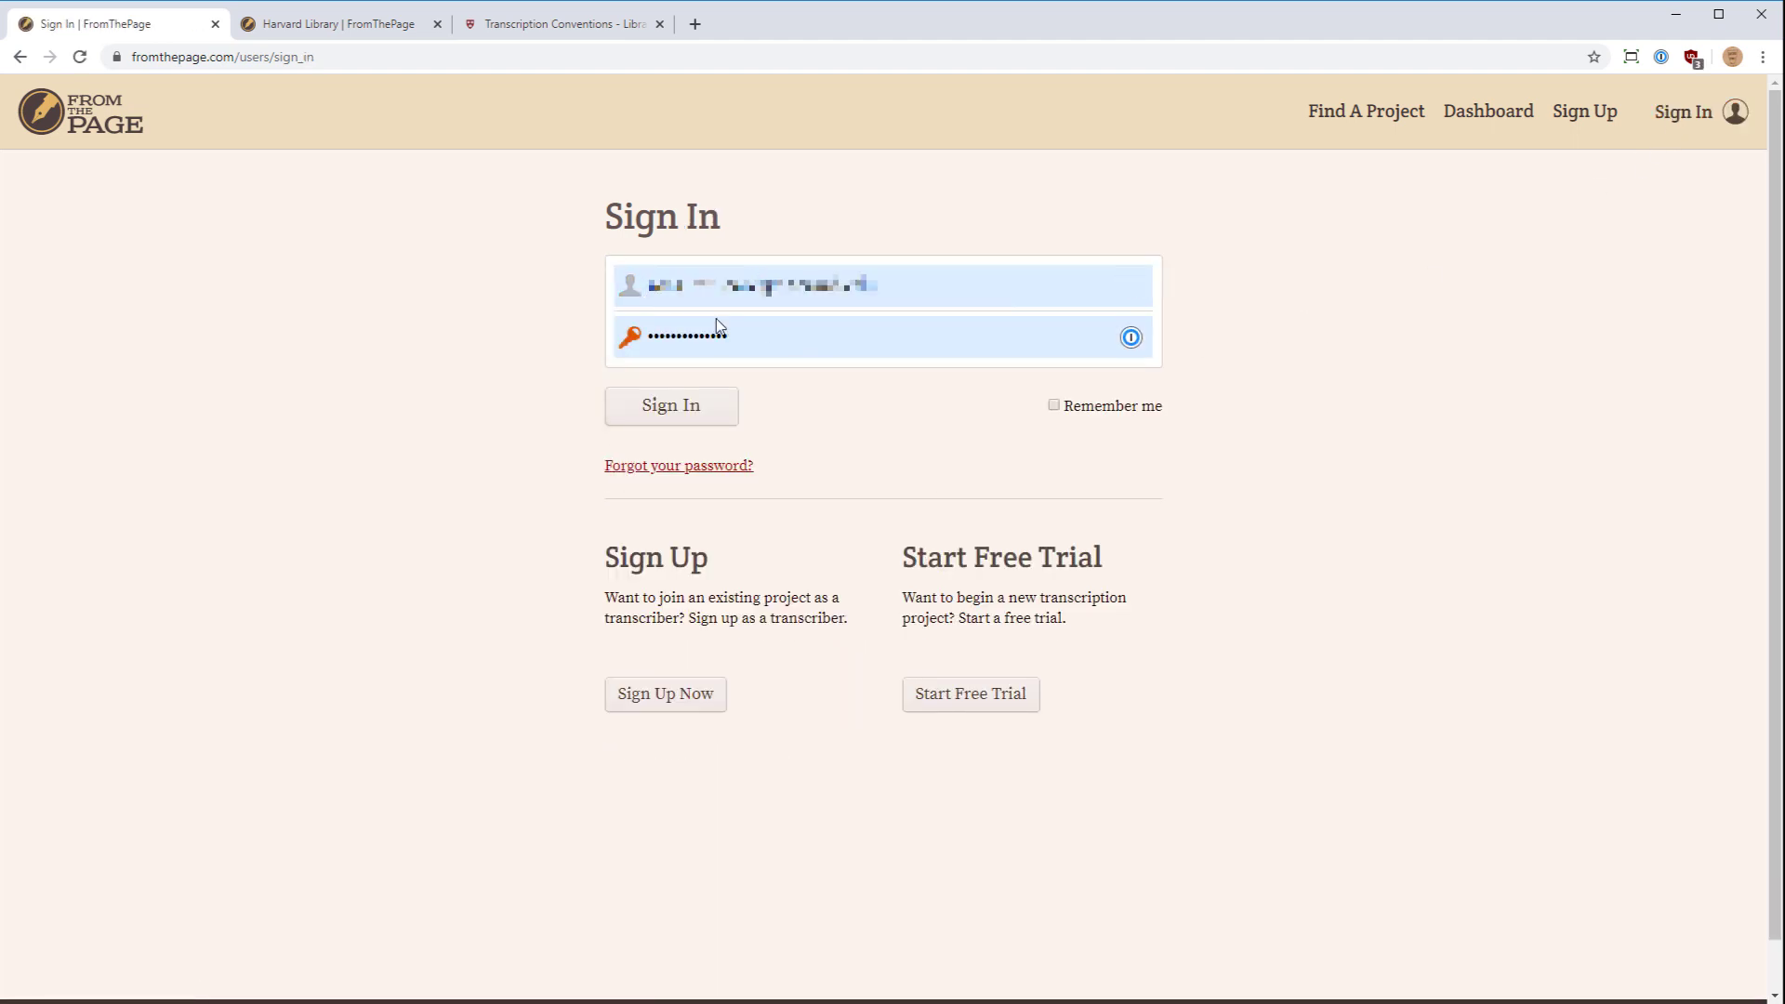
pyautogui.click(716, 425)
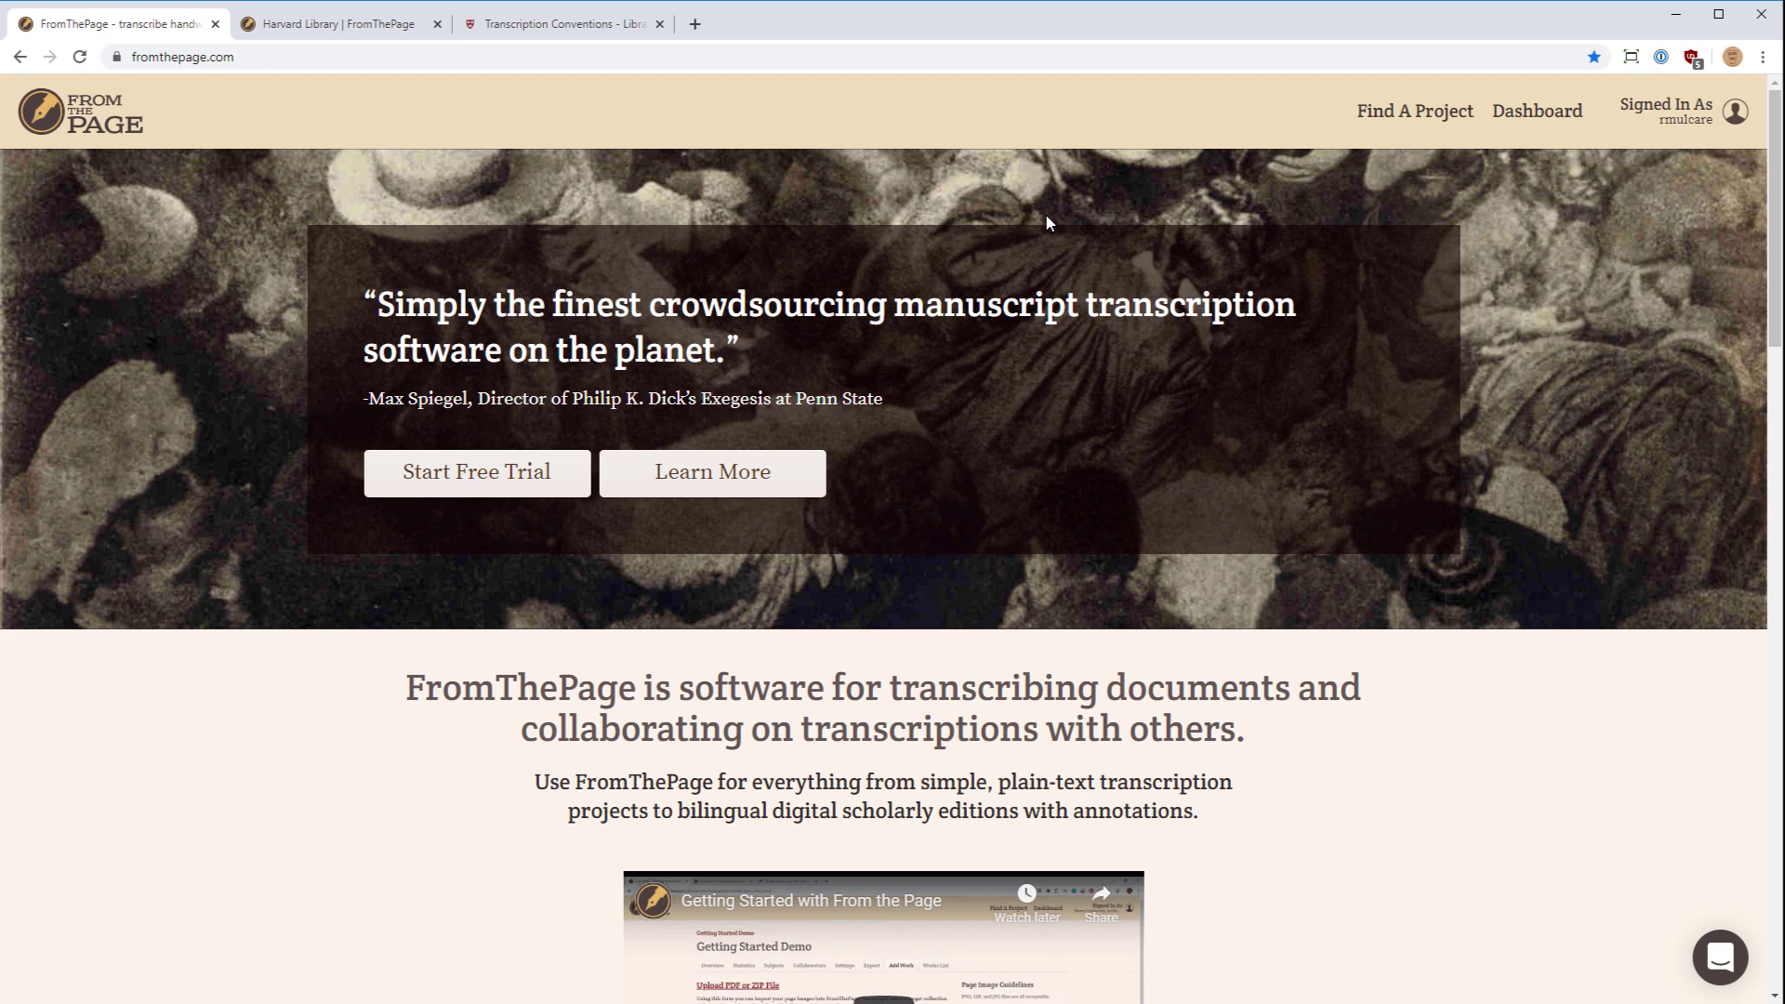
# - Search Find A Project for 'harvard' and scroll through the Harvard Library results
pyautogui.click(1372, 118)
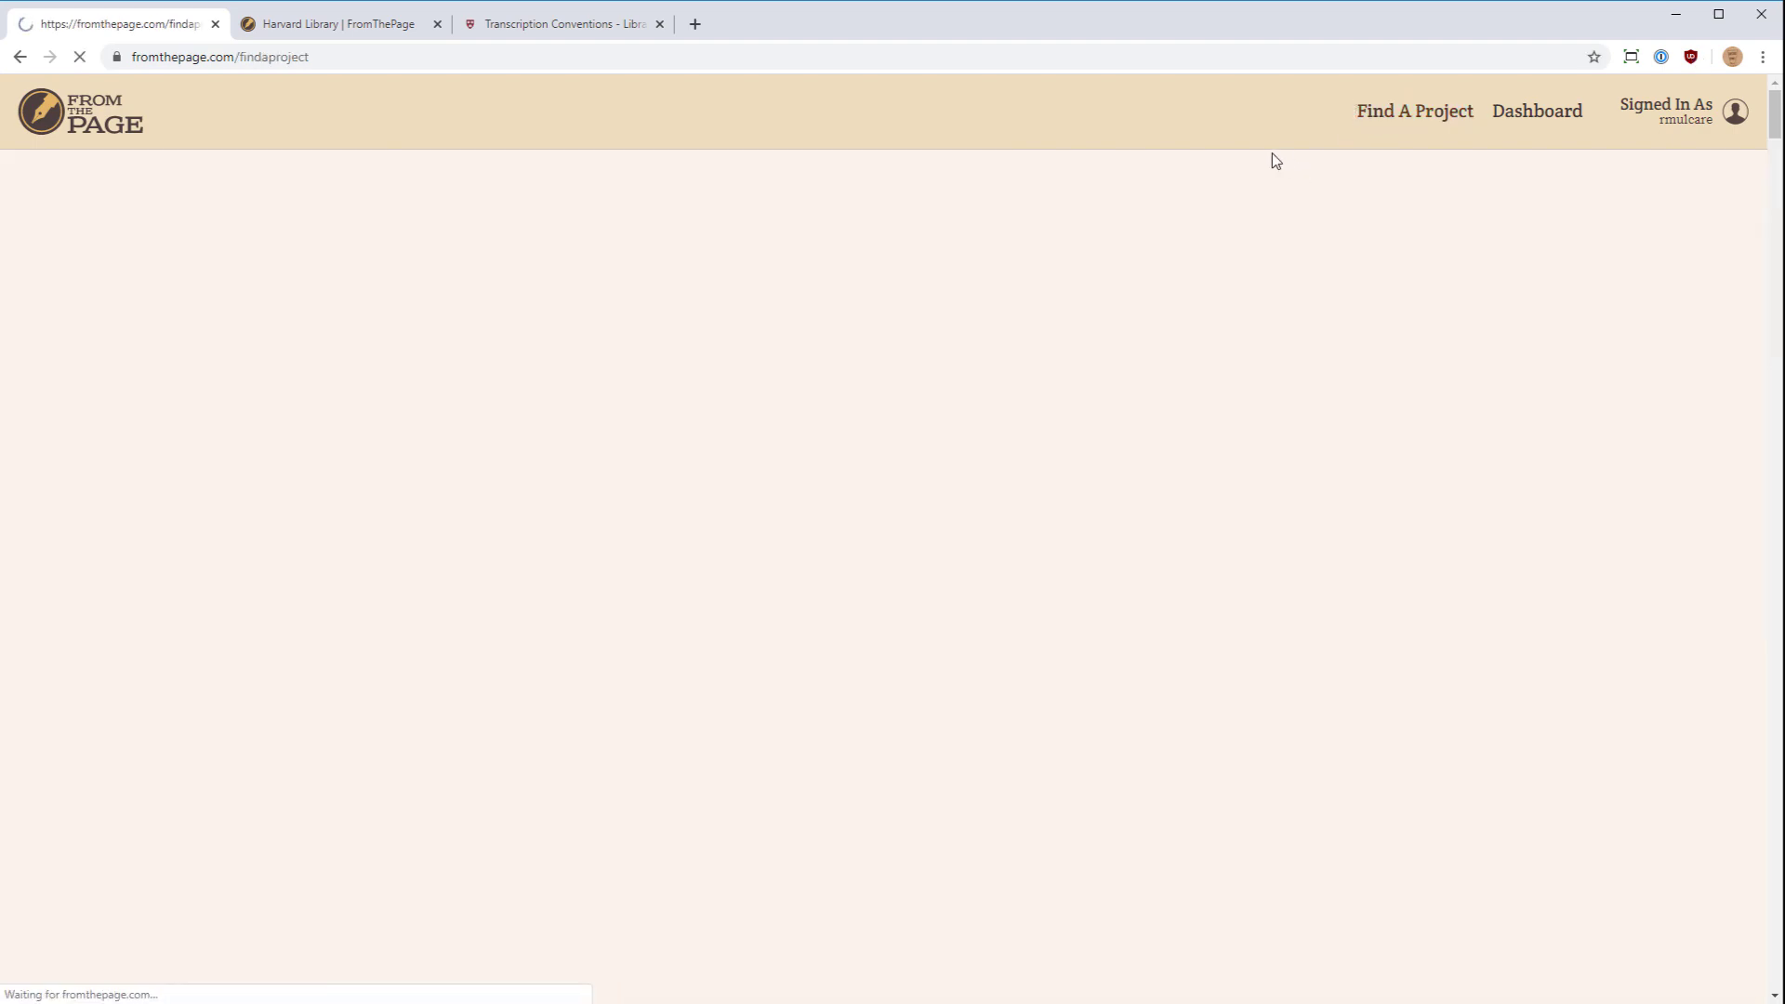
pyautogui.moveTo(1776, 137); pyautogui.dragTo(1750, 363)
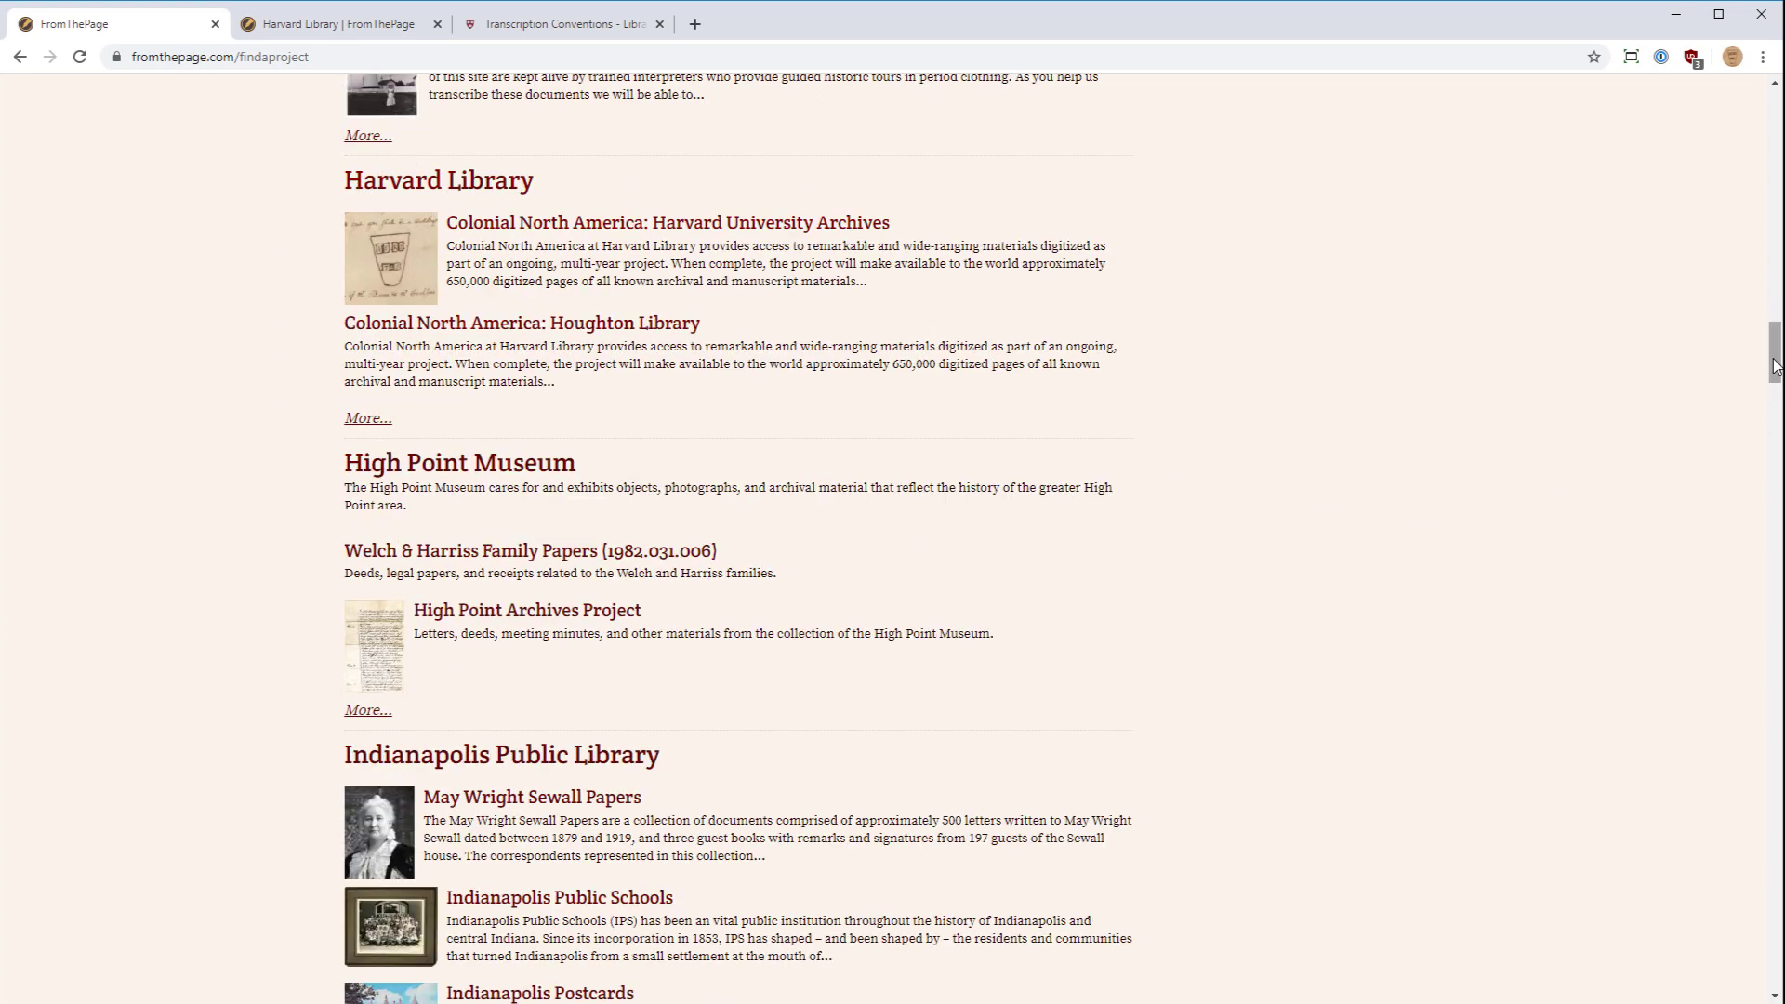
pyautogui.moveTo(1769, 362); pyautogui.dragTo(1766, 120)
pyautogui.click(1267, 765)
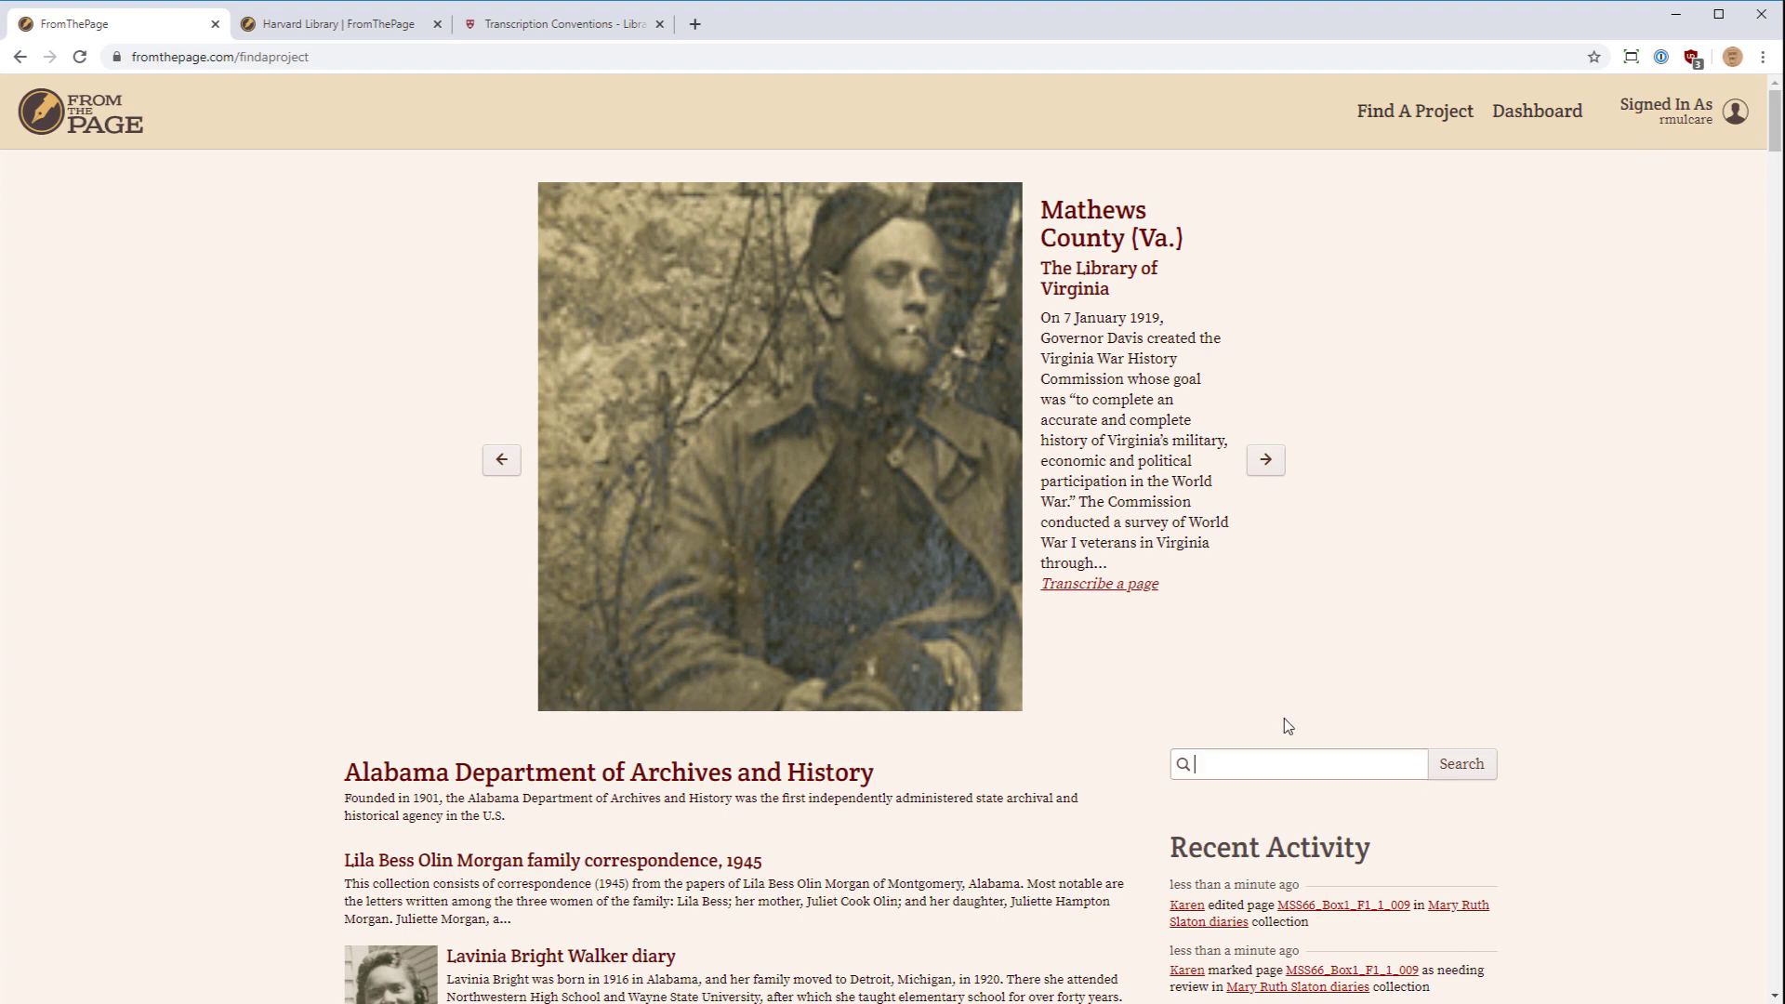
pyautogui.write('harvard')
pyautogui.press('Return')
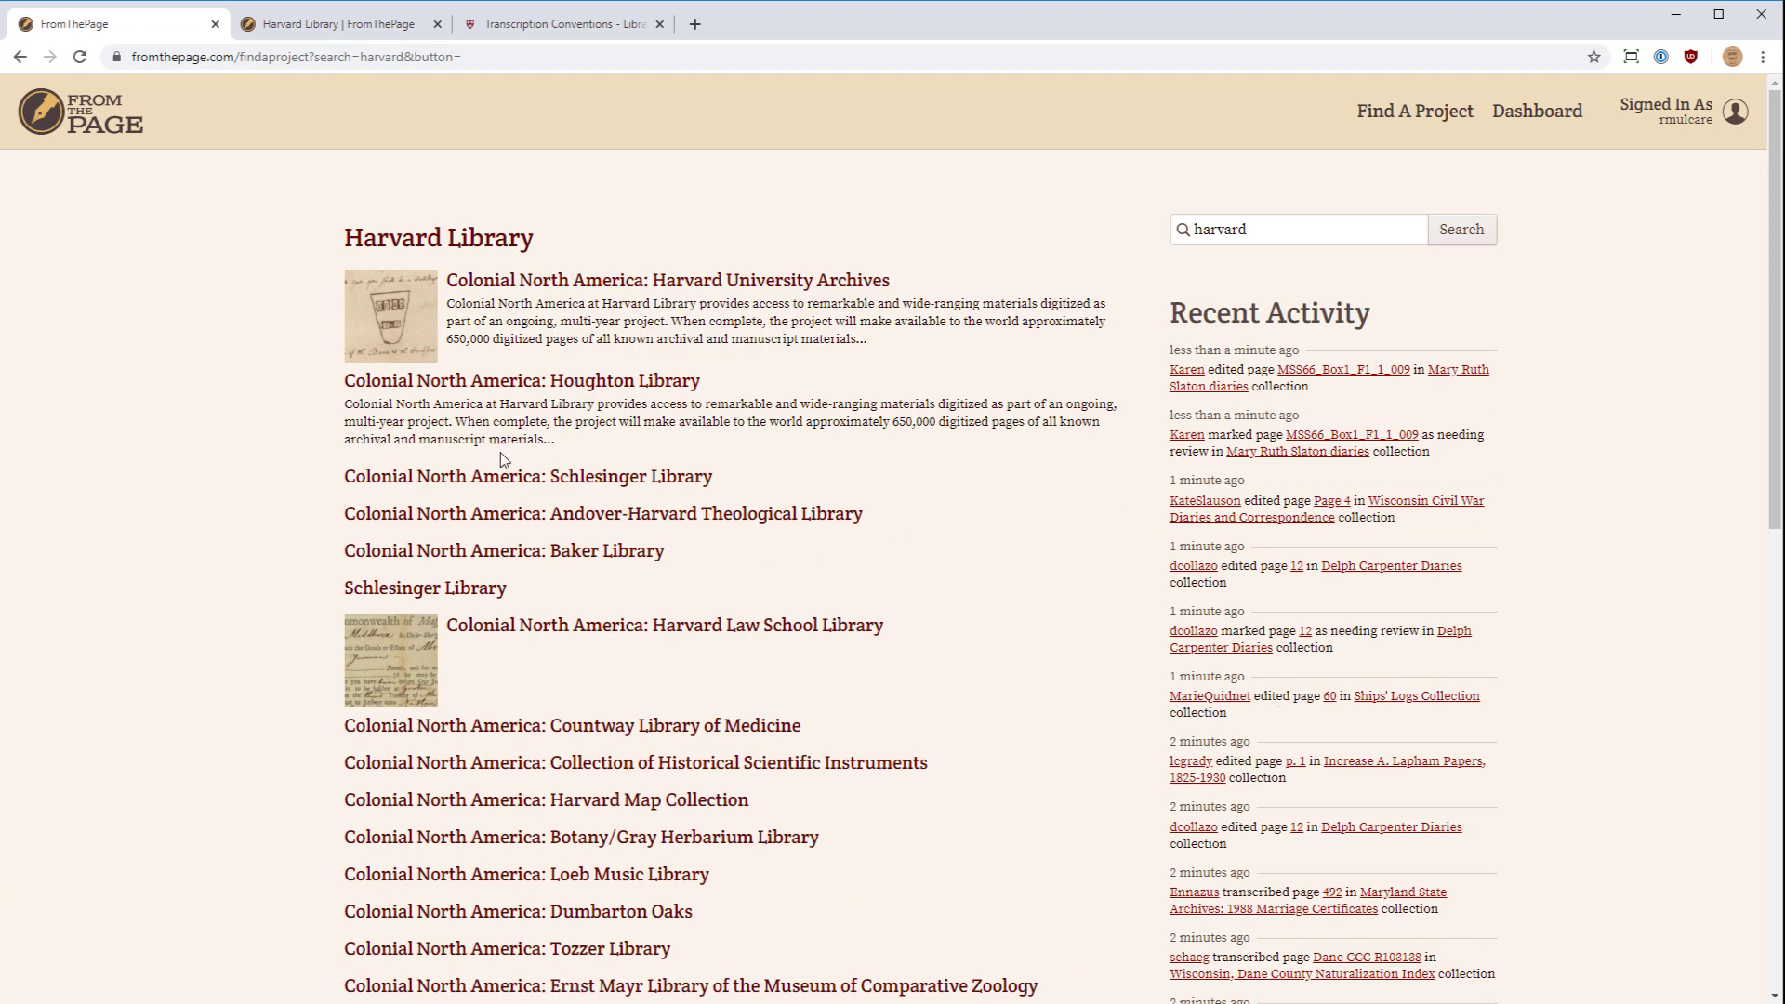
pyautogui.scroll(-1, 475, 353)
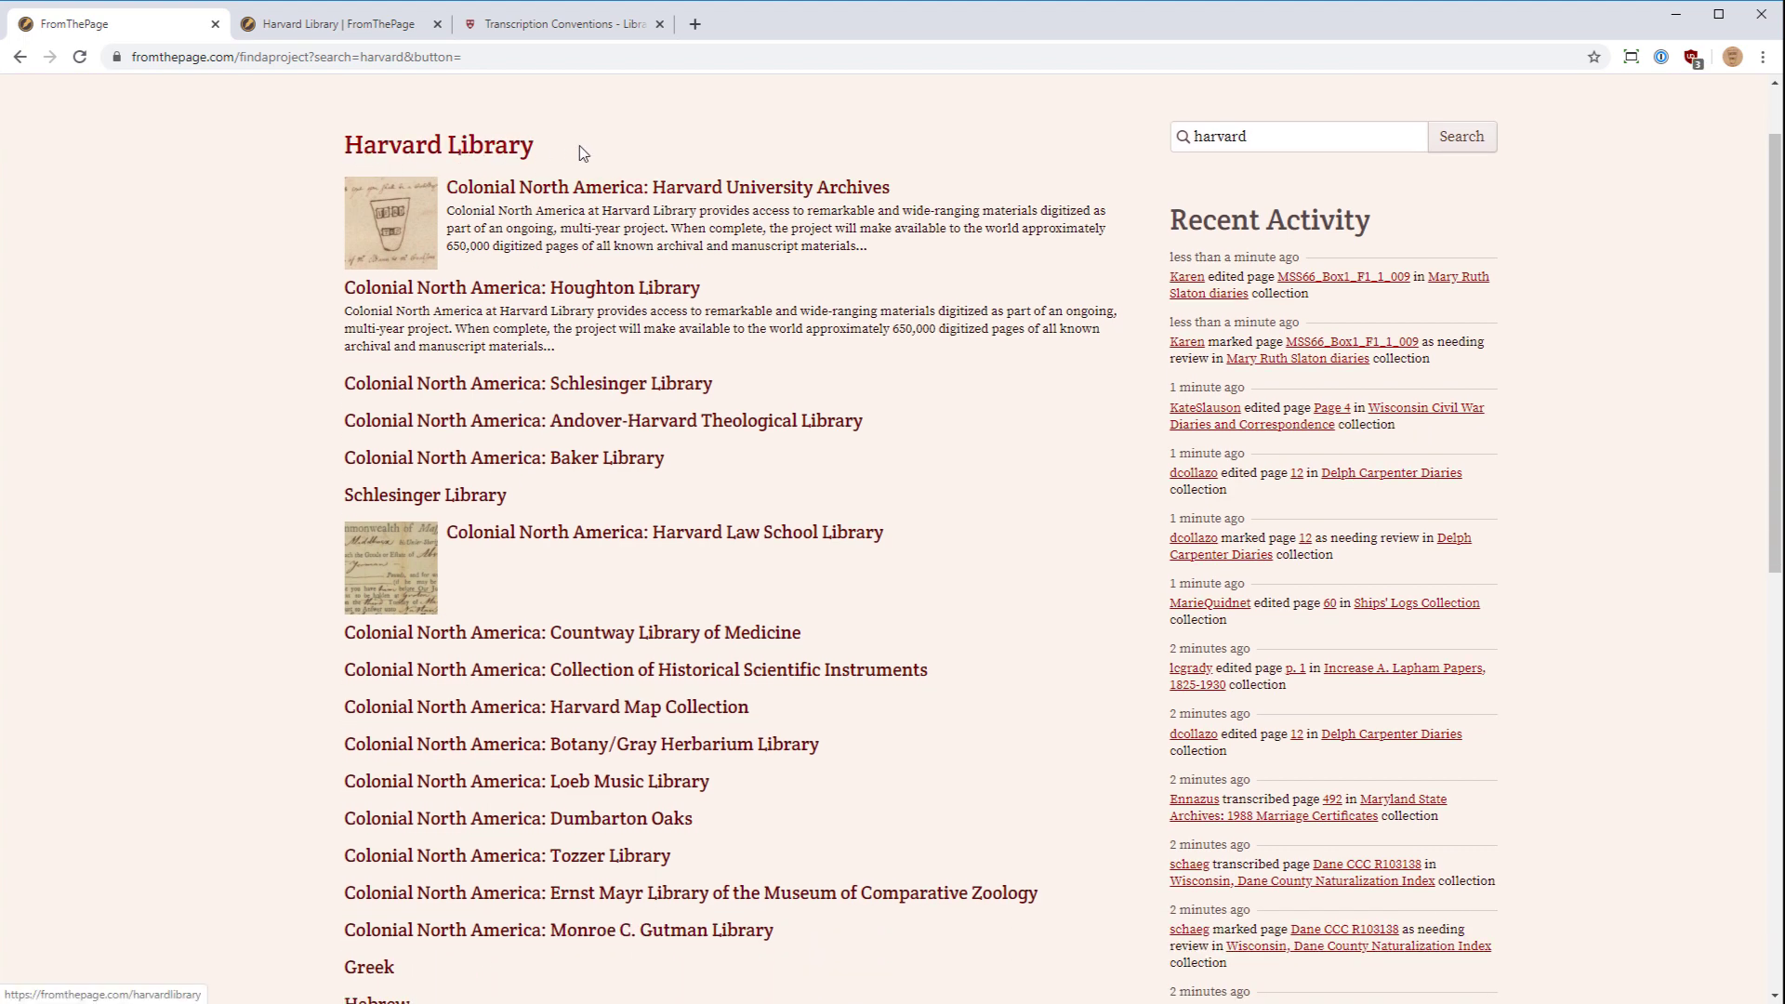
pyautogui.scroll(-1, 835, 795)
pyautogui.scroll(-2, 818, 809)
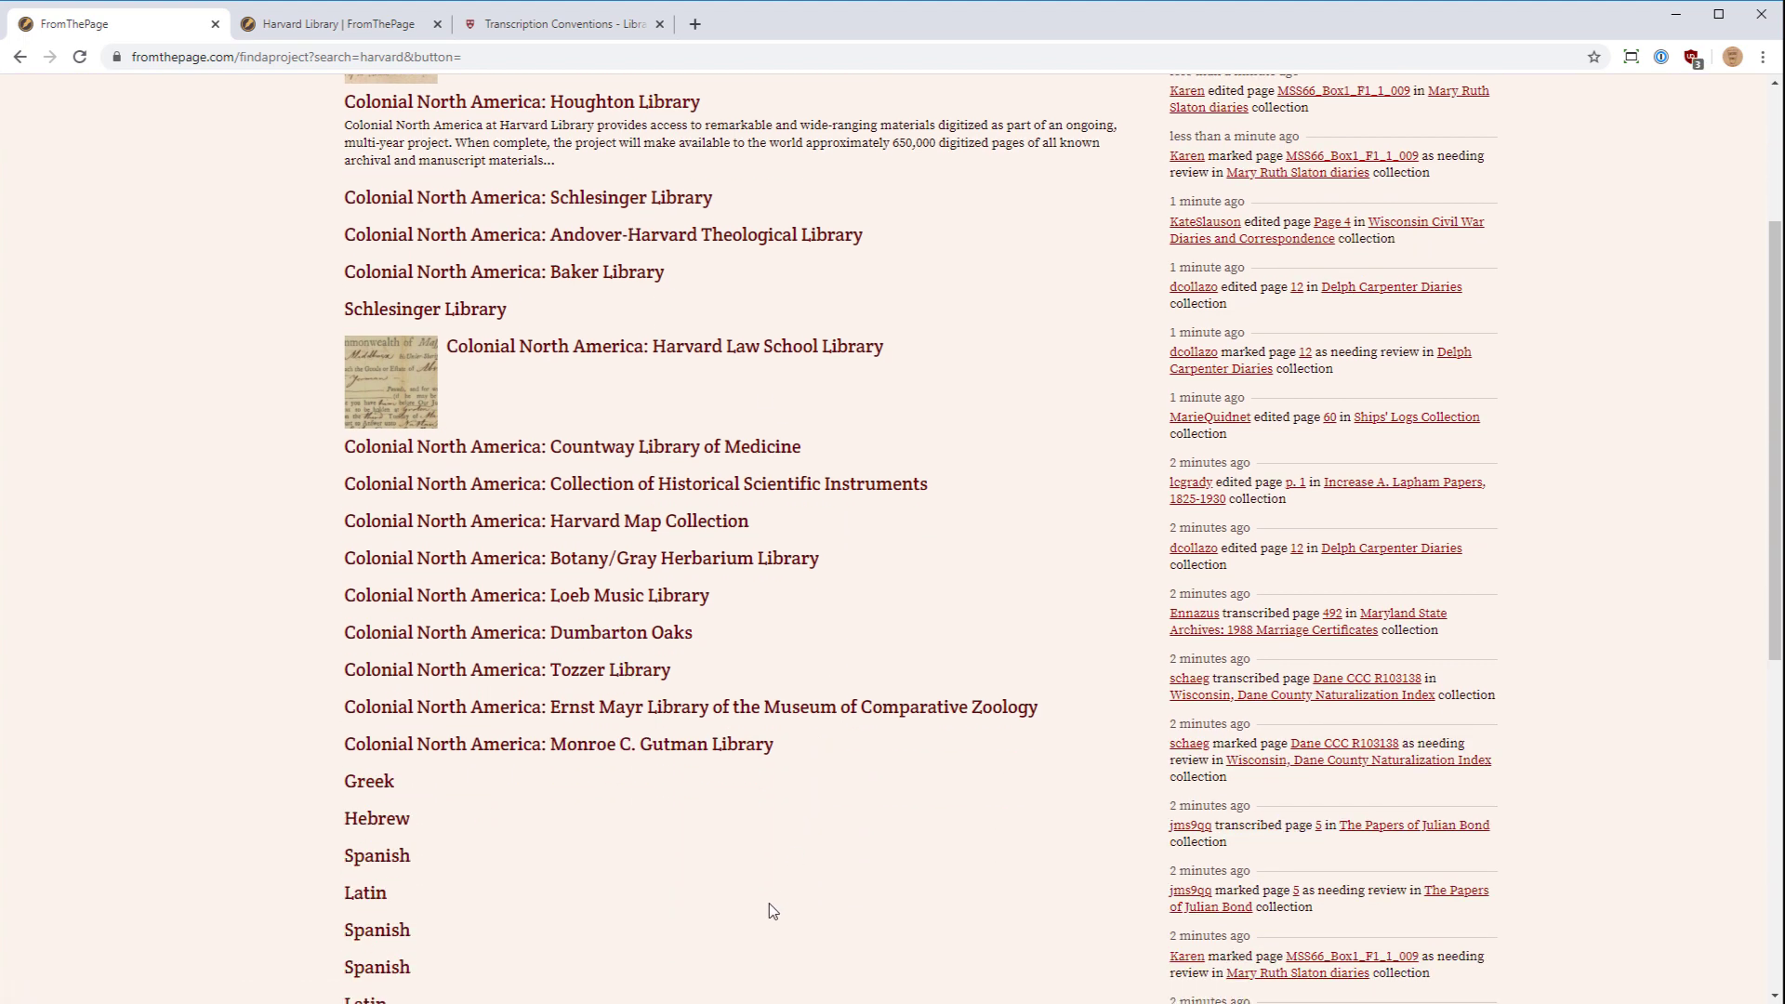
pyautogui.scroll(-1, 769, 912)
pyautogui.scroll(3, 768, 883)
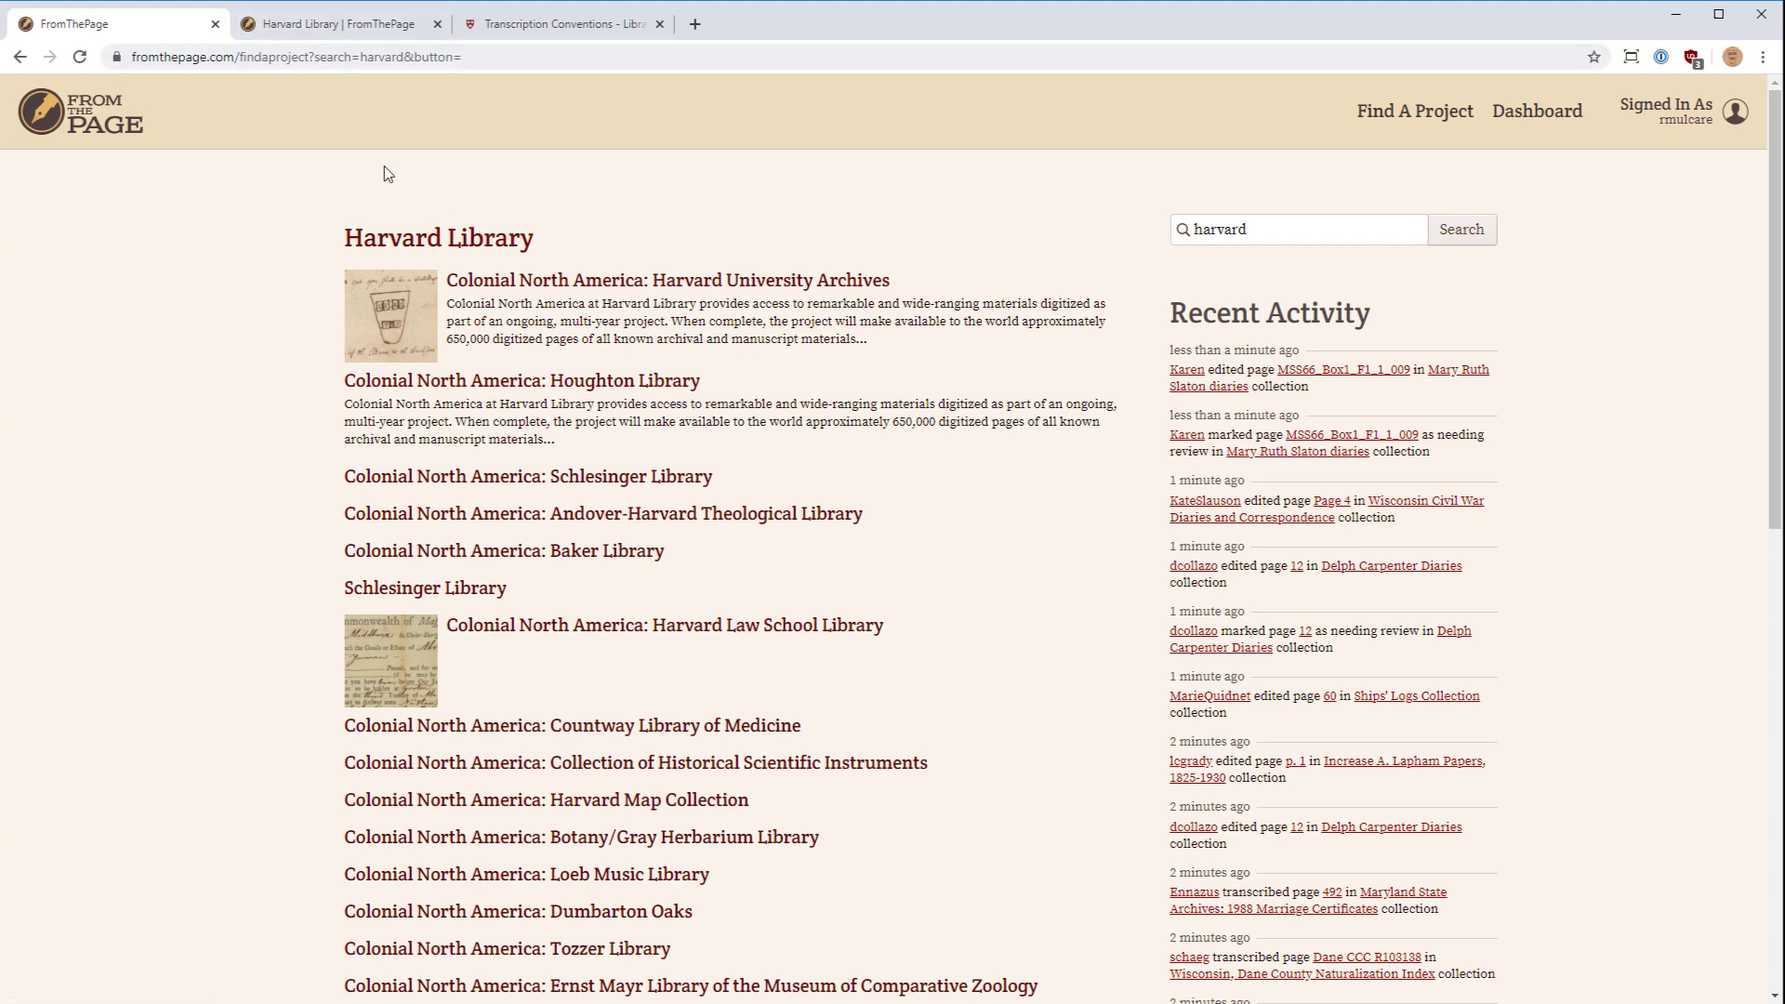
# - Open the Colonial North America: Harvard University Archives collection from the Harvard Library page
pyautogui.click(396, 240)
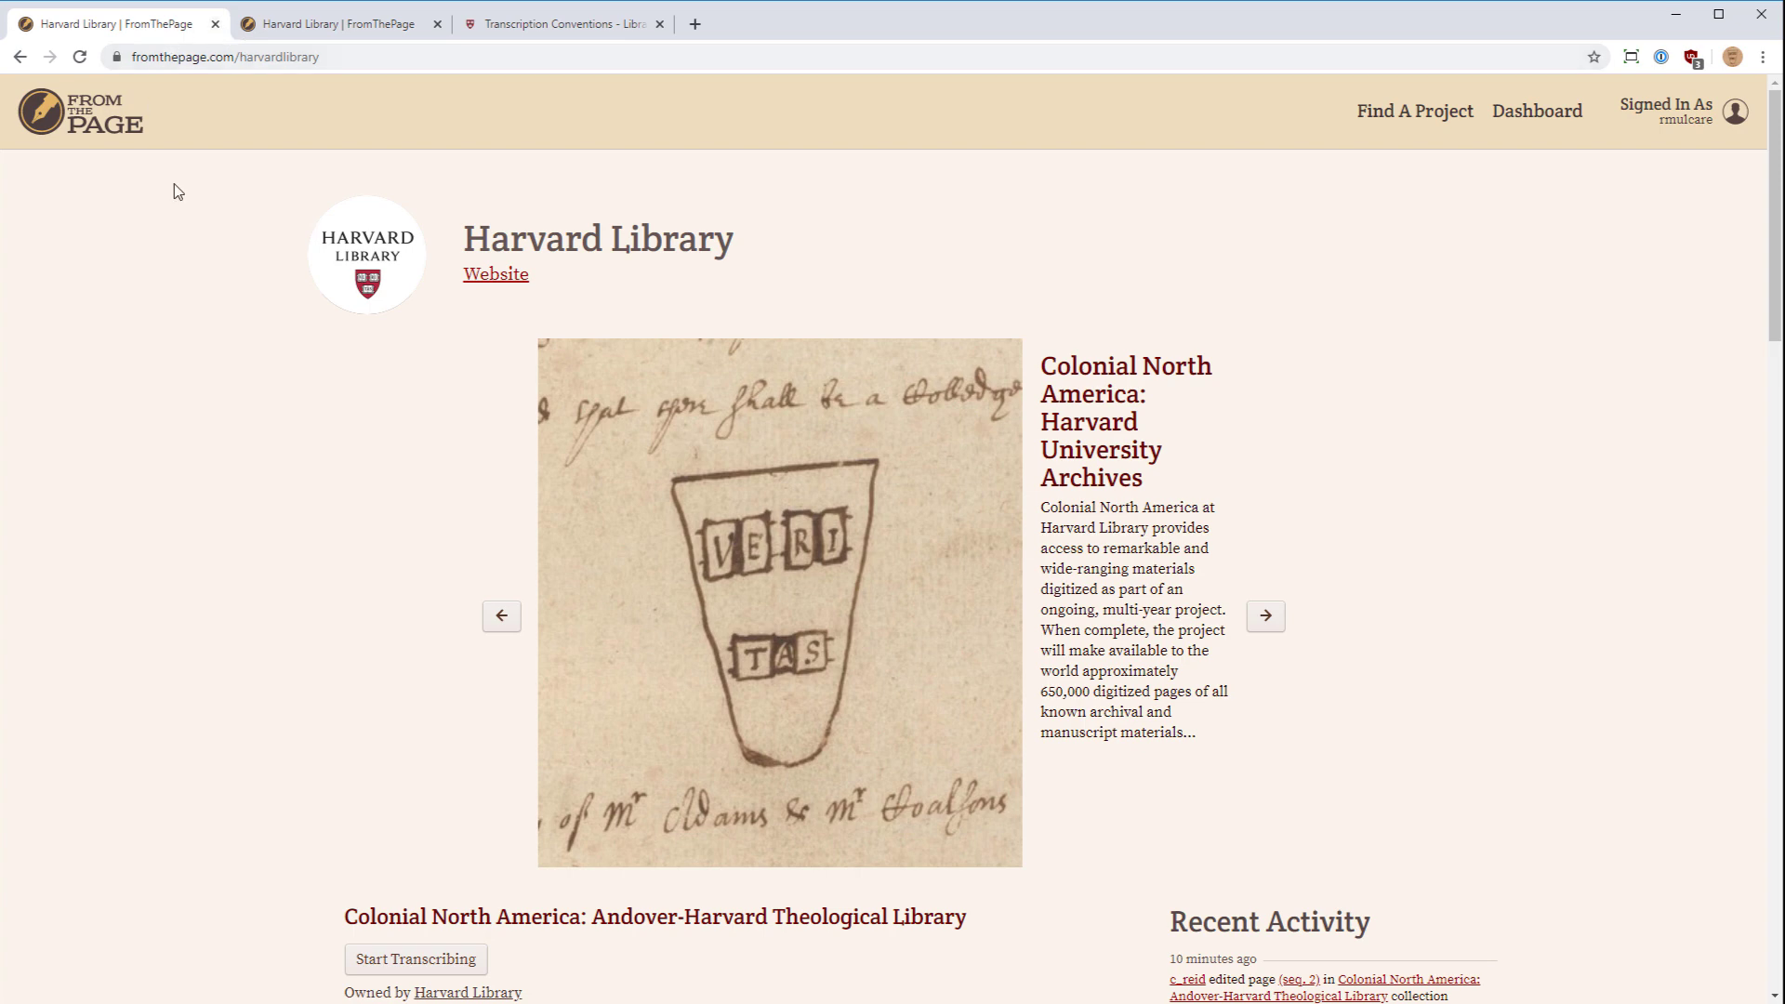
pyautogui.scroll(-1, 333, 281)
pyautogui.scroll(1, 333, 281)
pyautogui.scroll(-4, 292, 287)
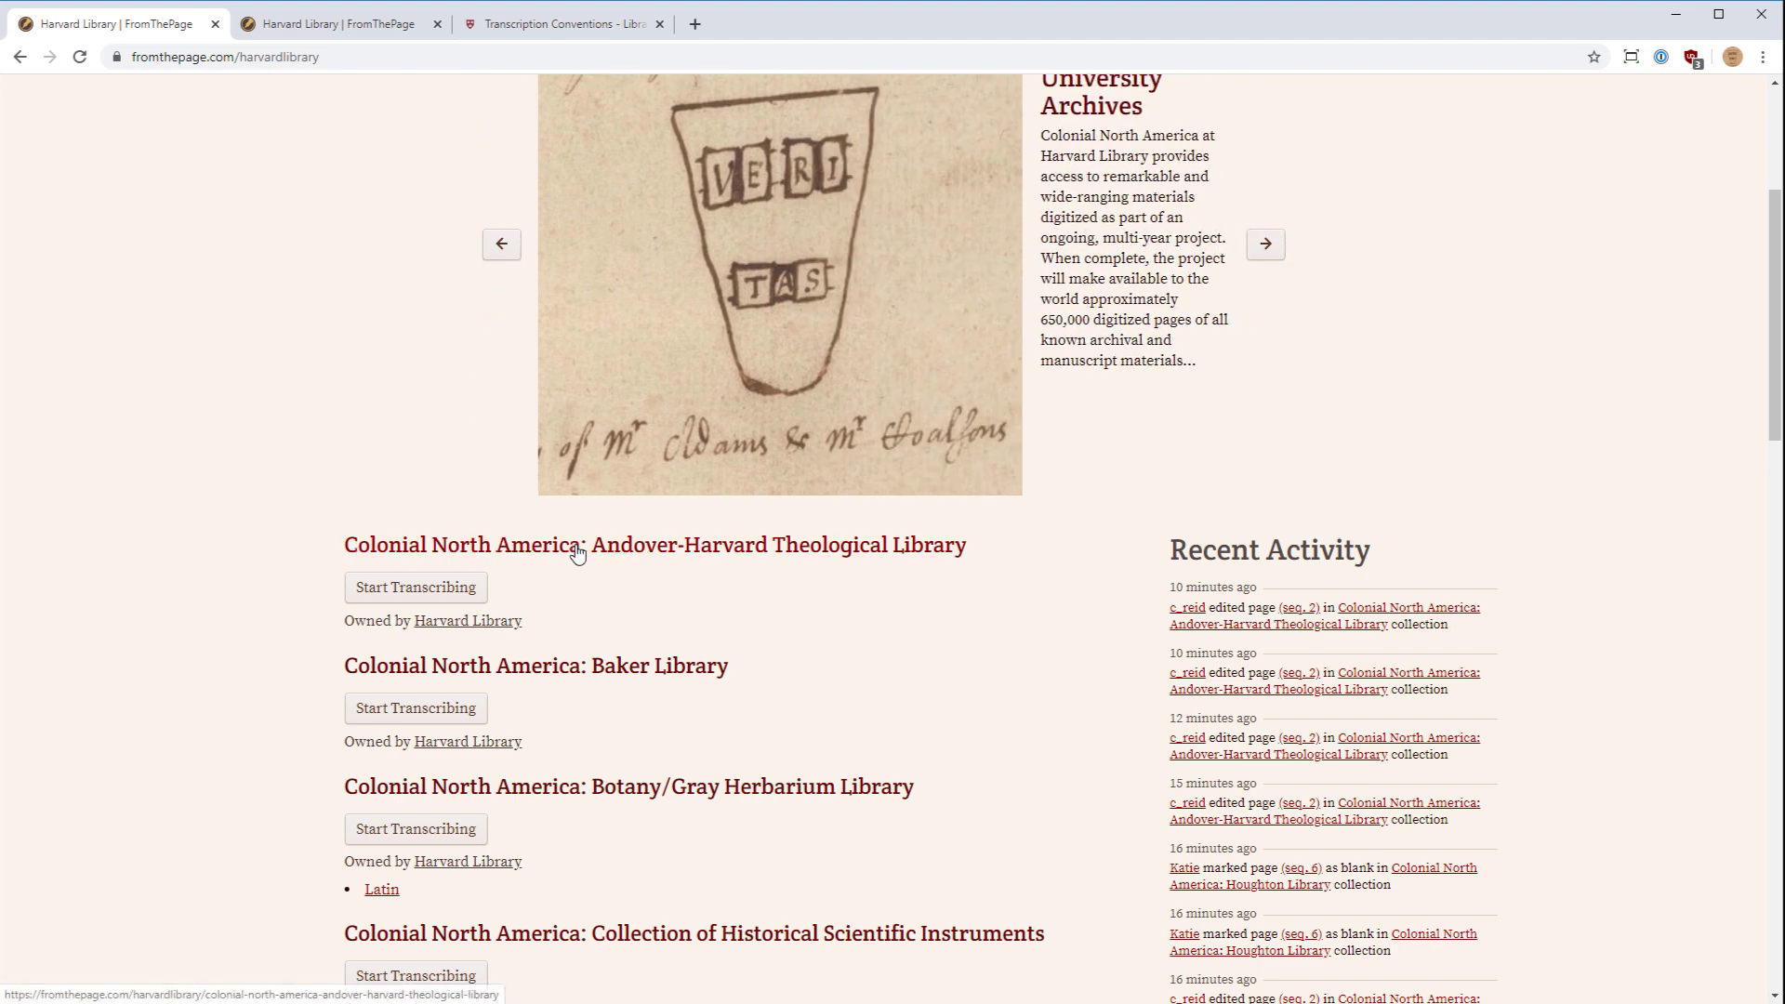
pyautogui.scroll(-5, 869, 547)
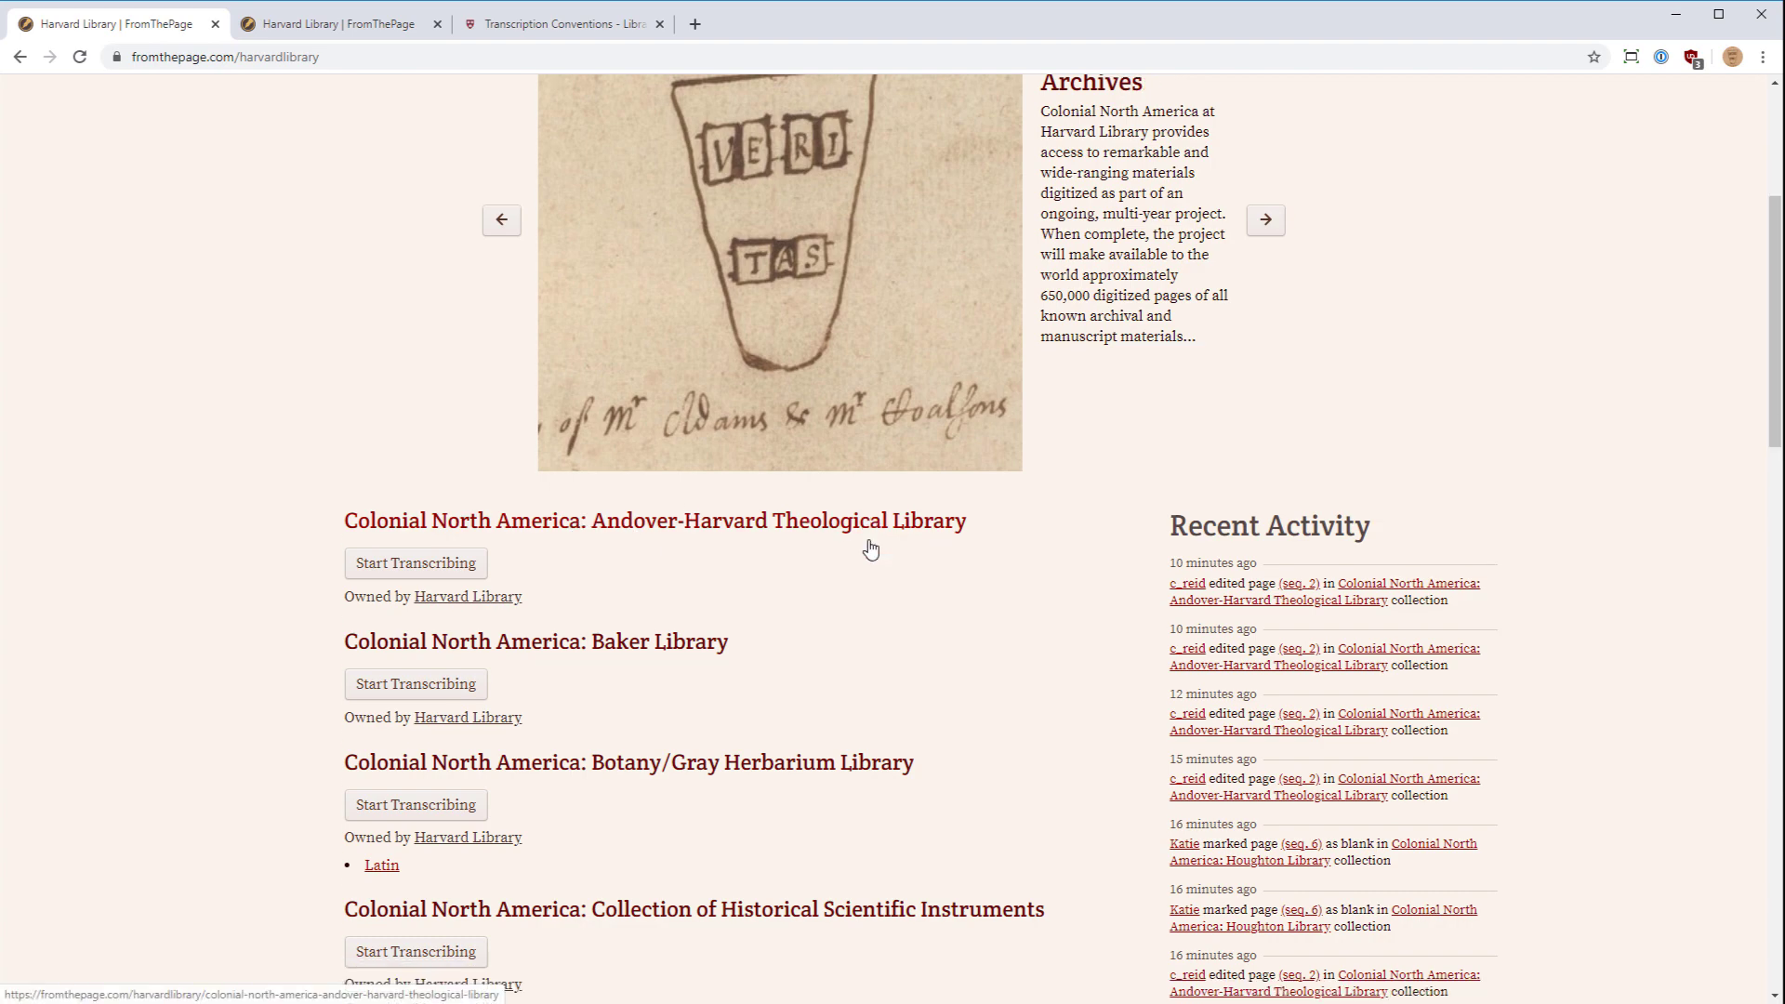
pyautogui.scroll(-7, 865, 546)
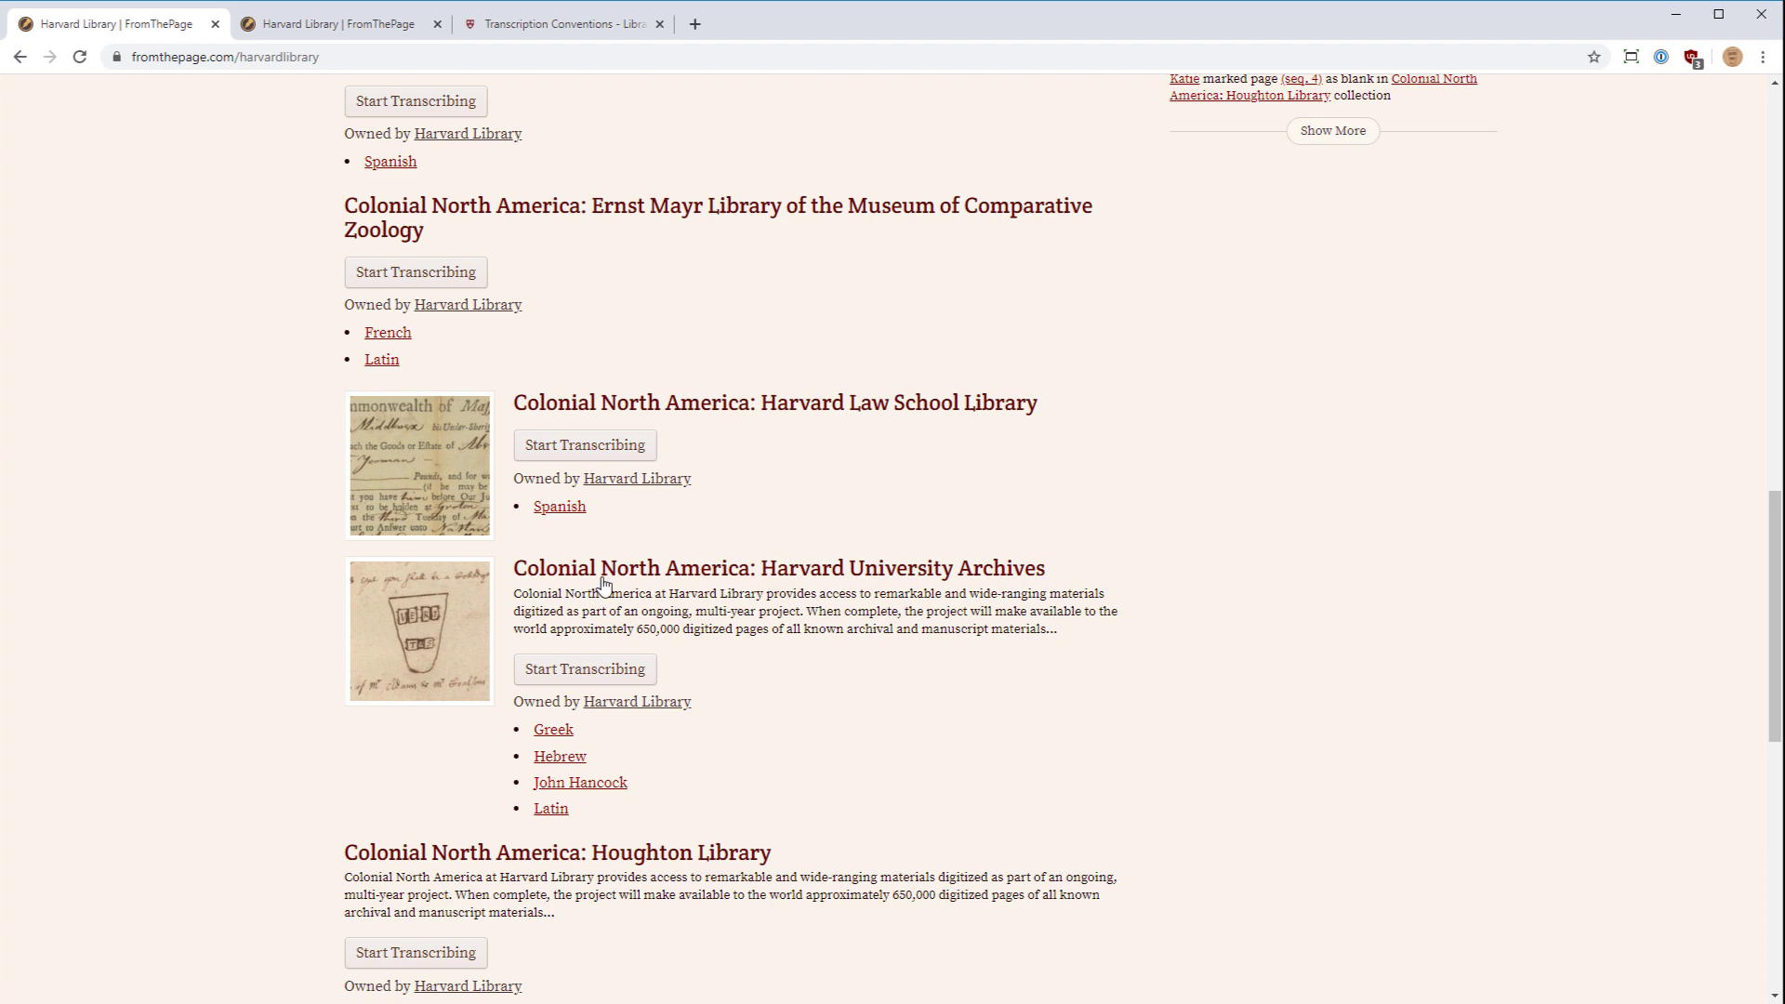
pyautogui.click(682, 580)
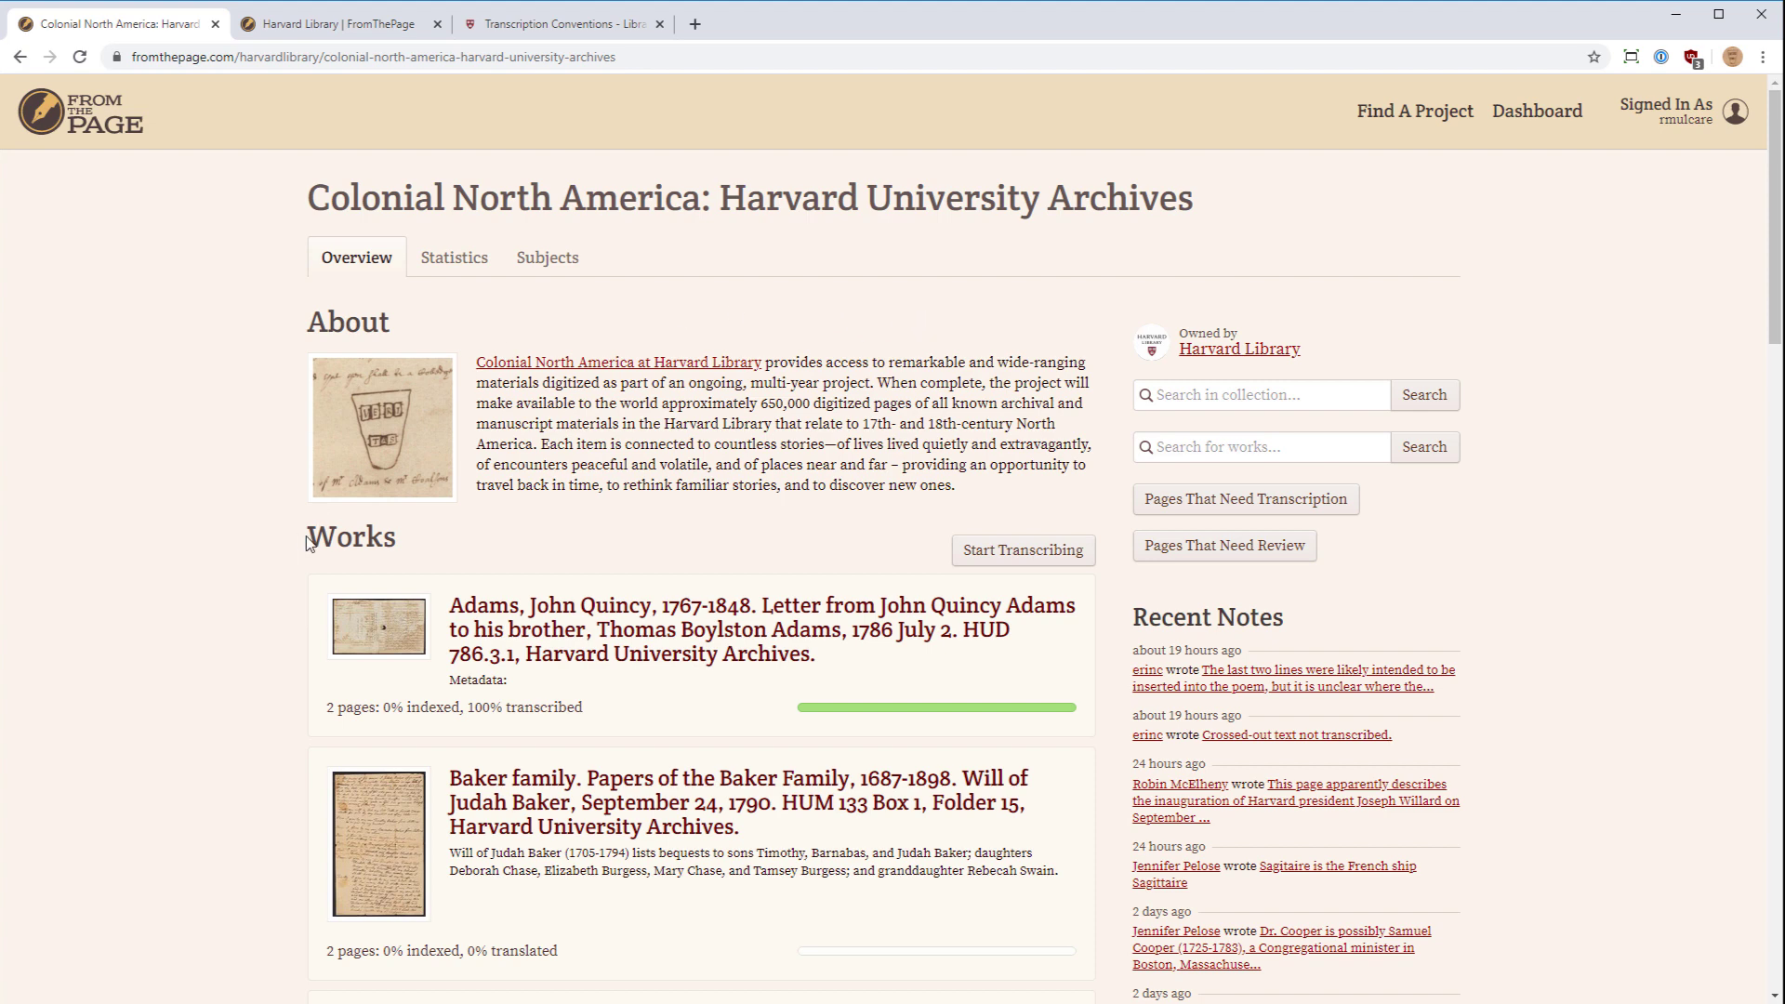
pyautogui.scroll(-3, 299, 494)
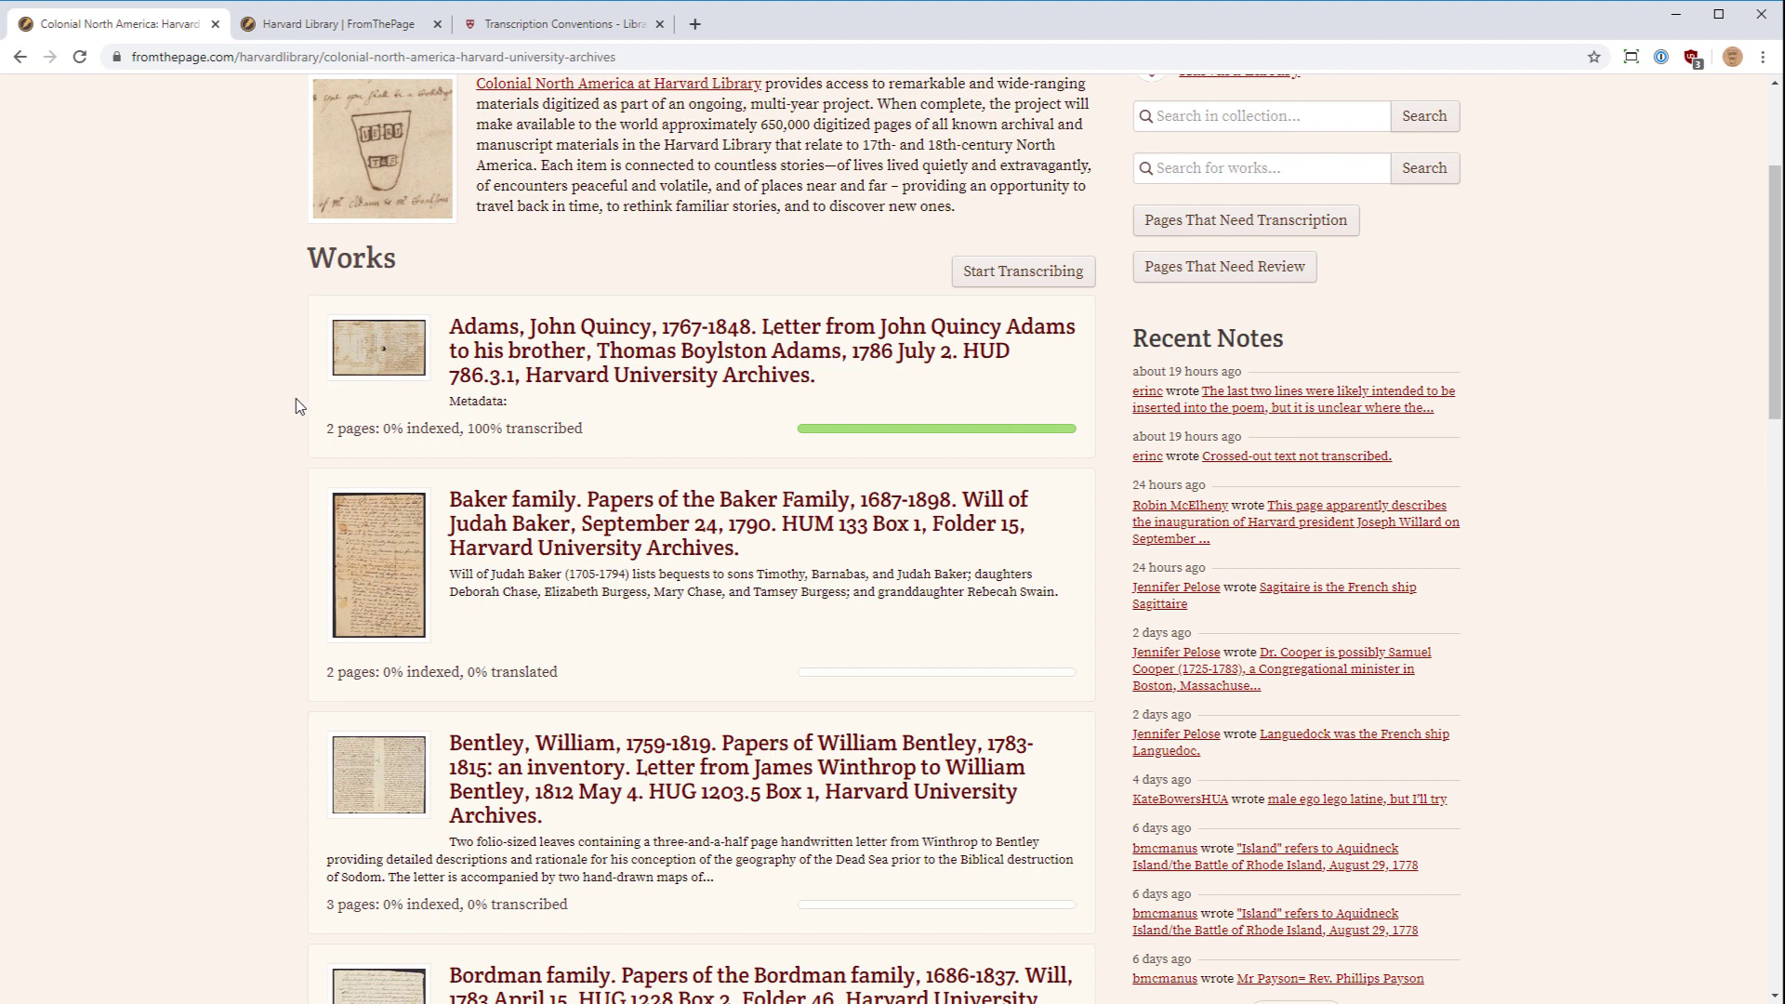
pyautogui.scroll(-1, 303, 390)
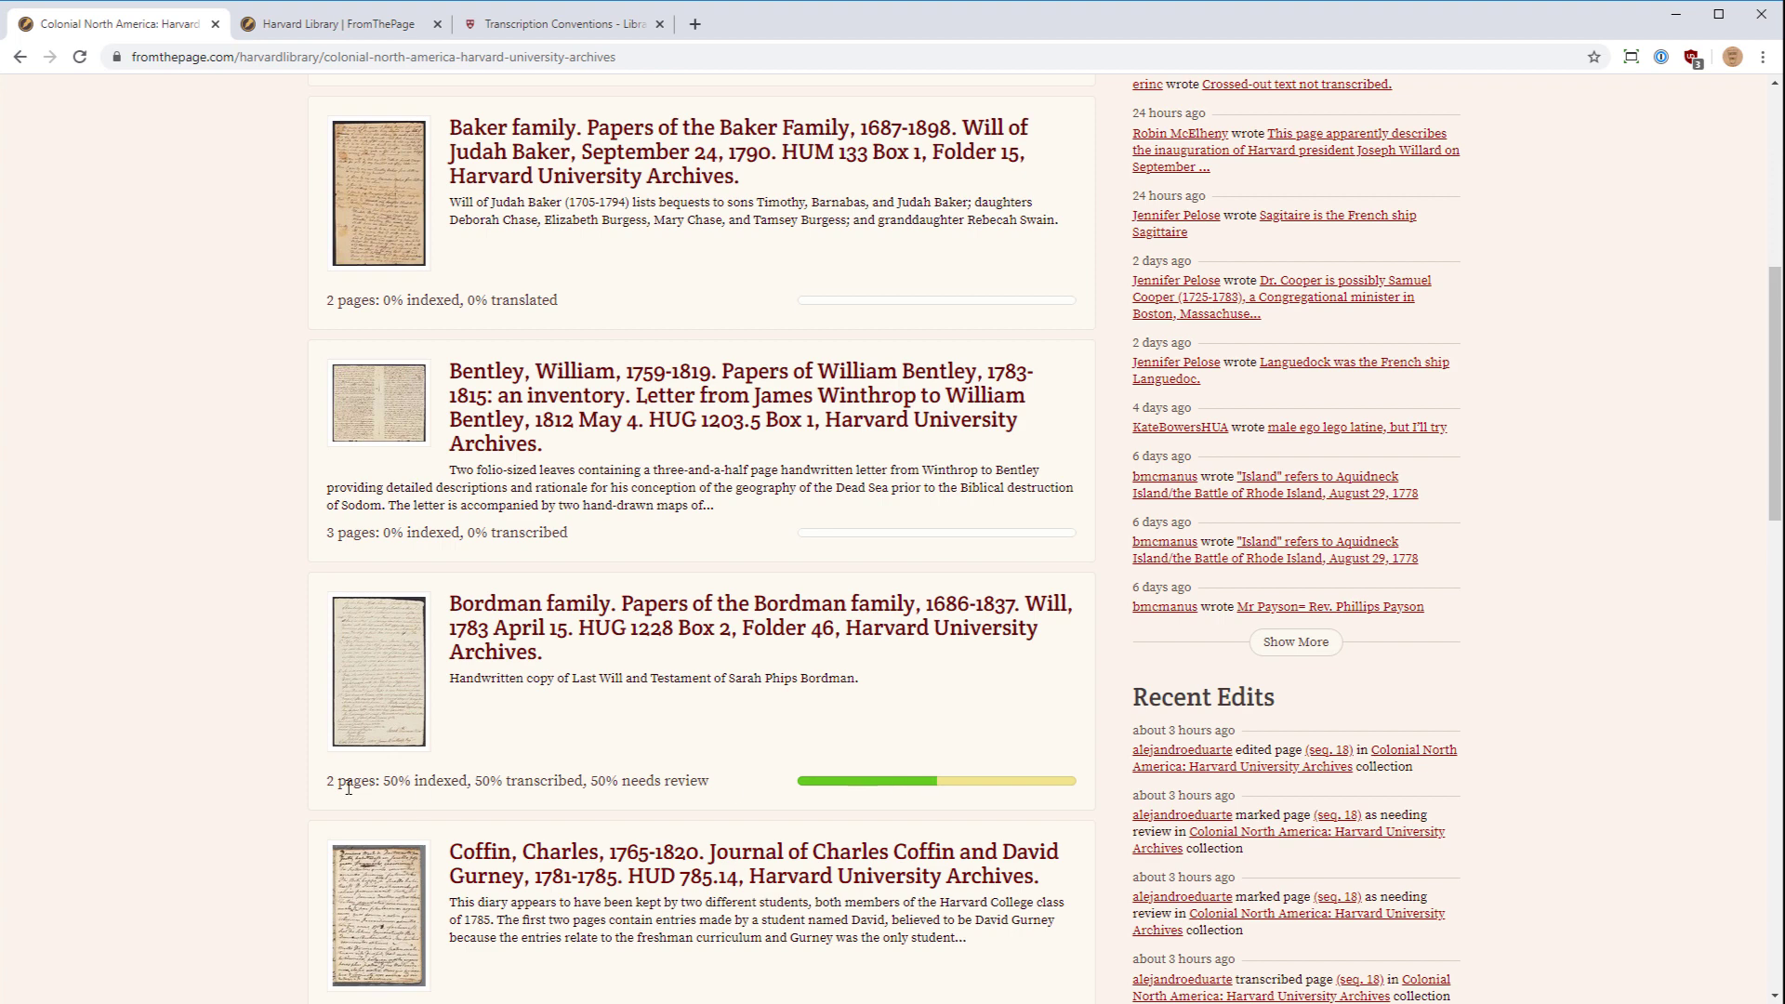
pyautogui.click(734, 645)
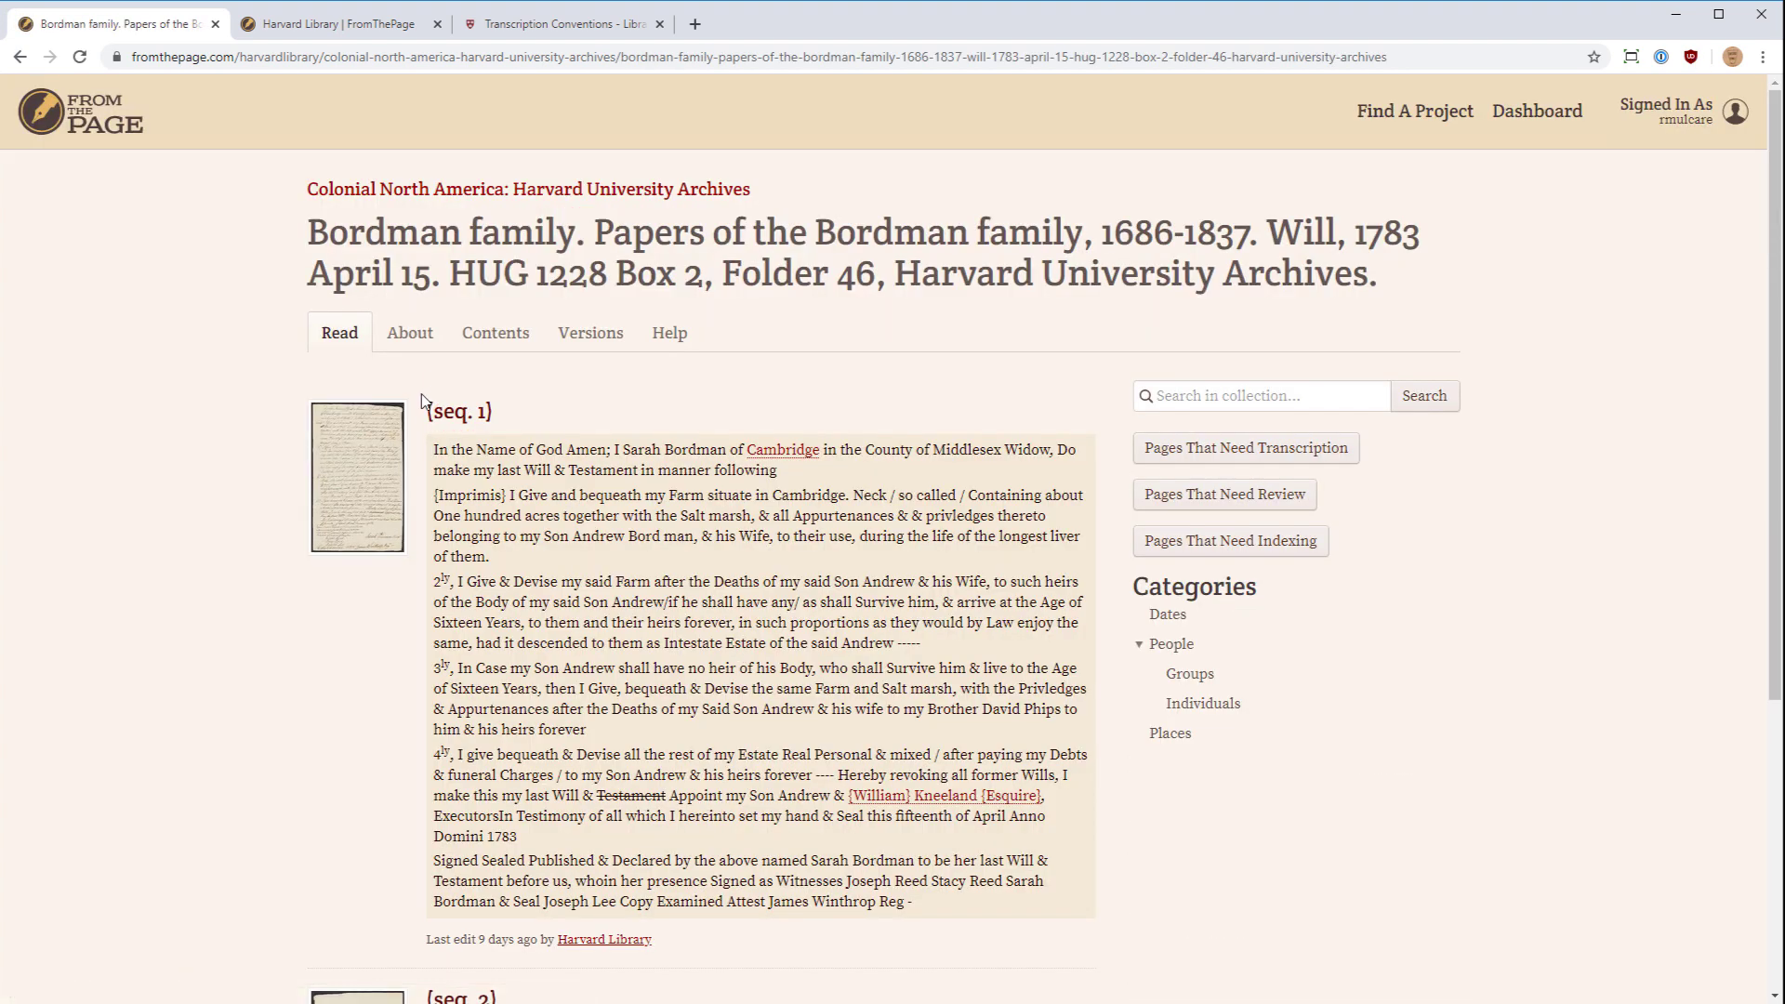
pyautogui.scroll(-2, 424, 401)
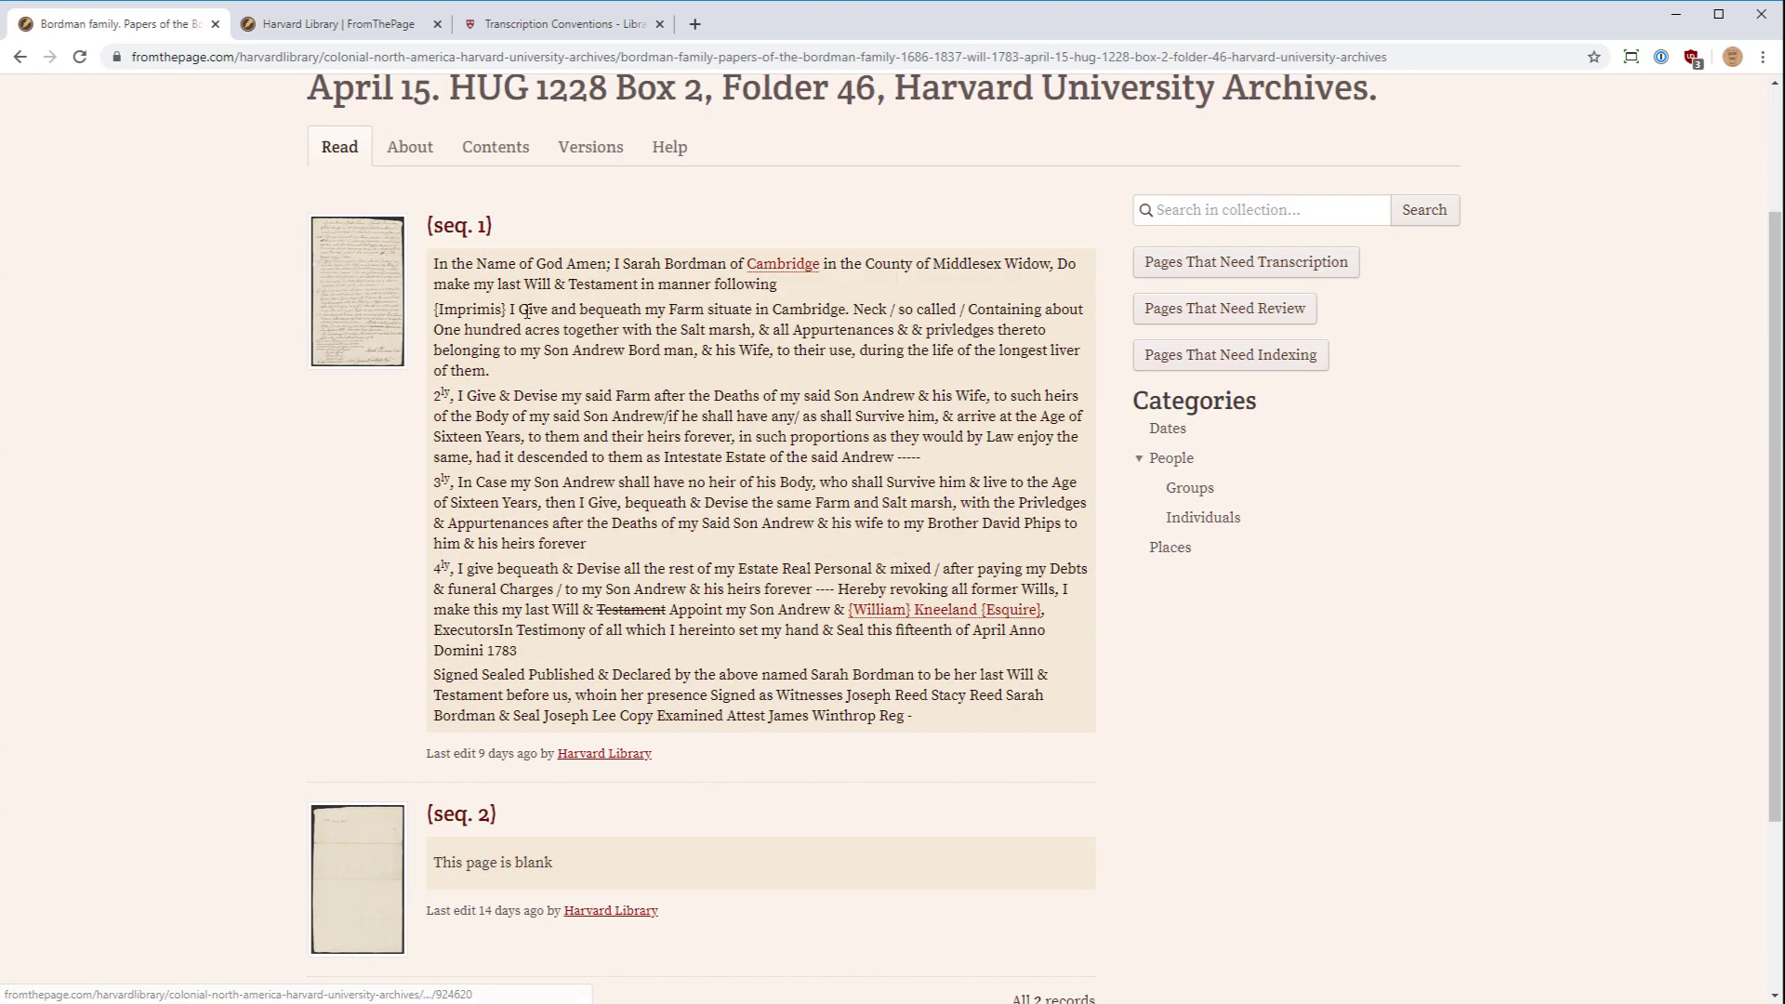
pyautogui.click(19, 57)
pyautogui.scroll(3, 173, 502)
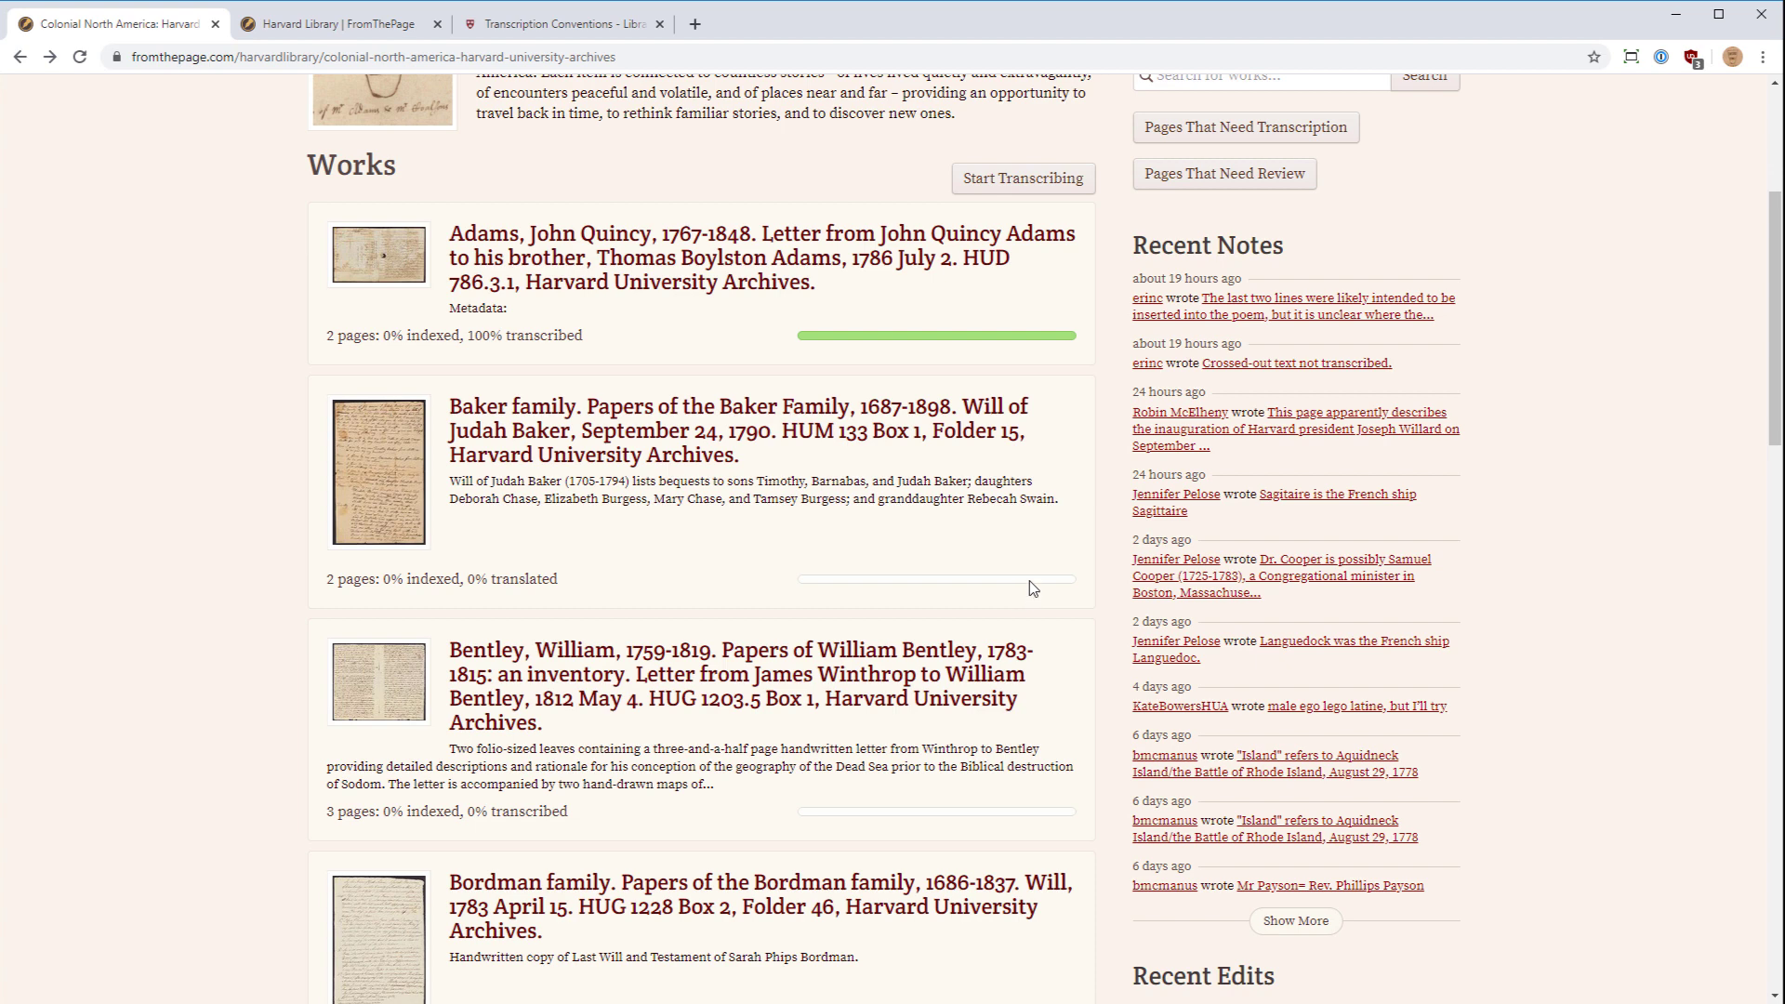
pyautogui.moveTo(568, 812); pyautogui.dragTo(461, 813)
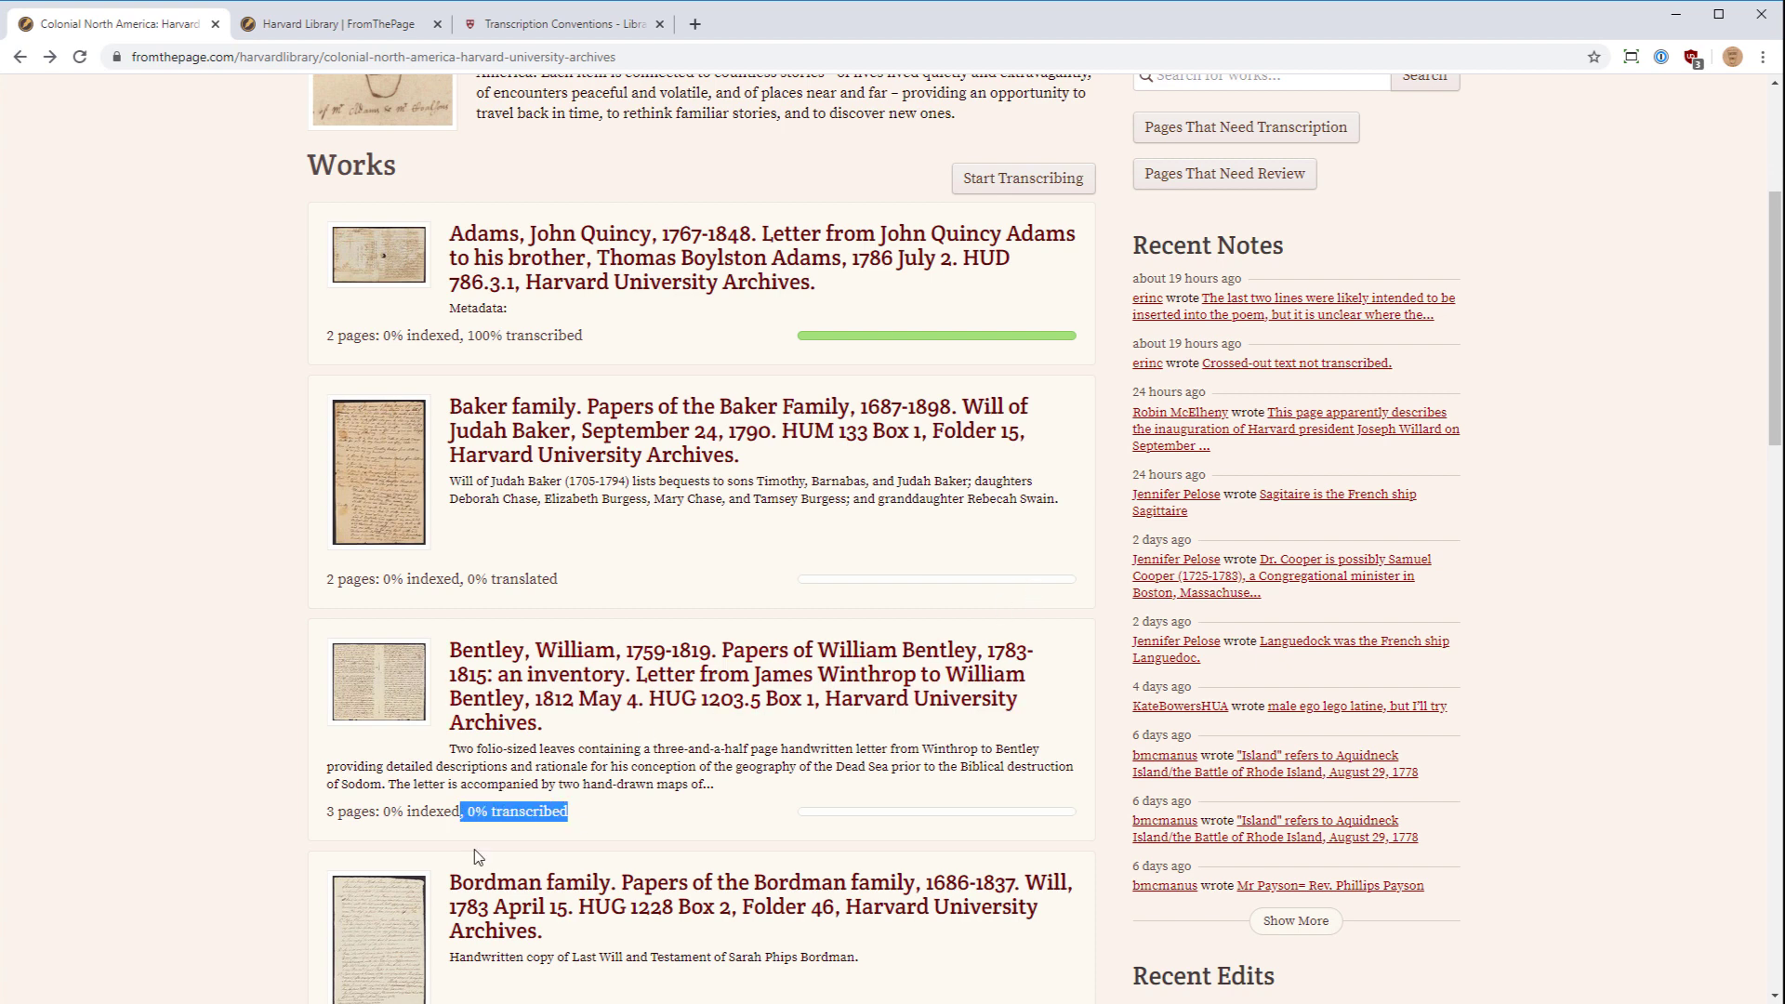
pyautogui.click(558, 750)
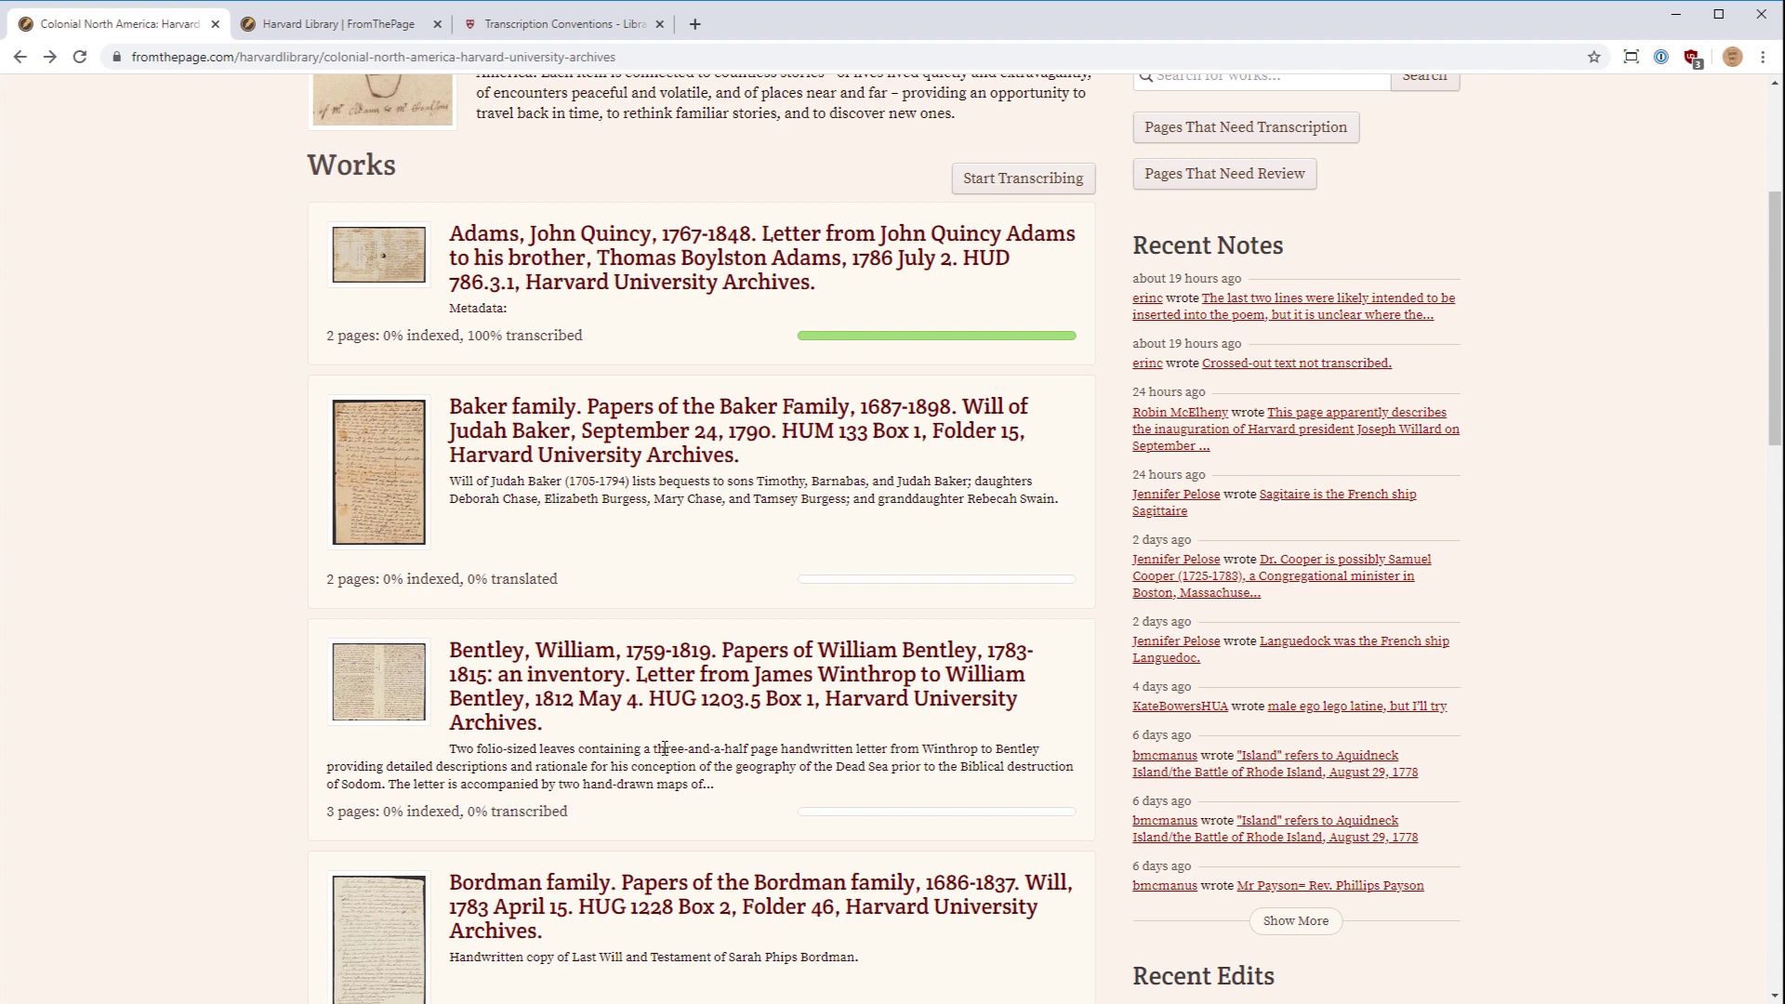
pyautogui.click(523, 667)
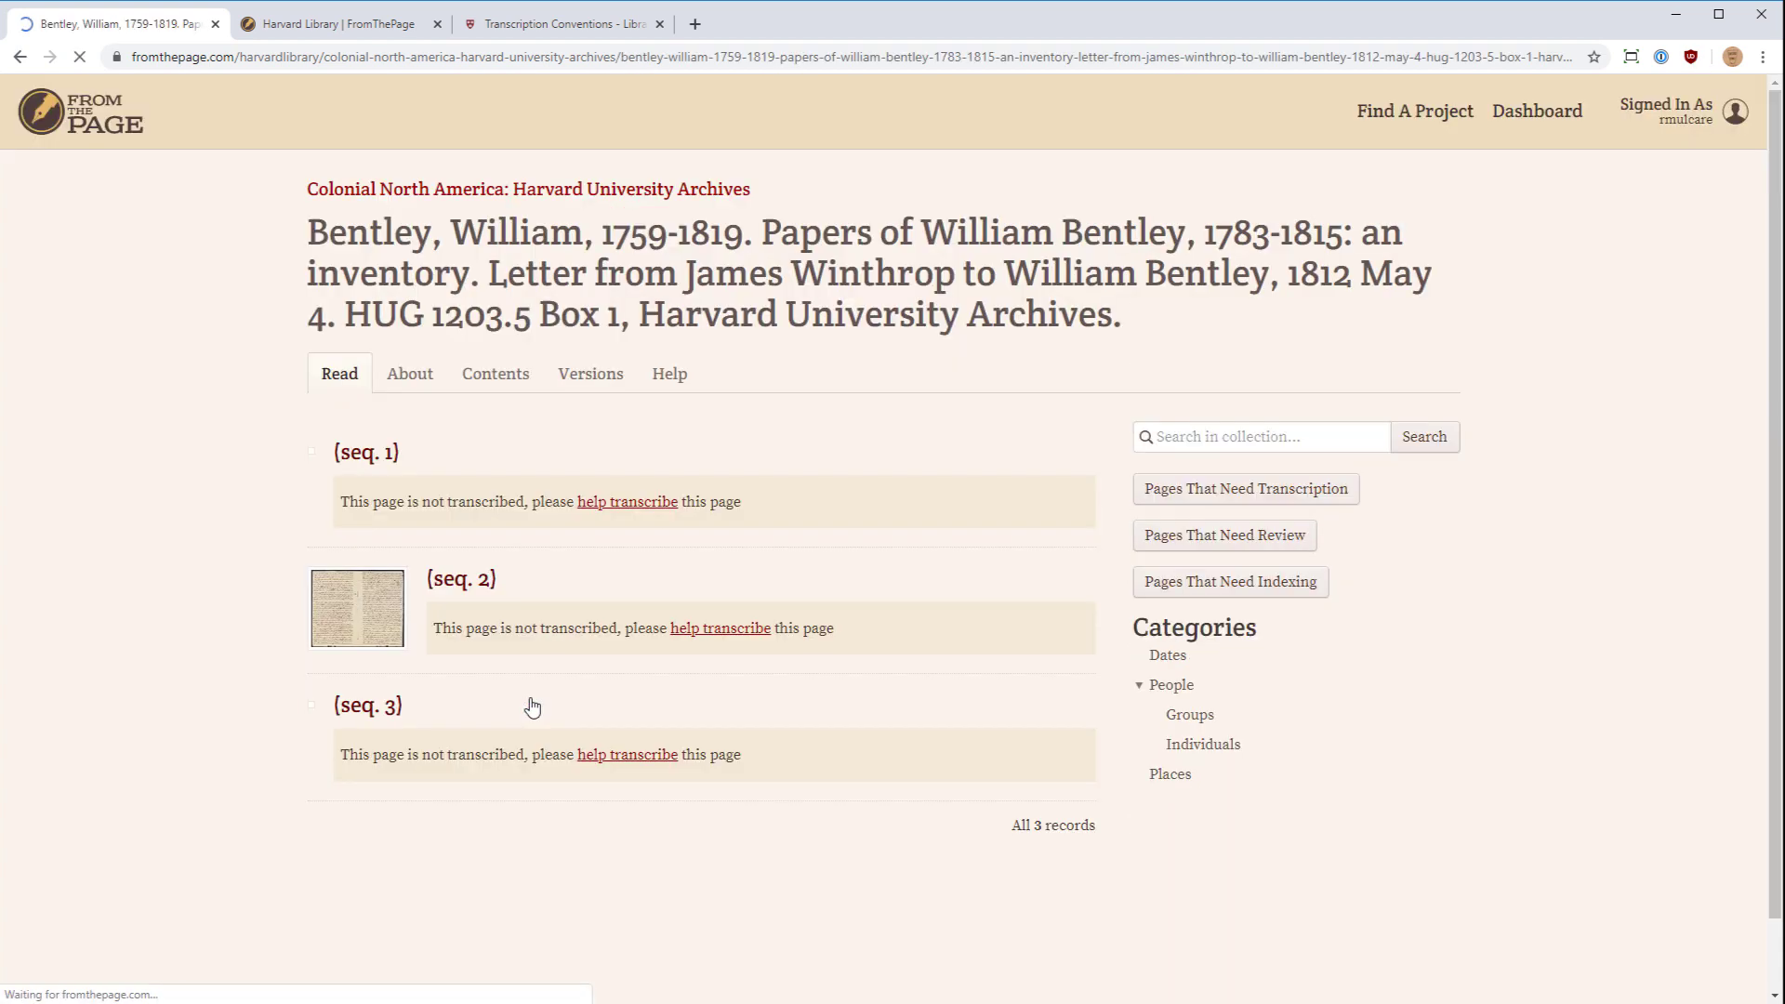
pyautogui.moveTo(479, 502); pyautogui.dragTo(611, 506)
pyautogui.click(453, 495)
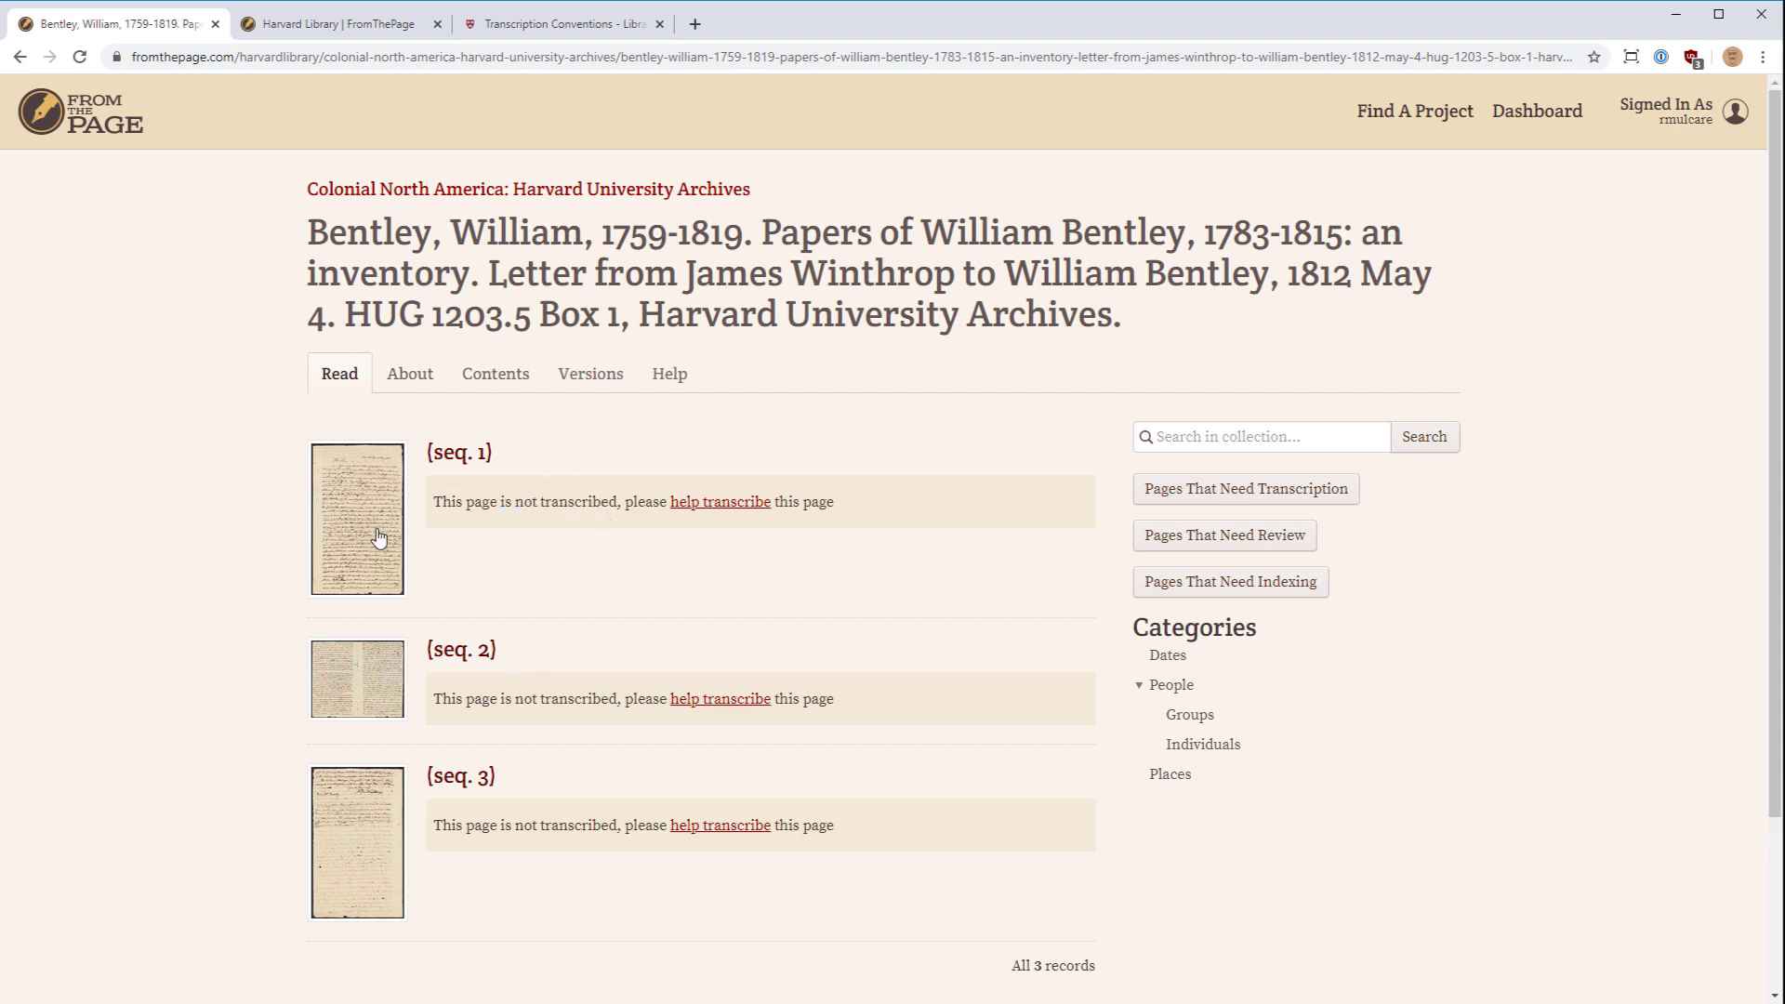
pyautogui.click(19, 57)
pyautogui.scroll(4, 677, 416)
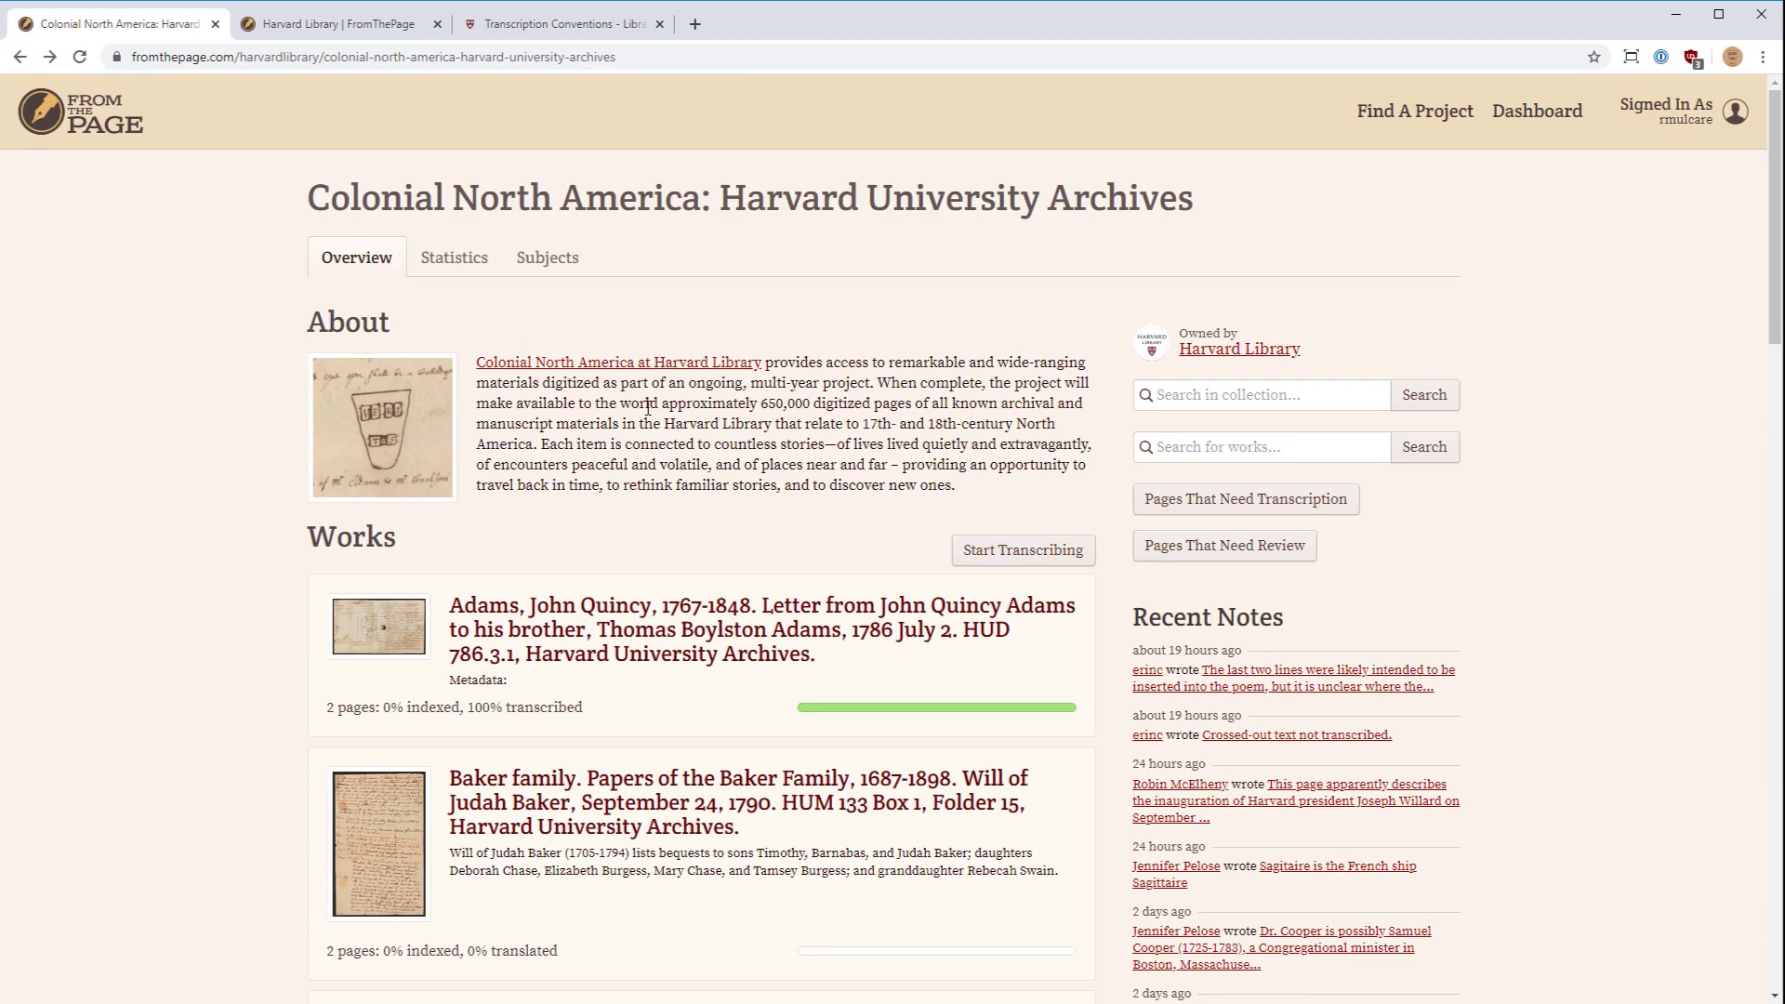
pyautogui.click(1199, 519)
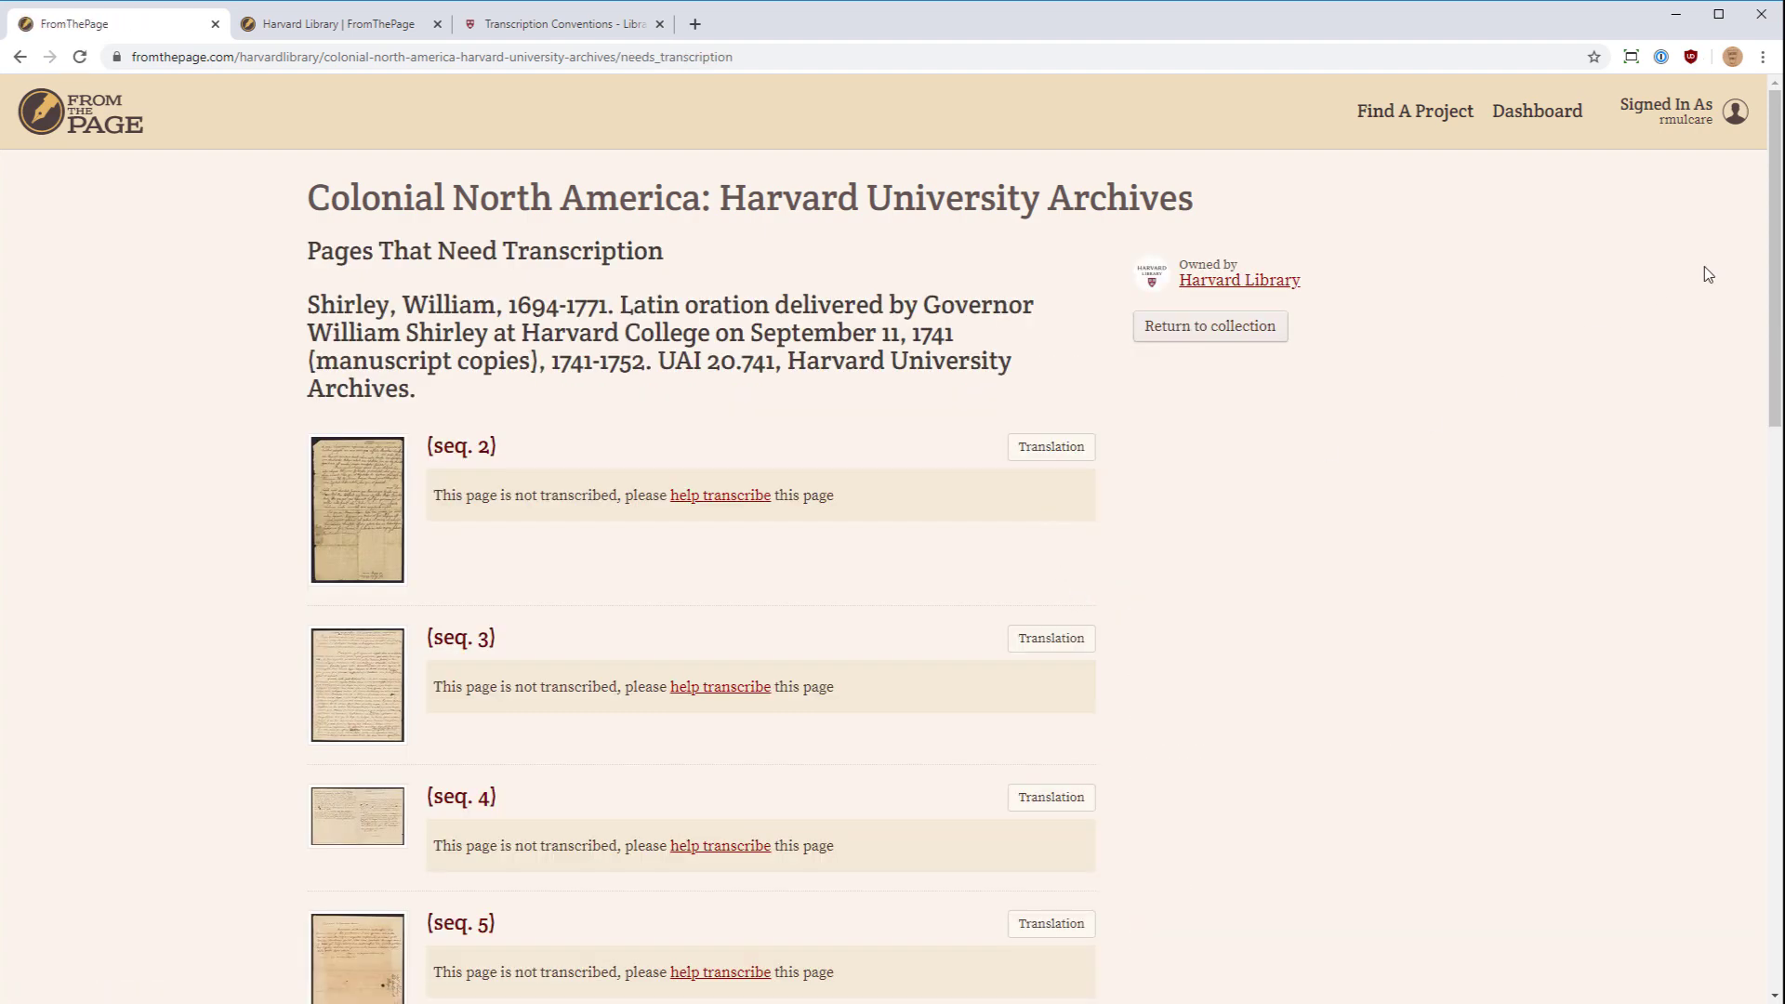
pyautogui.scroll(-18, 1708, 272)
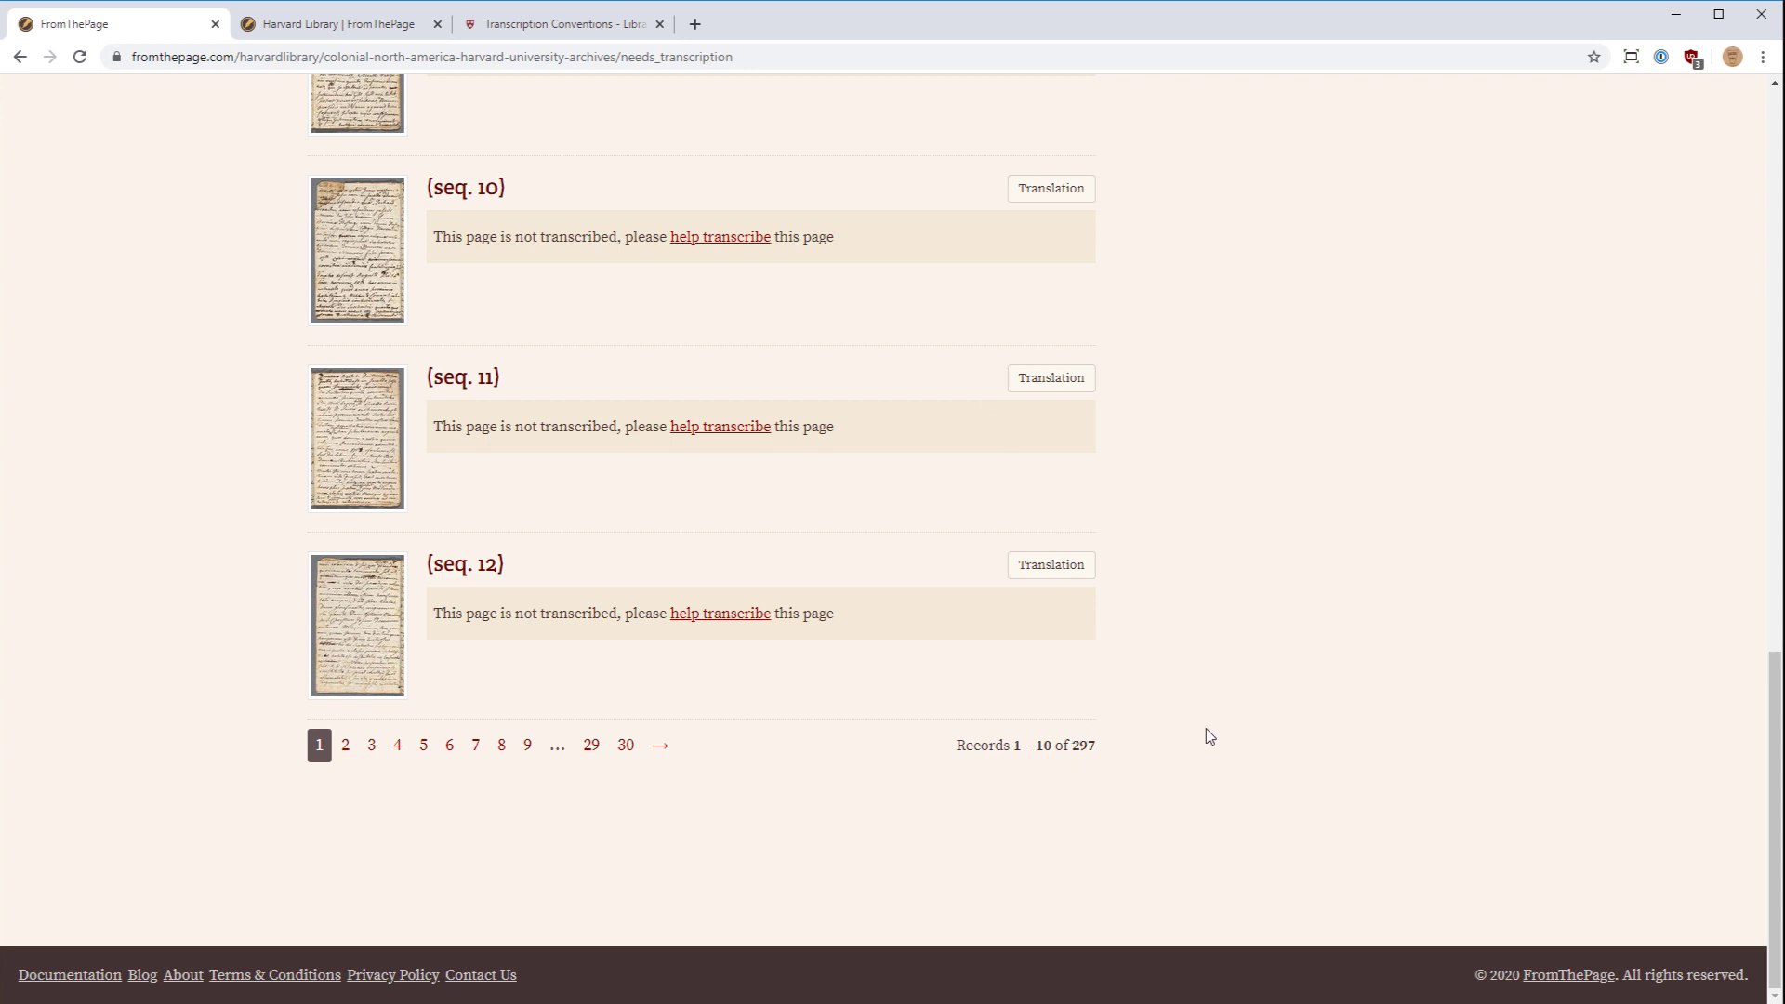
pyautogui.scroll(20, 569, 711)
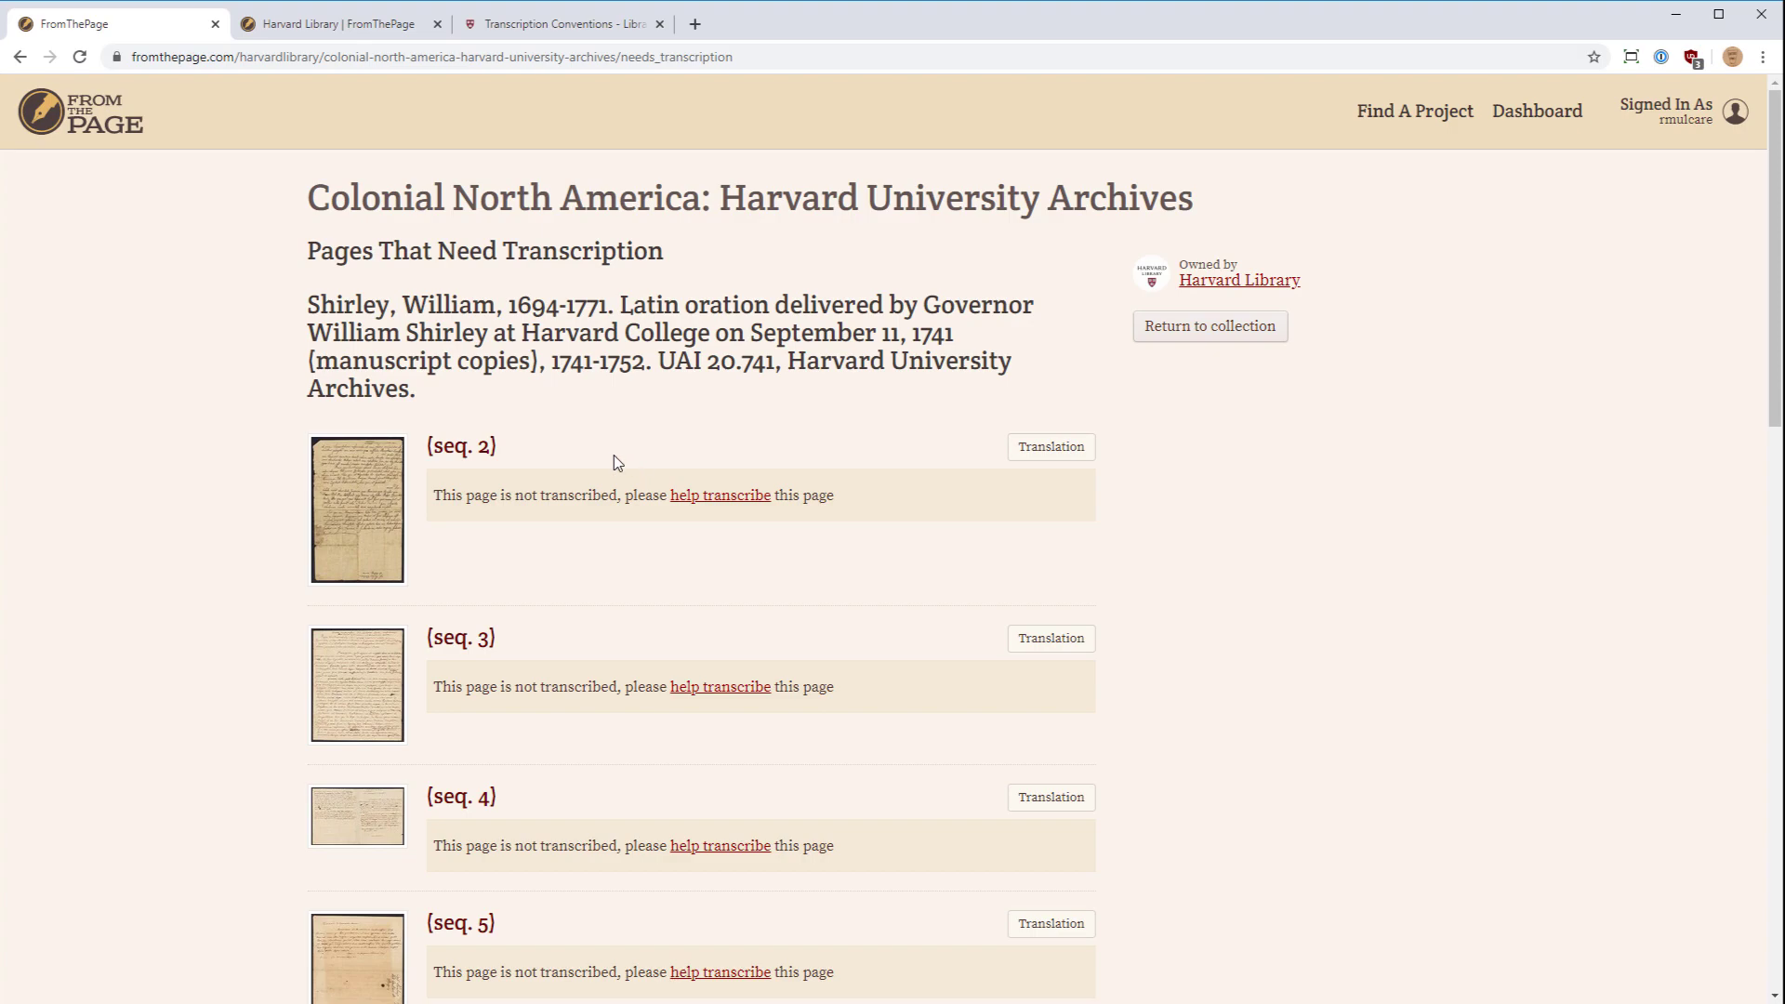
pyautogui.click(19, 57)
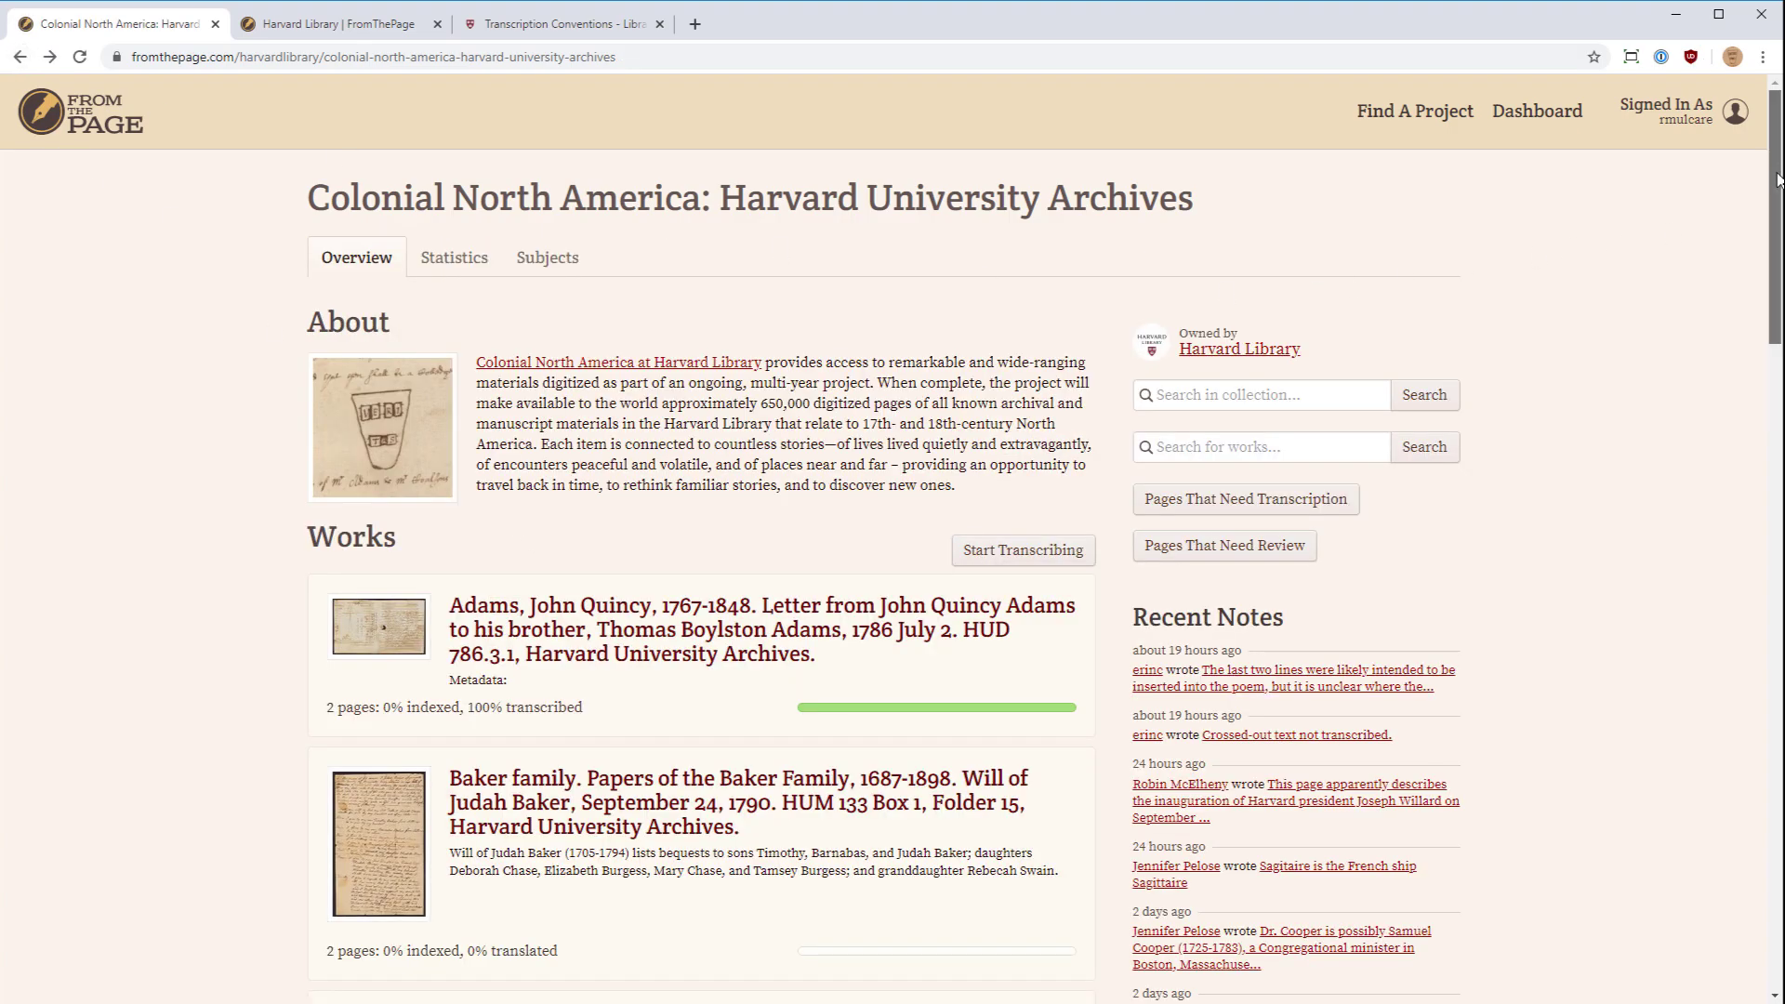
# - Filter the collection to Incomplete Works and scroll through the filtered list
pyautogui.moveTo(1776, 165); pyautogui.dragTo(1672, 790)
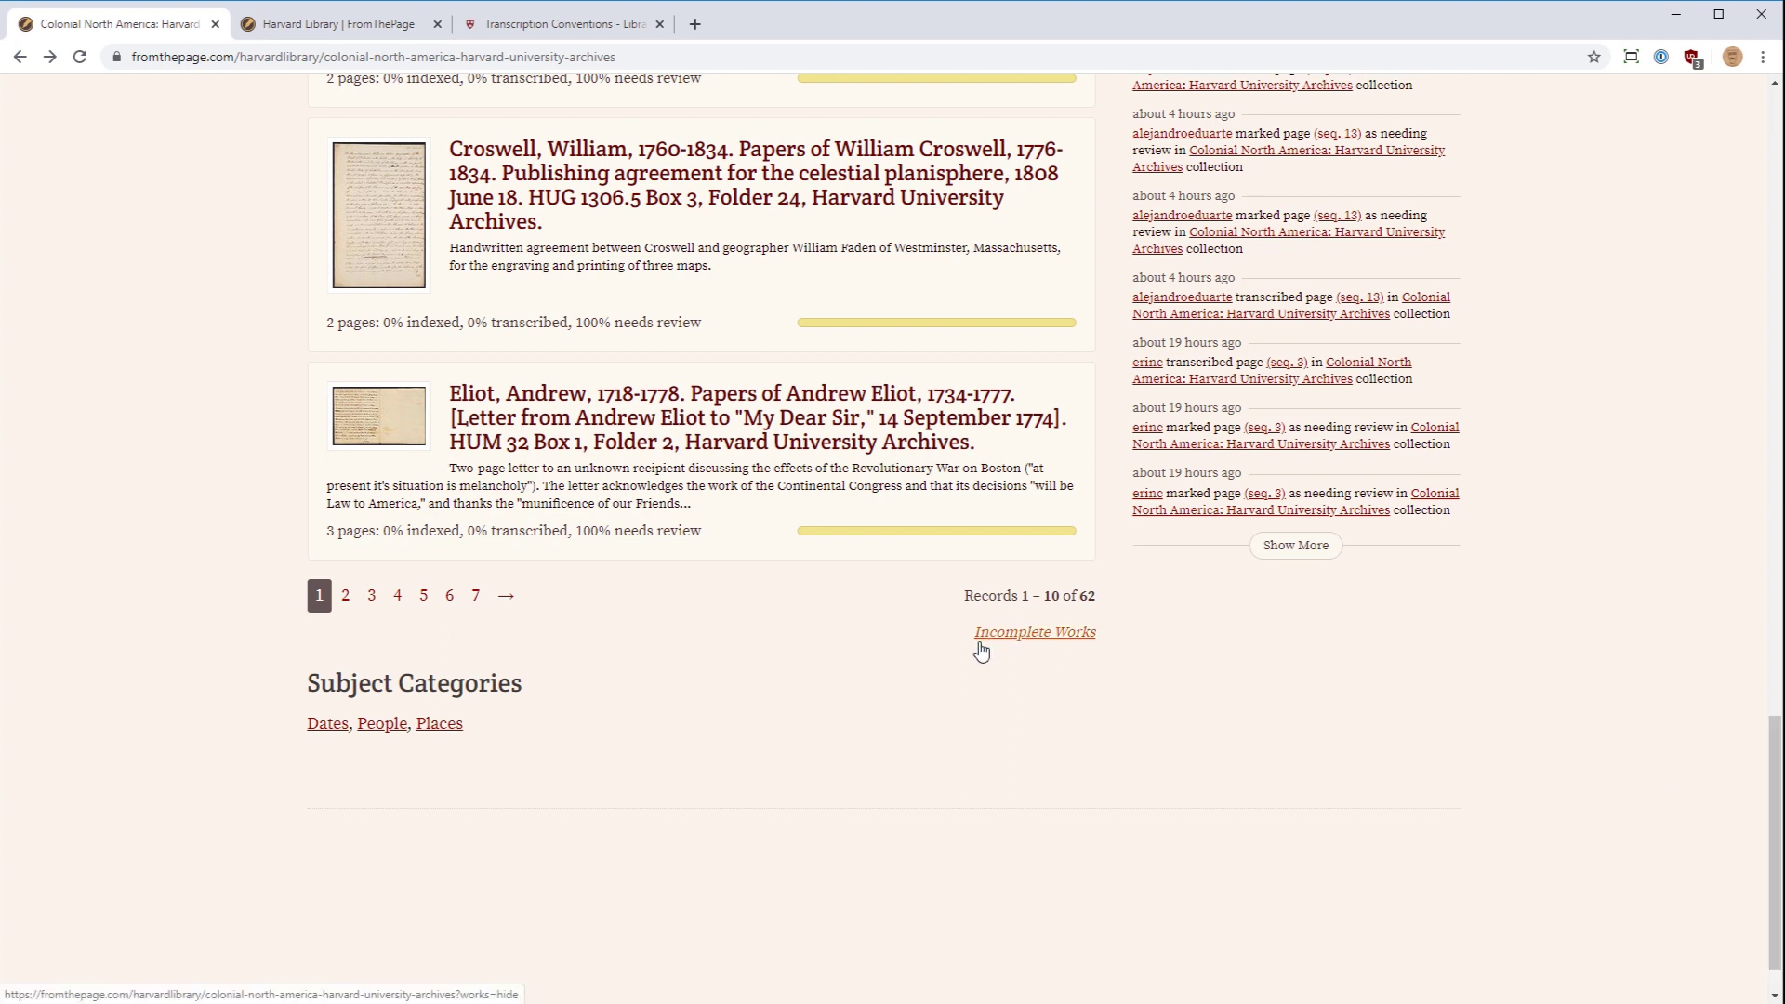
pyautogui.click(1057, 640)
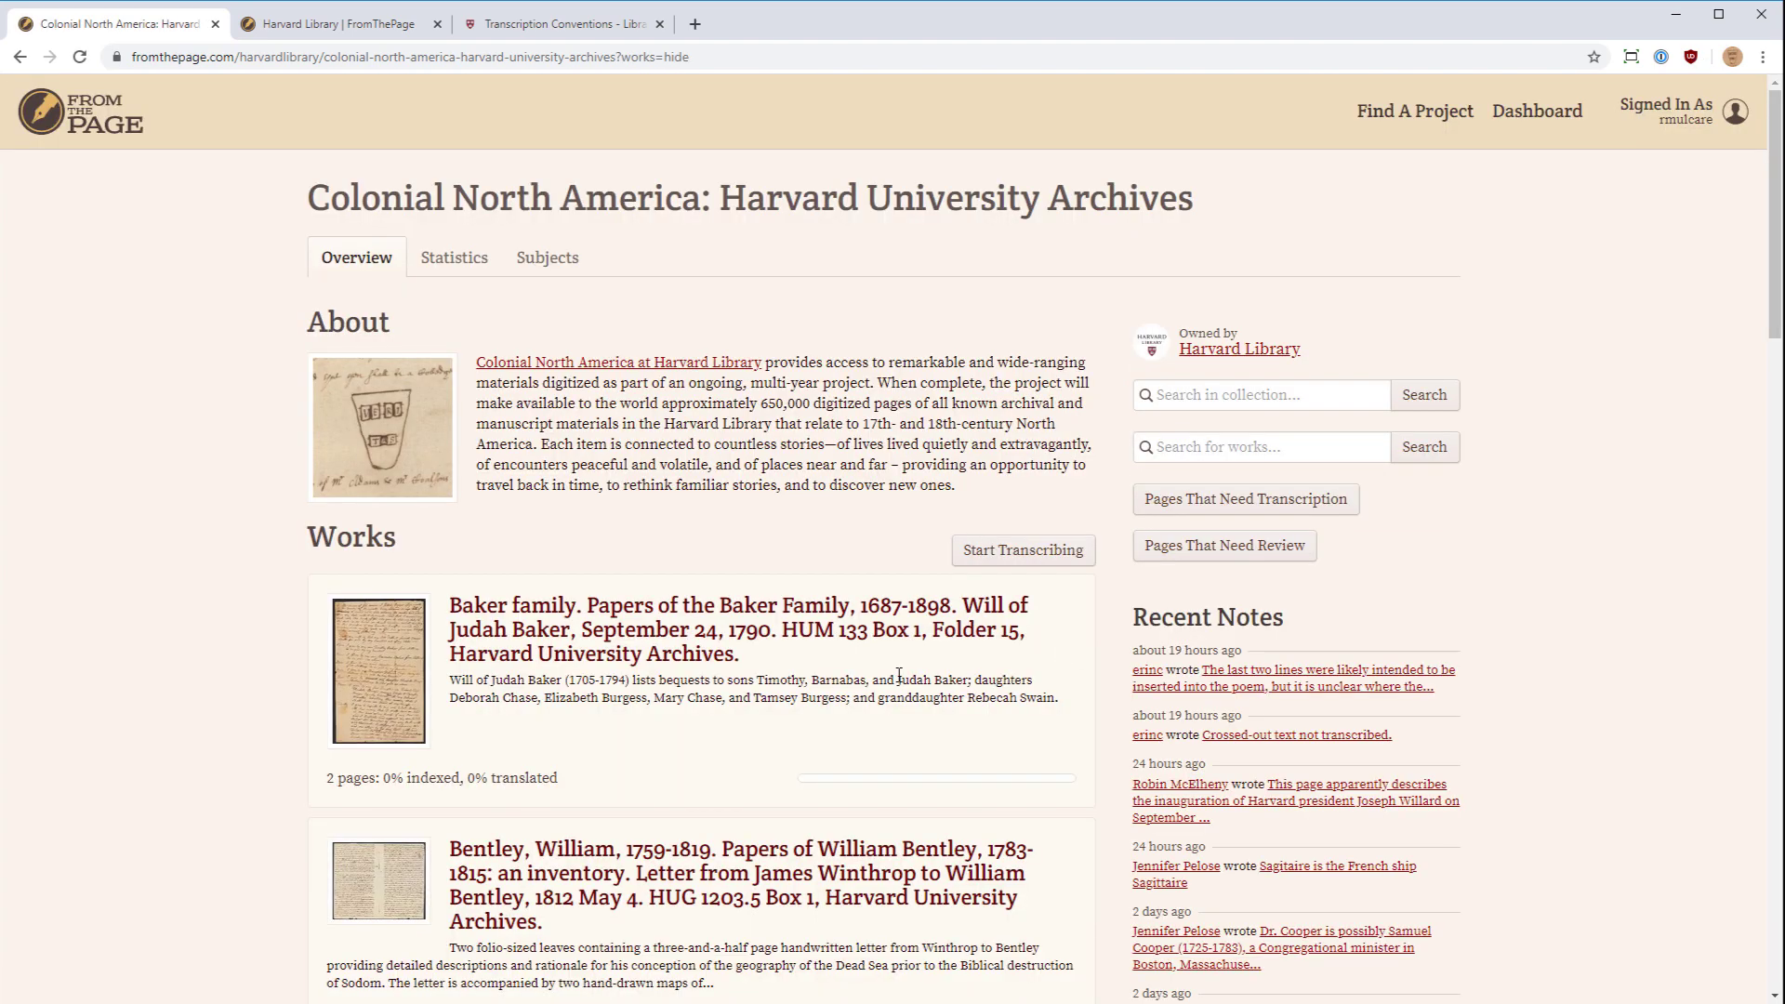
pyautogui.scroll(-4, 884, 682)
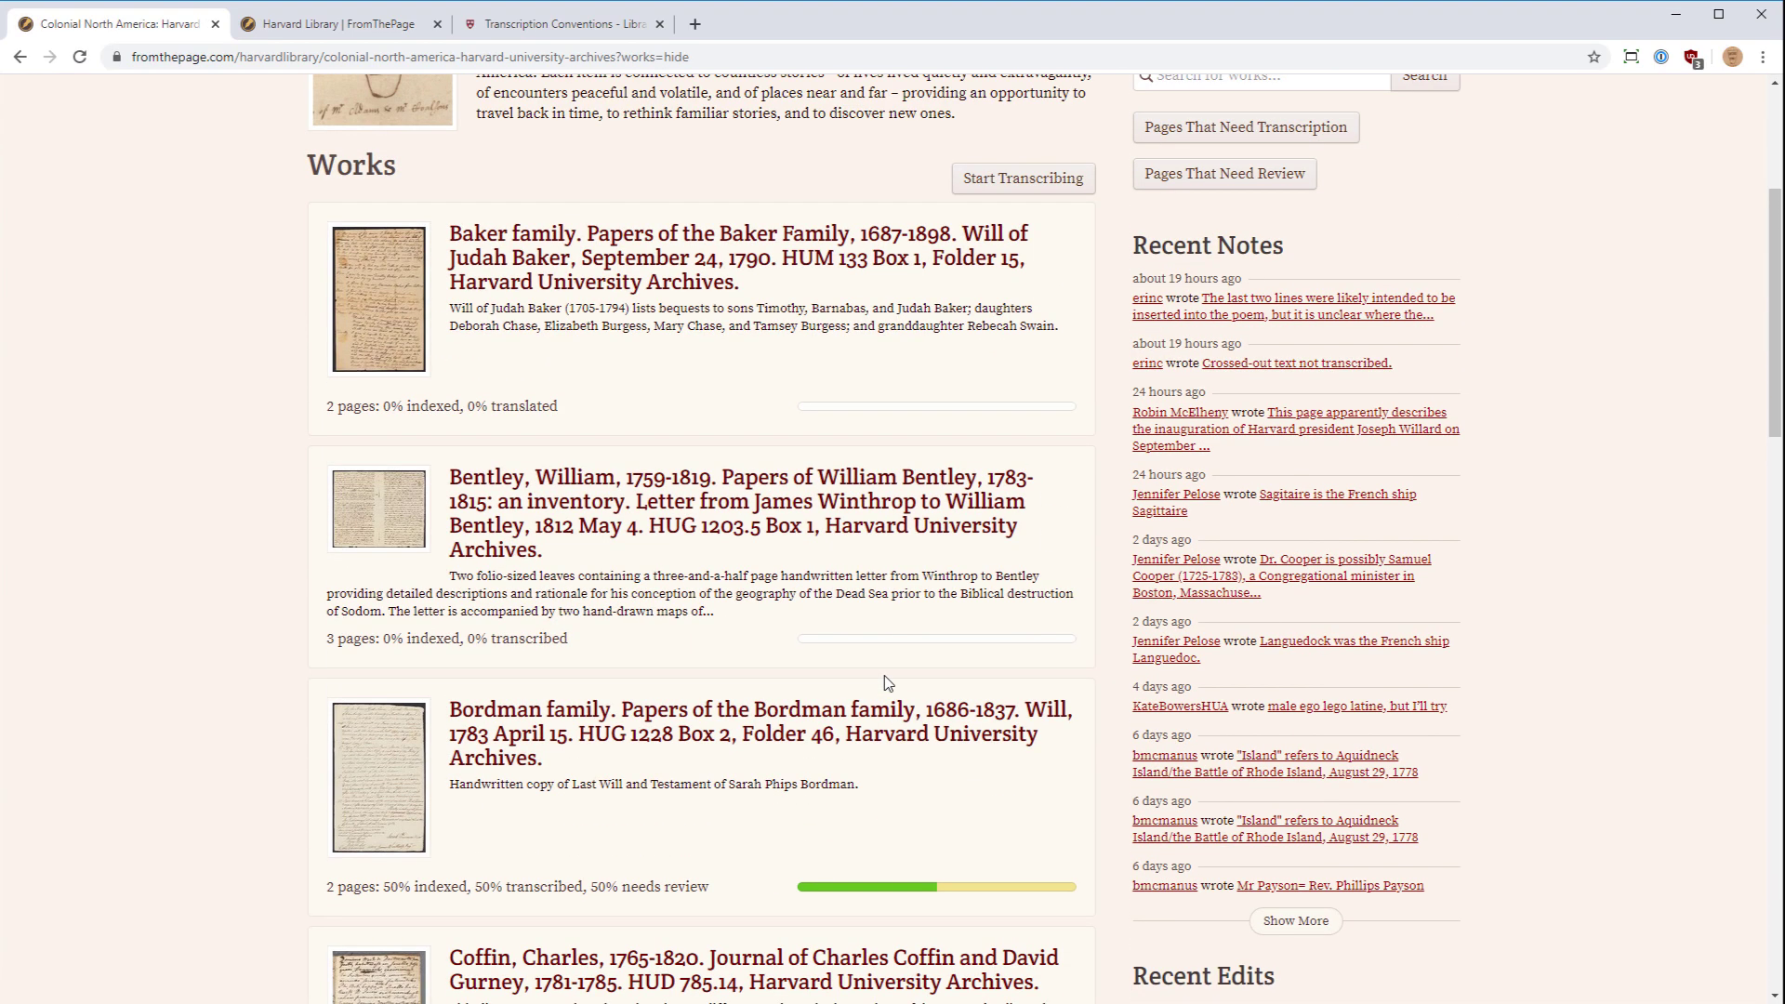
pyautogui.scroll(1, 879, 692)
pyautogui.scroll(-1, 872, 708)
pyautogui.scroll(-2, 706, 877)
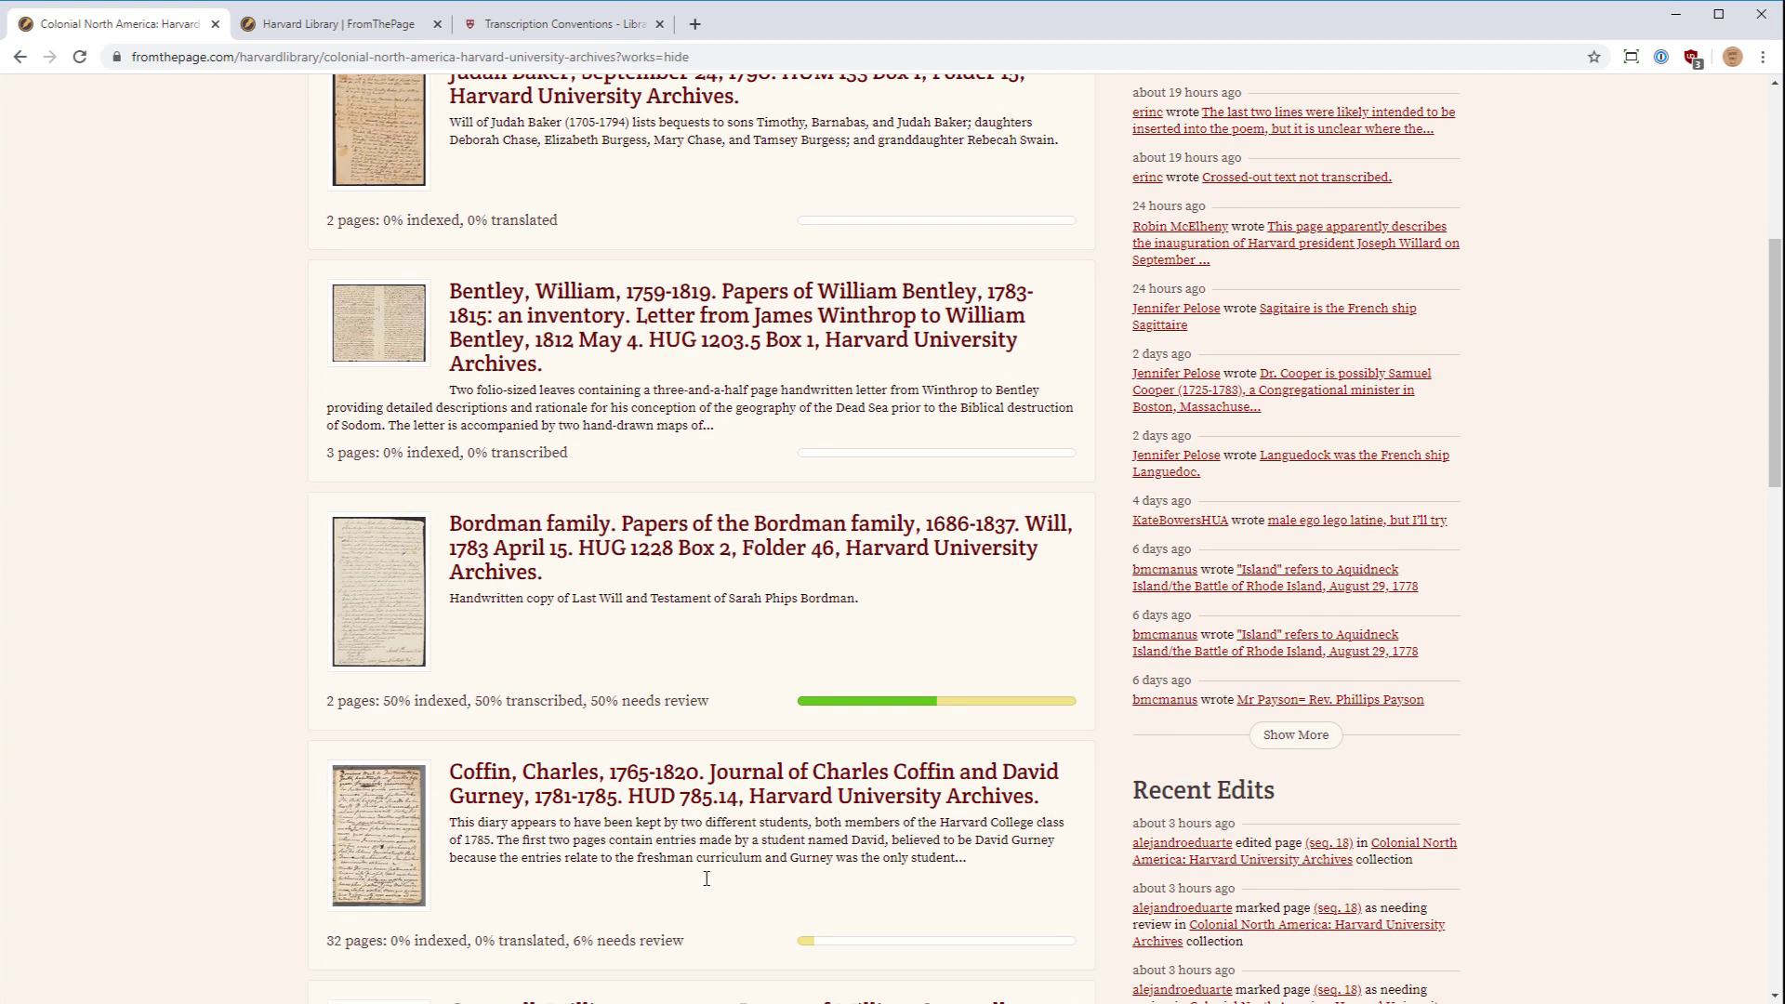
pyautogui.scroll(-9, 707, 878)
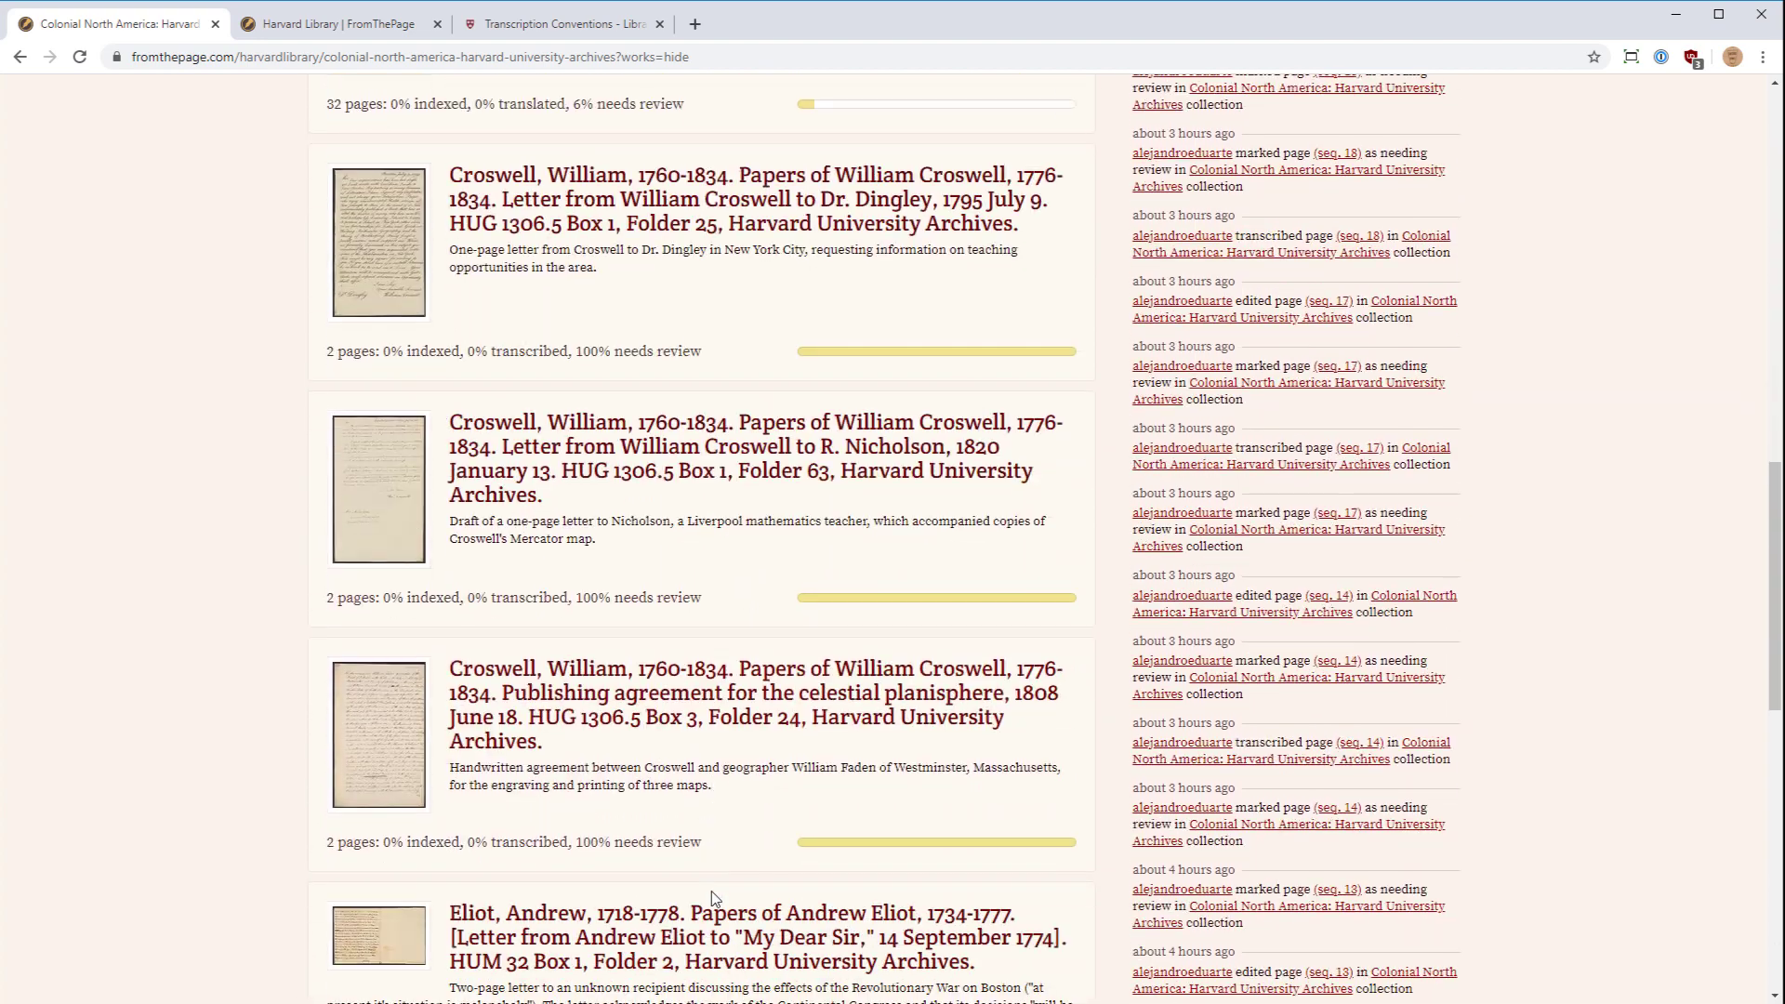
pyautogui.scroll(15, 716, 888)
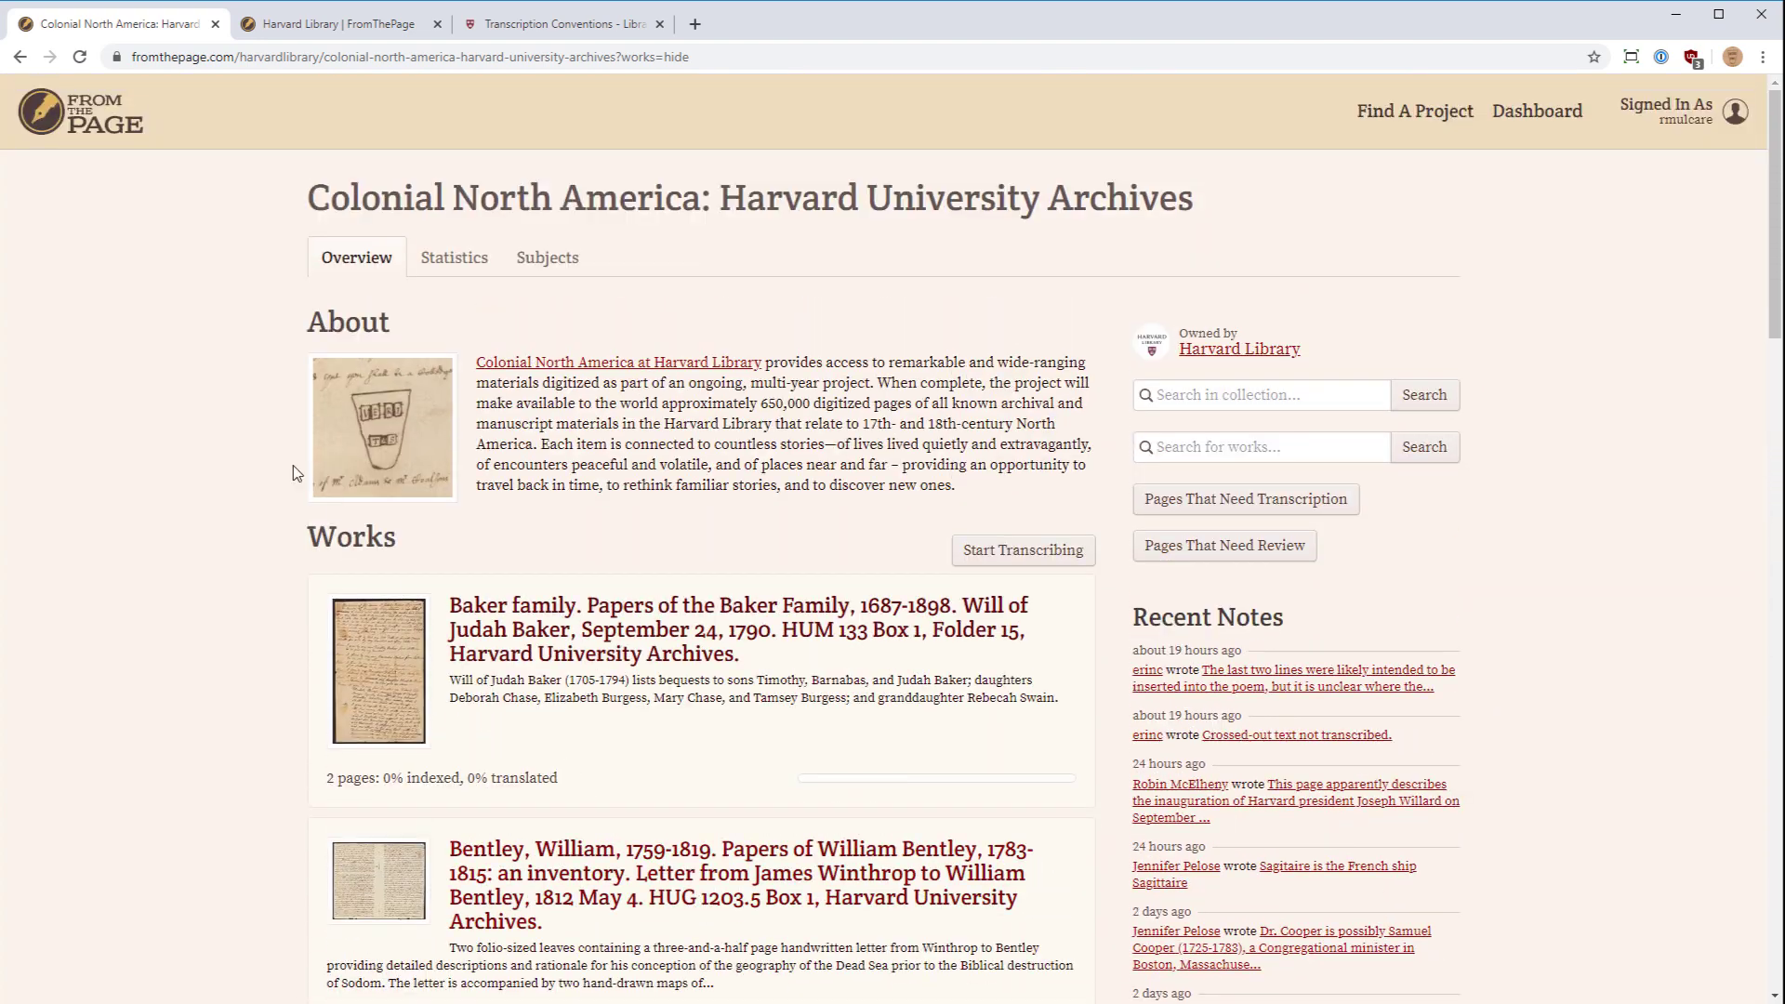
# - Return to the unfiltered works list and scroll down to its pagination links
pyautogui.click(19, 57)
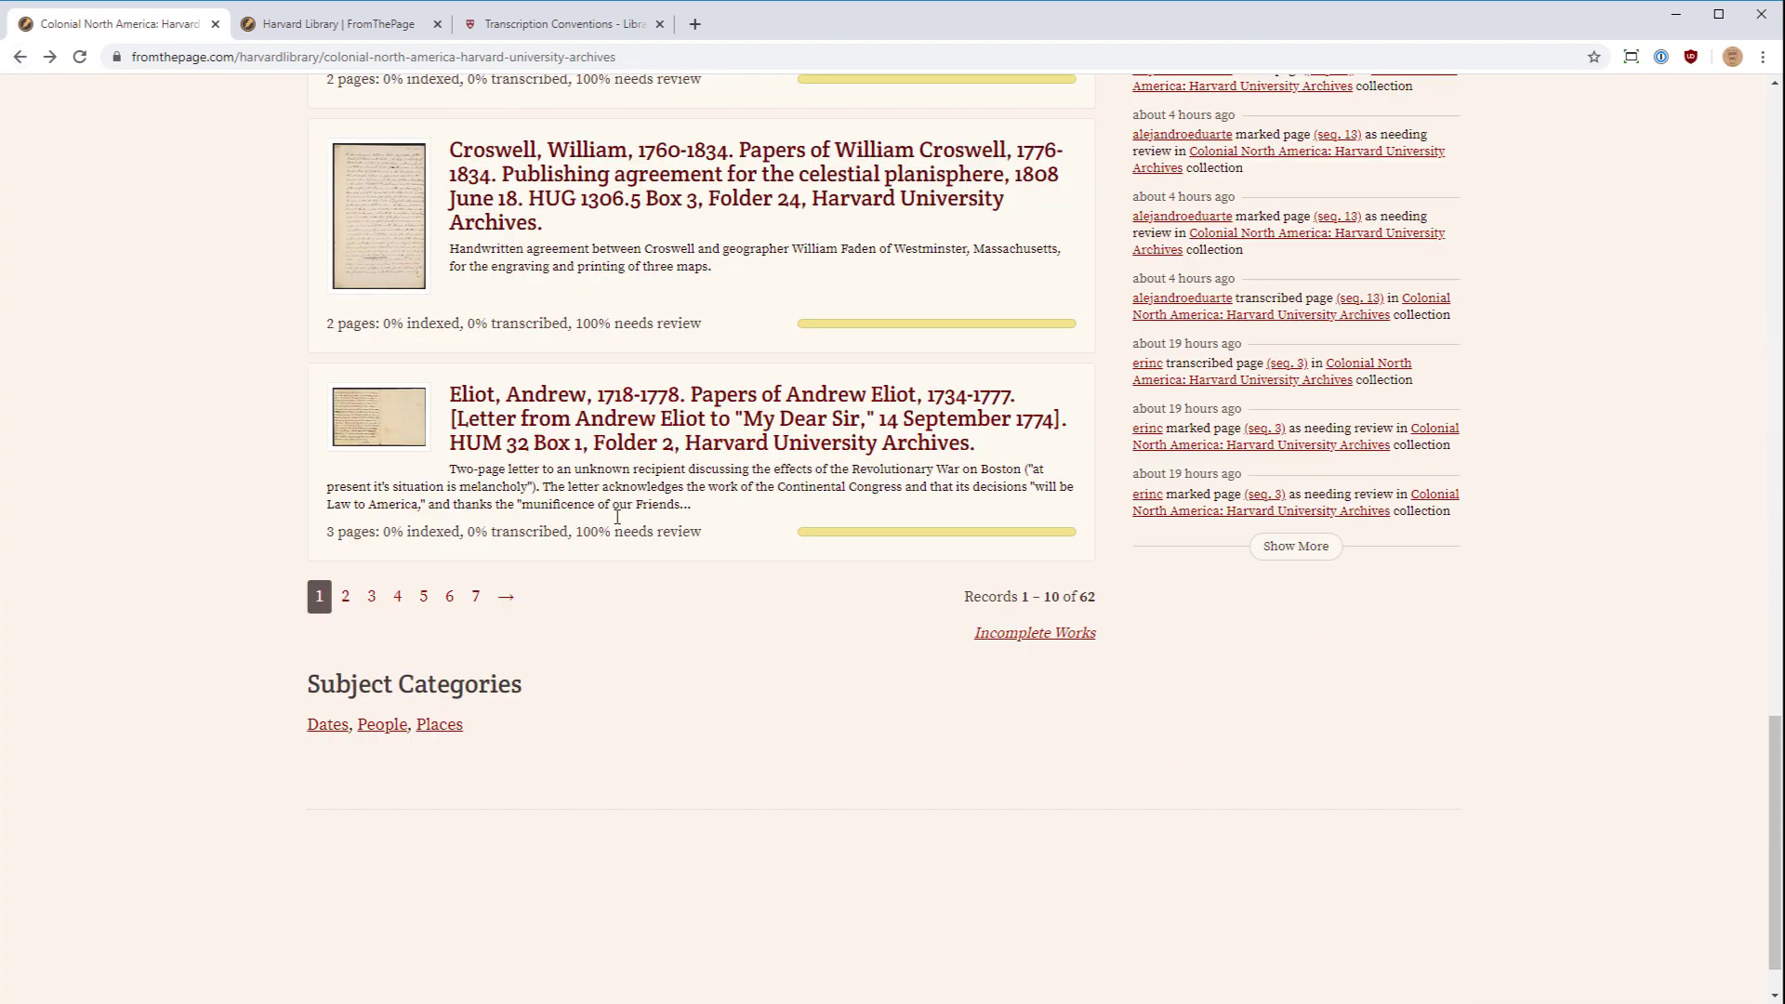
pyautogui.scroll(5, 653, 606)
pyautogui.scroll(20, 654, 606)
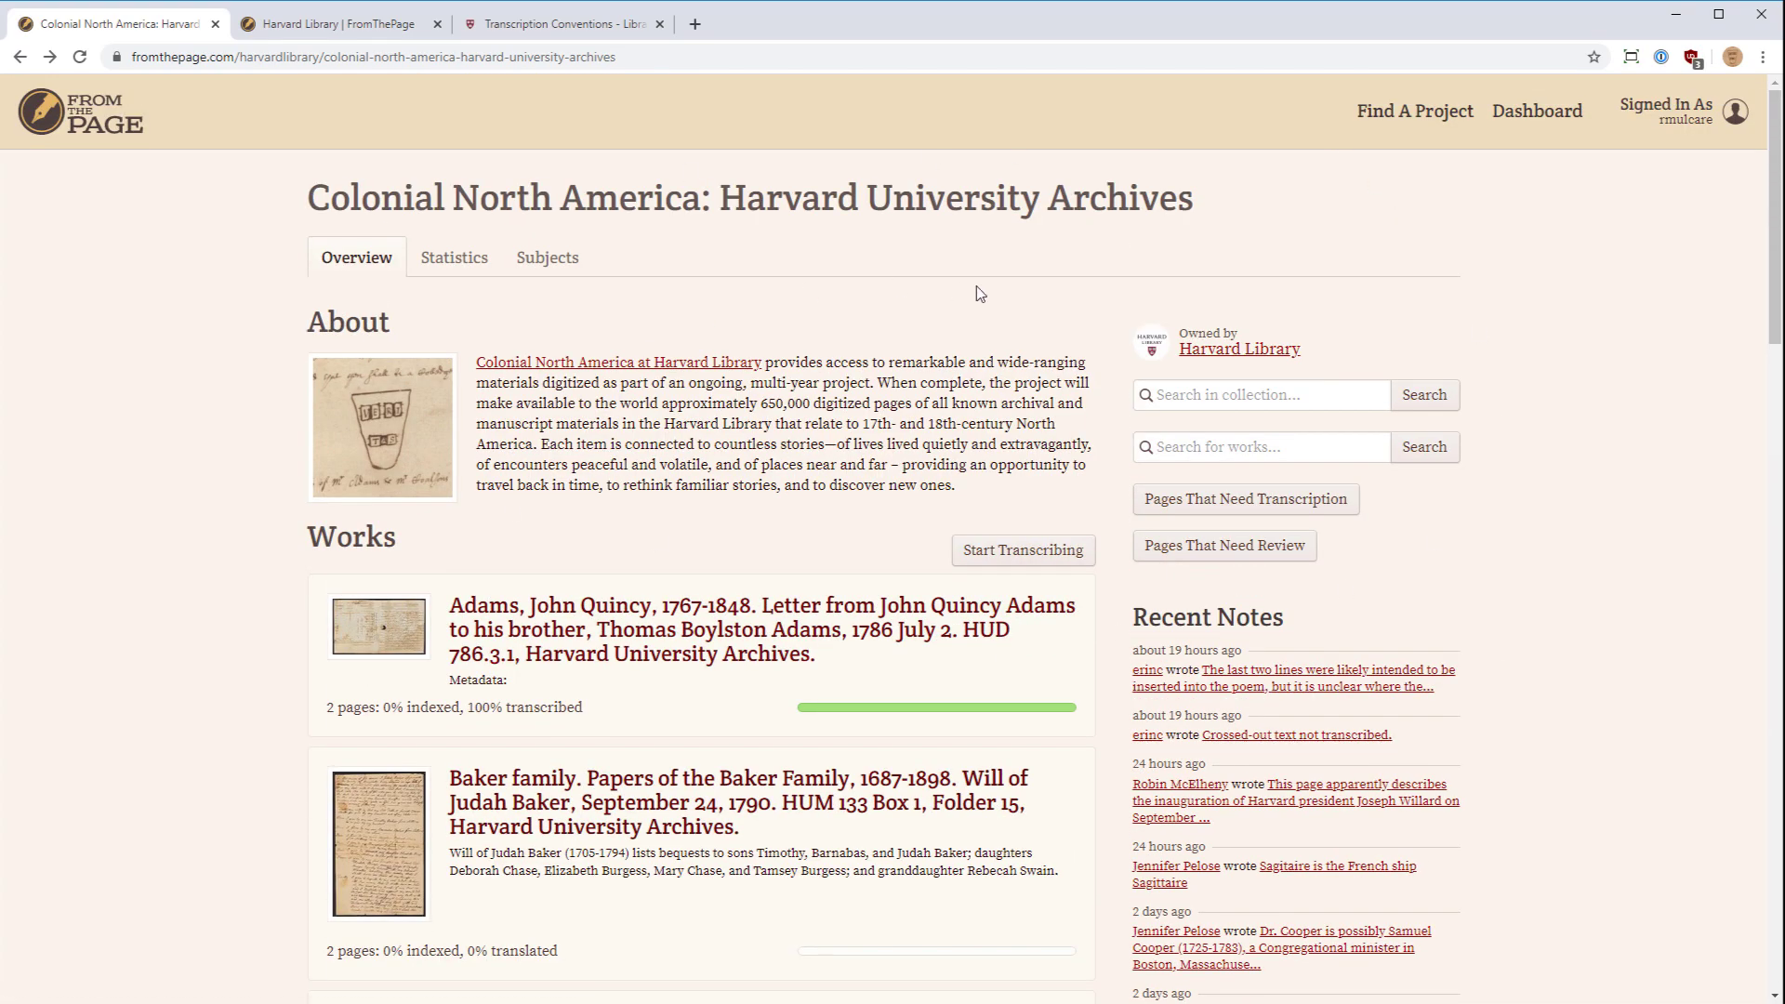
pyautogui.scroll(-1, 919, 311)
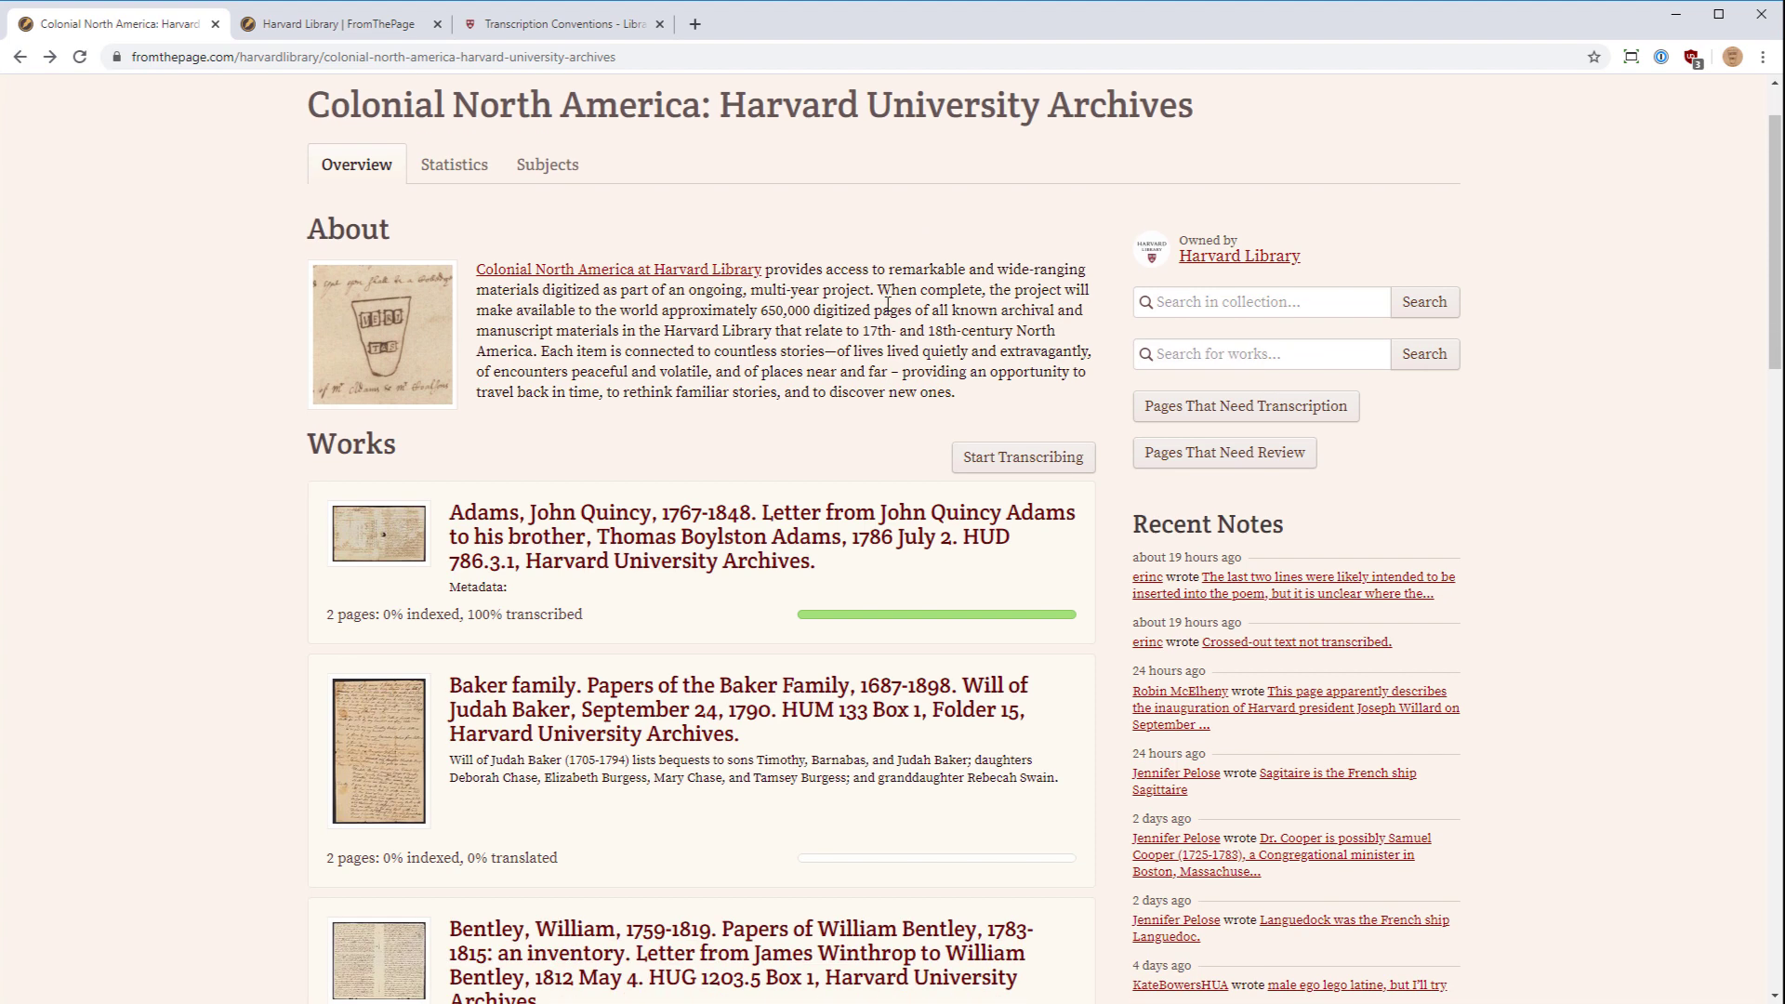
pyautogui.scroll(-4, 887, 305)
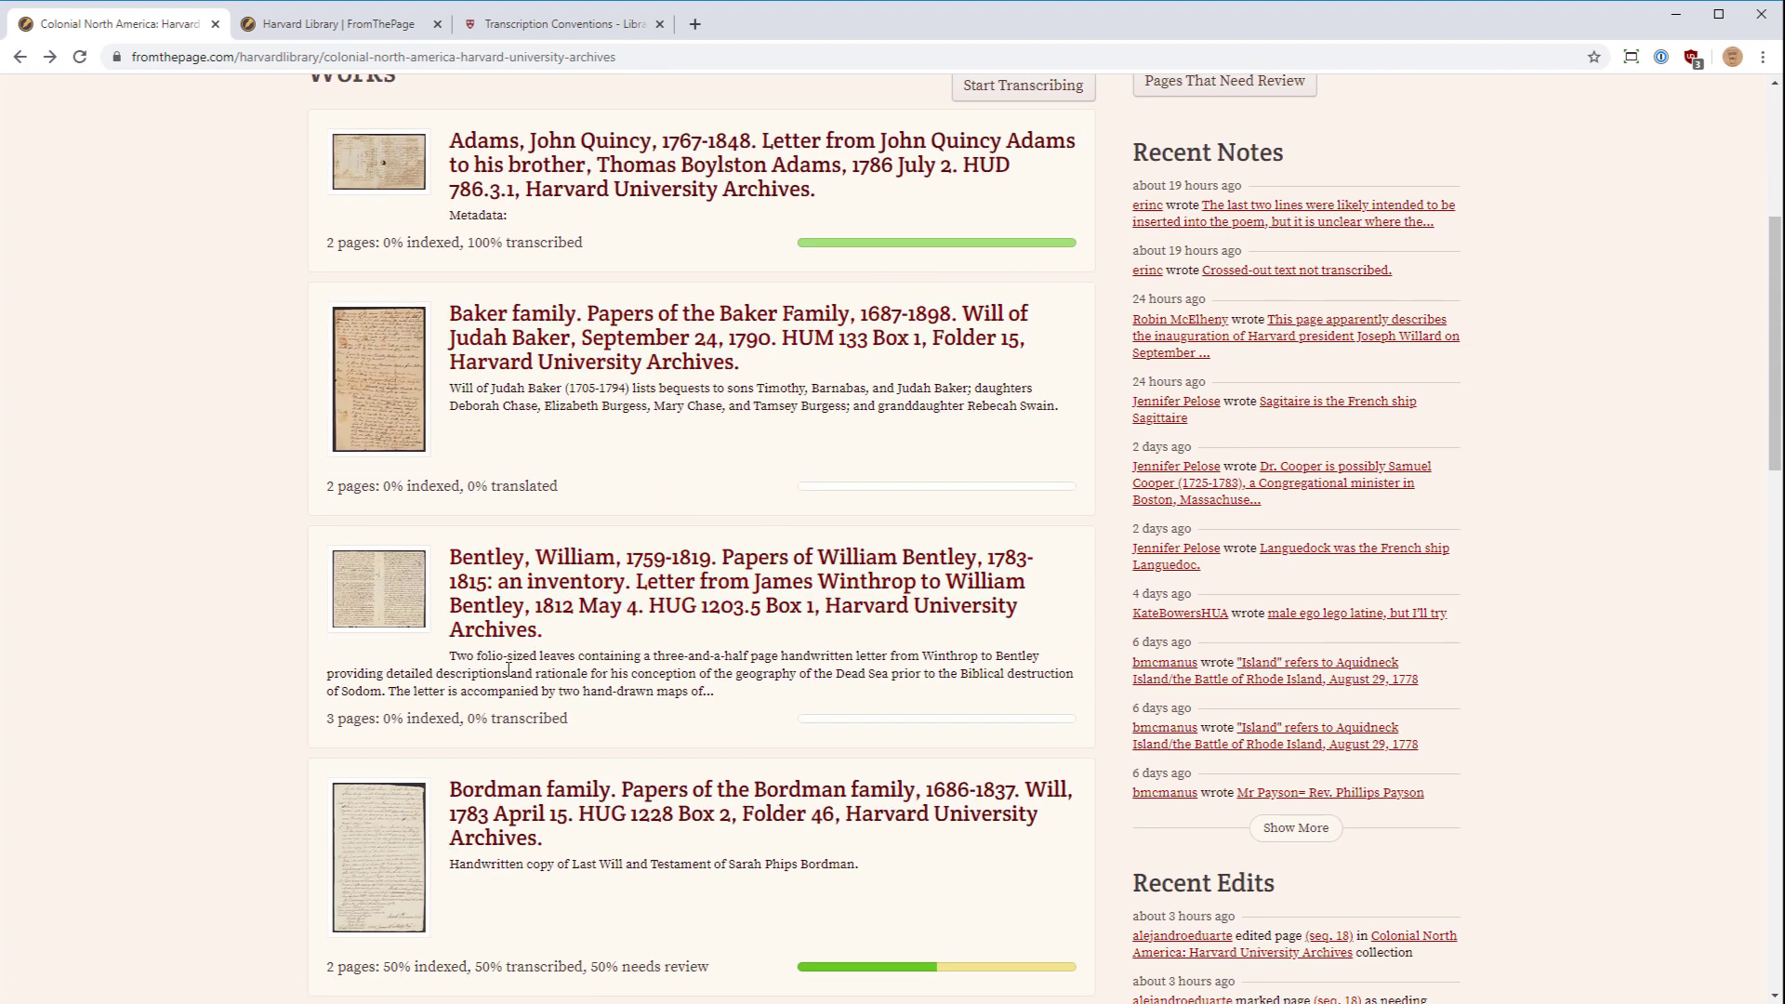
pyautogui.scroll(-9, 519, 651)
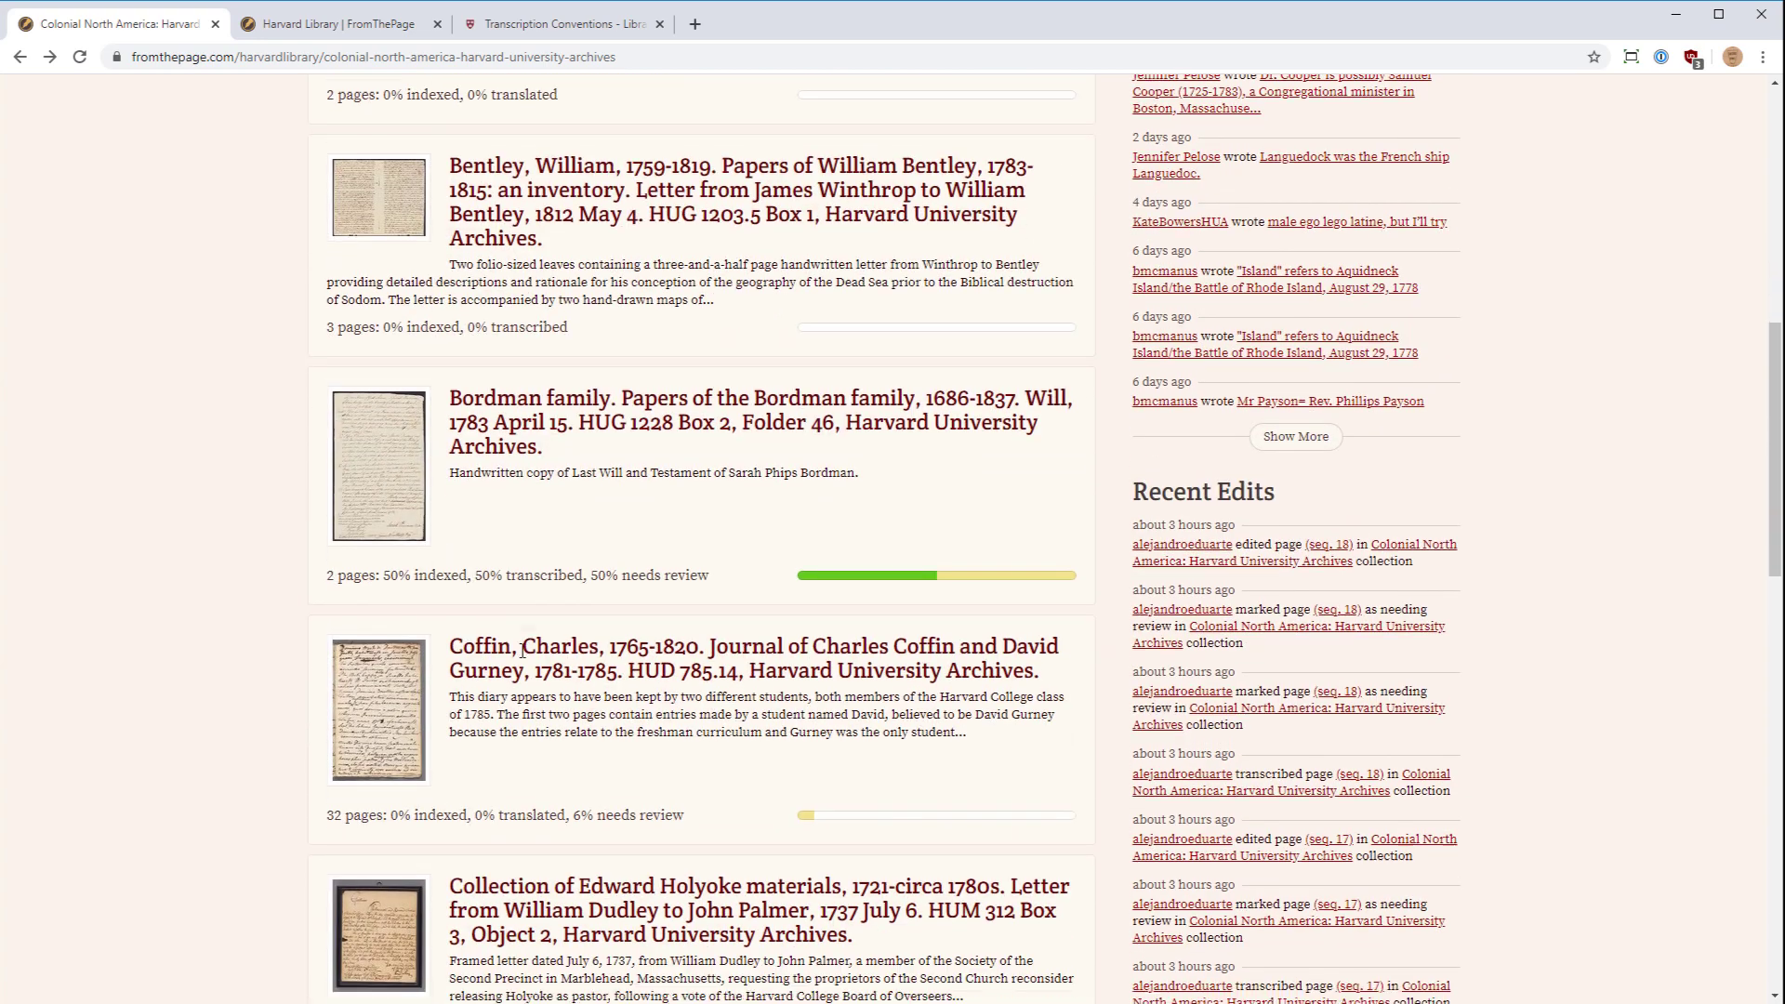
pyautogui.scroll(-8, 523, 659)
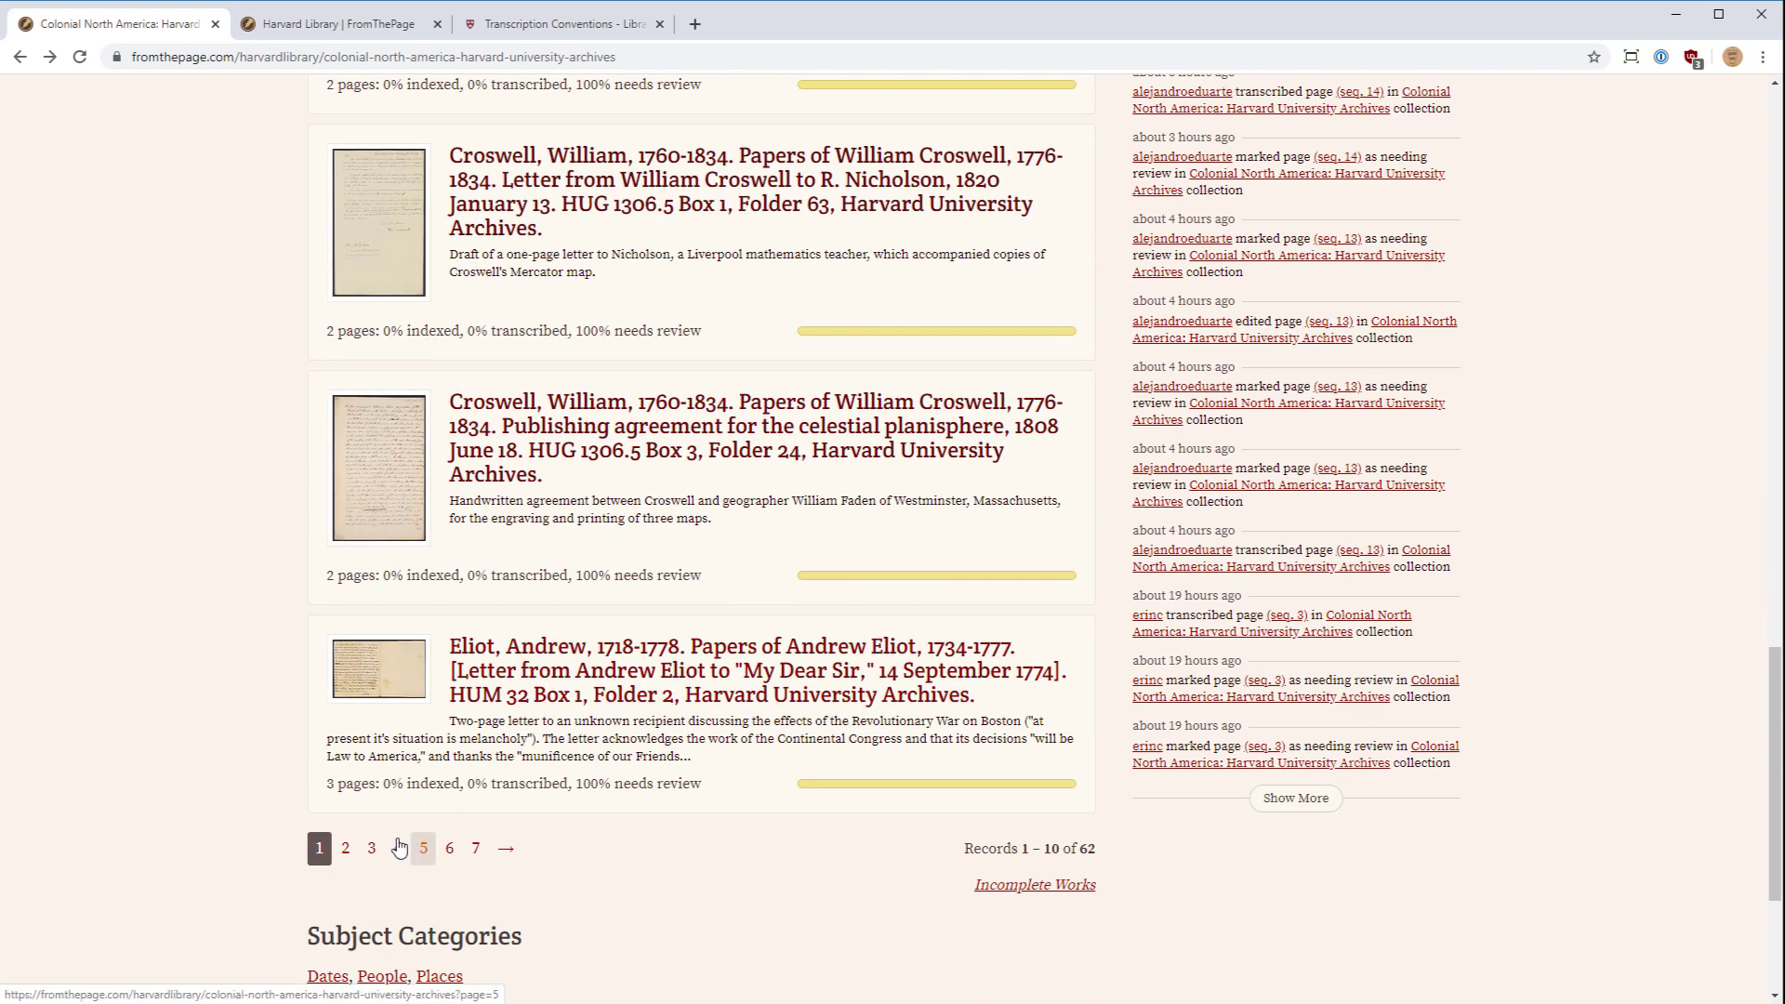
# - Open the Narragansett farm bill work from page 5 of the works list
pyautogui.click(424, 849)
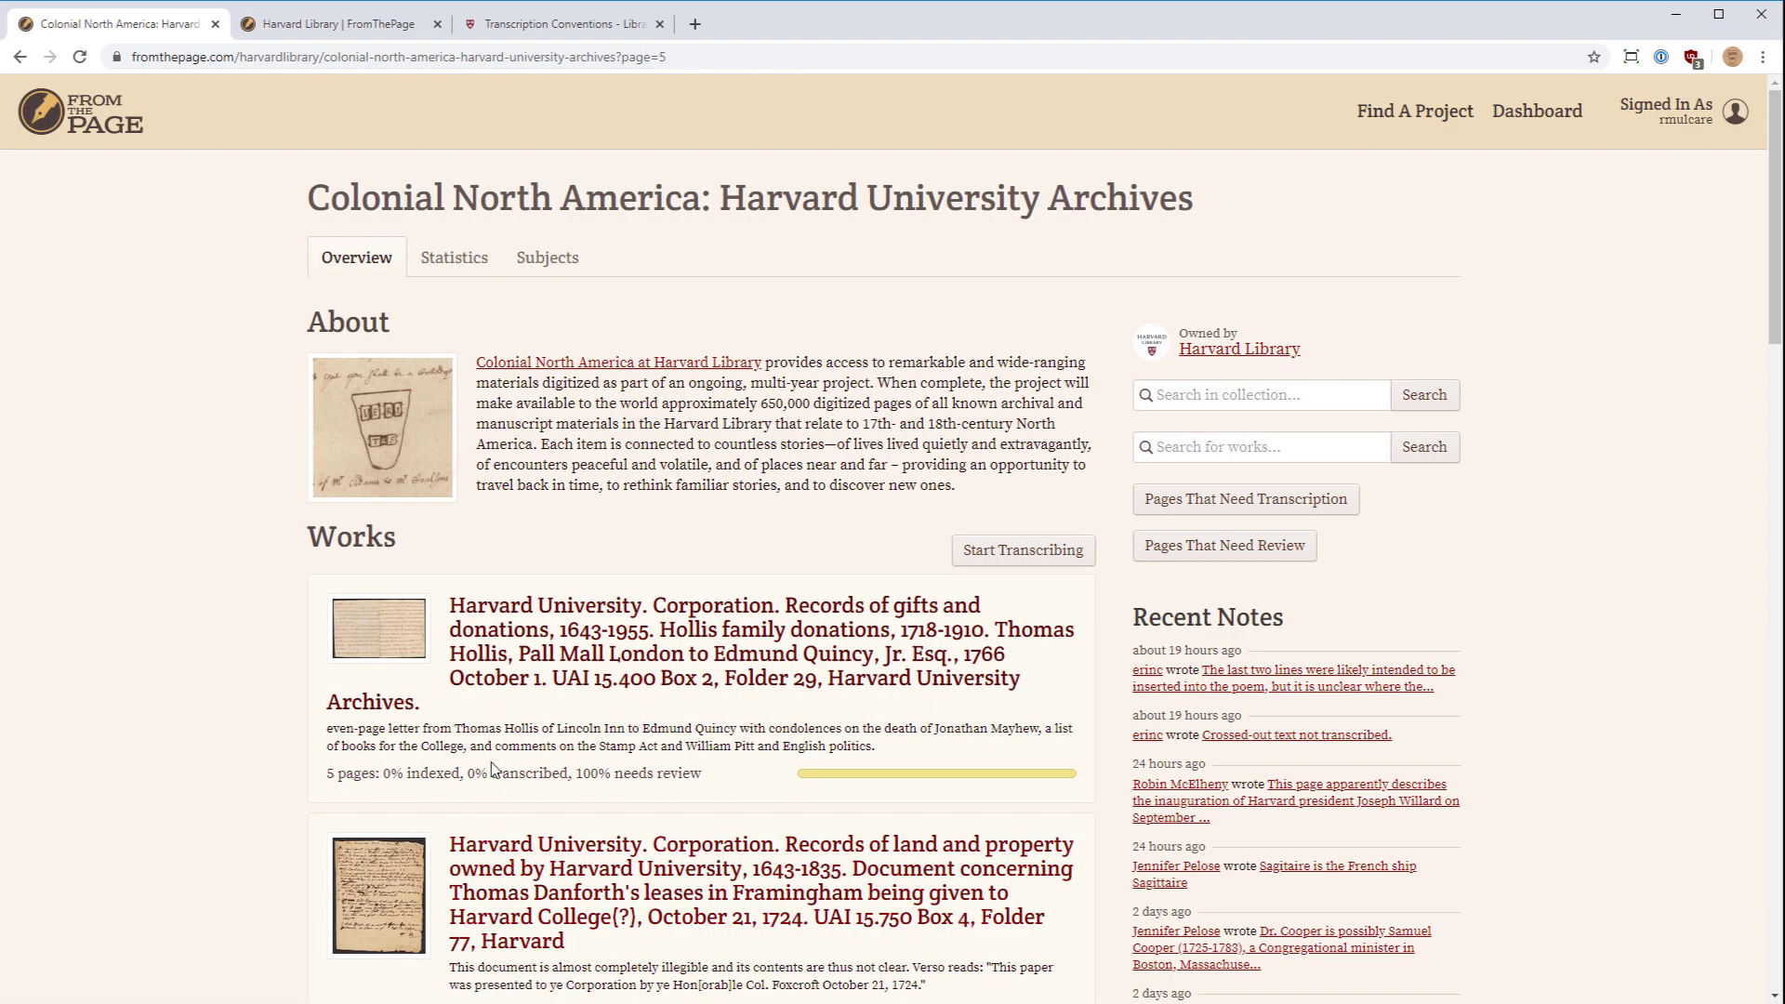
pyautogui.scroll(-9, 493, 768)
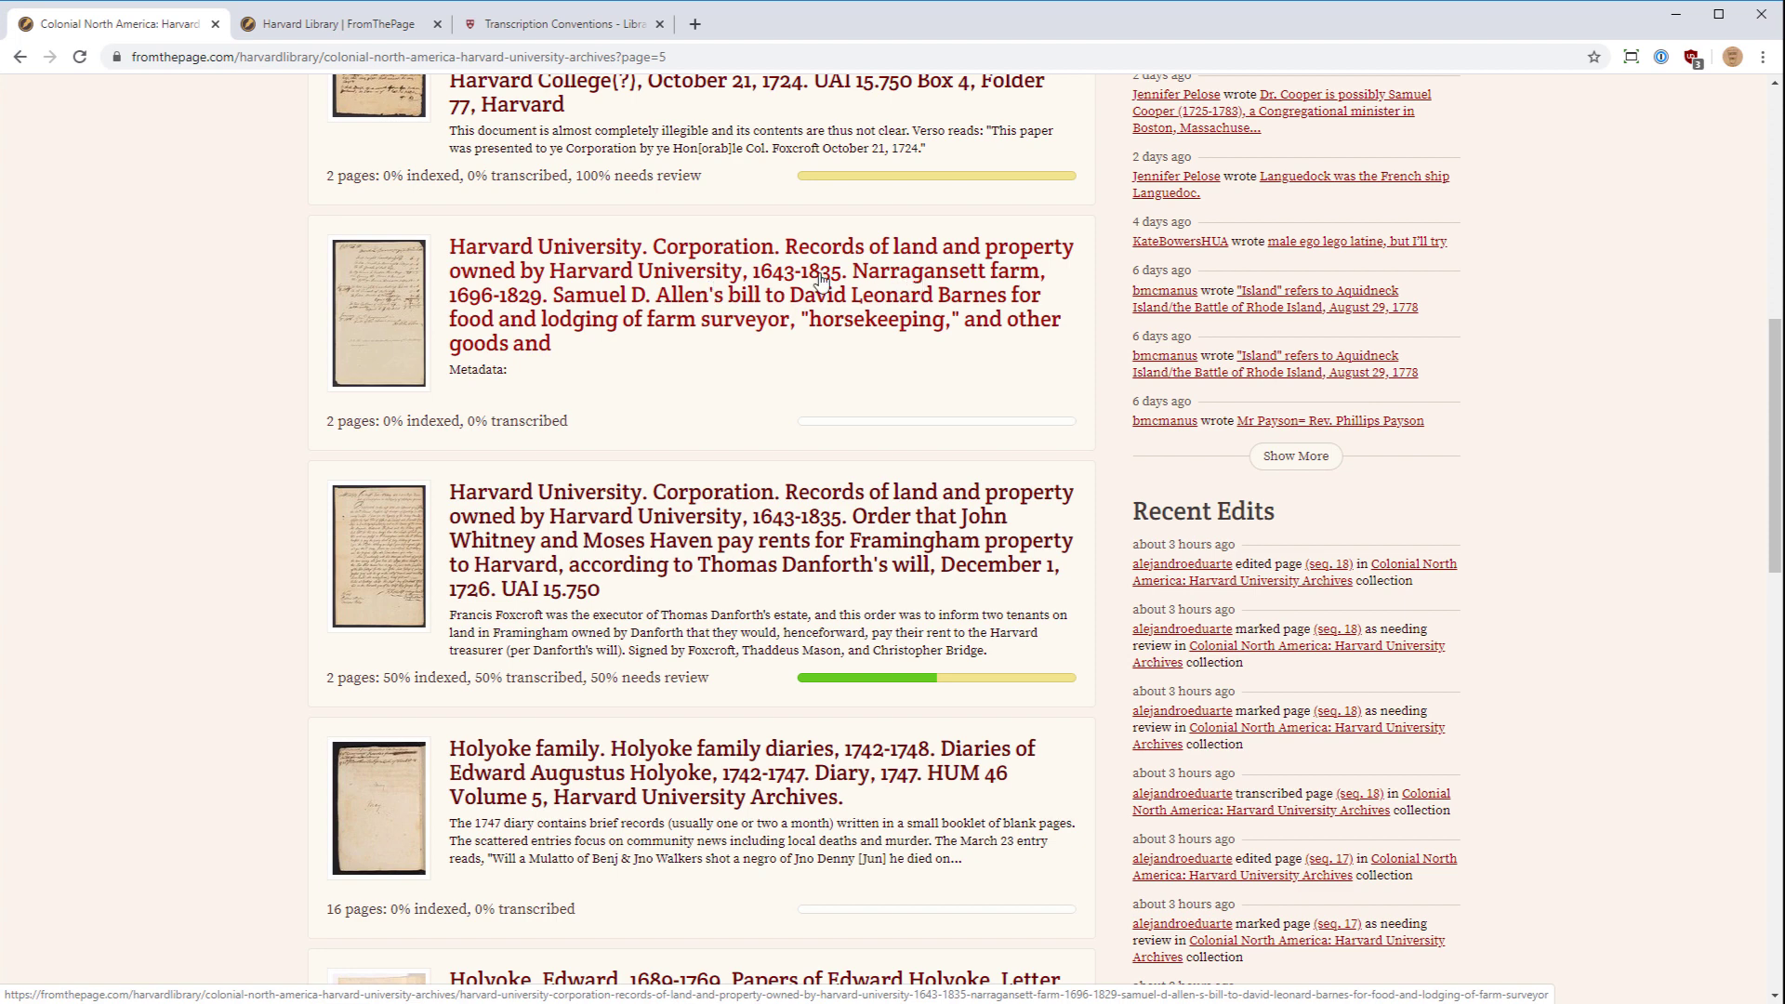
pyautogui.click(535, 281)
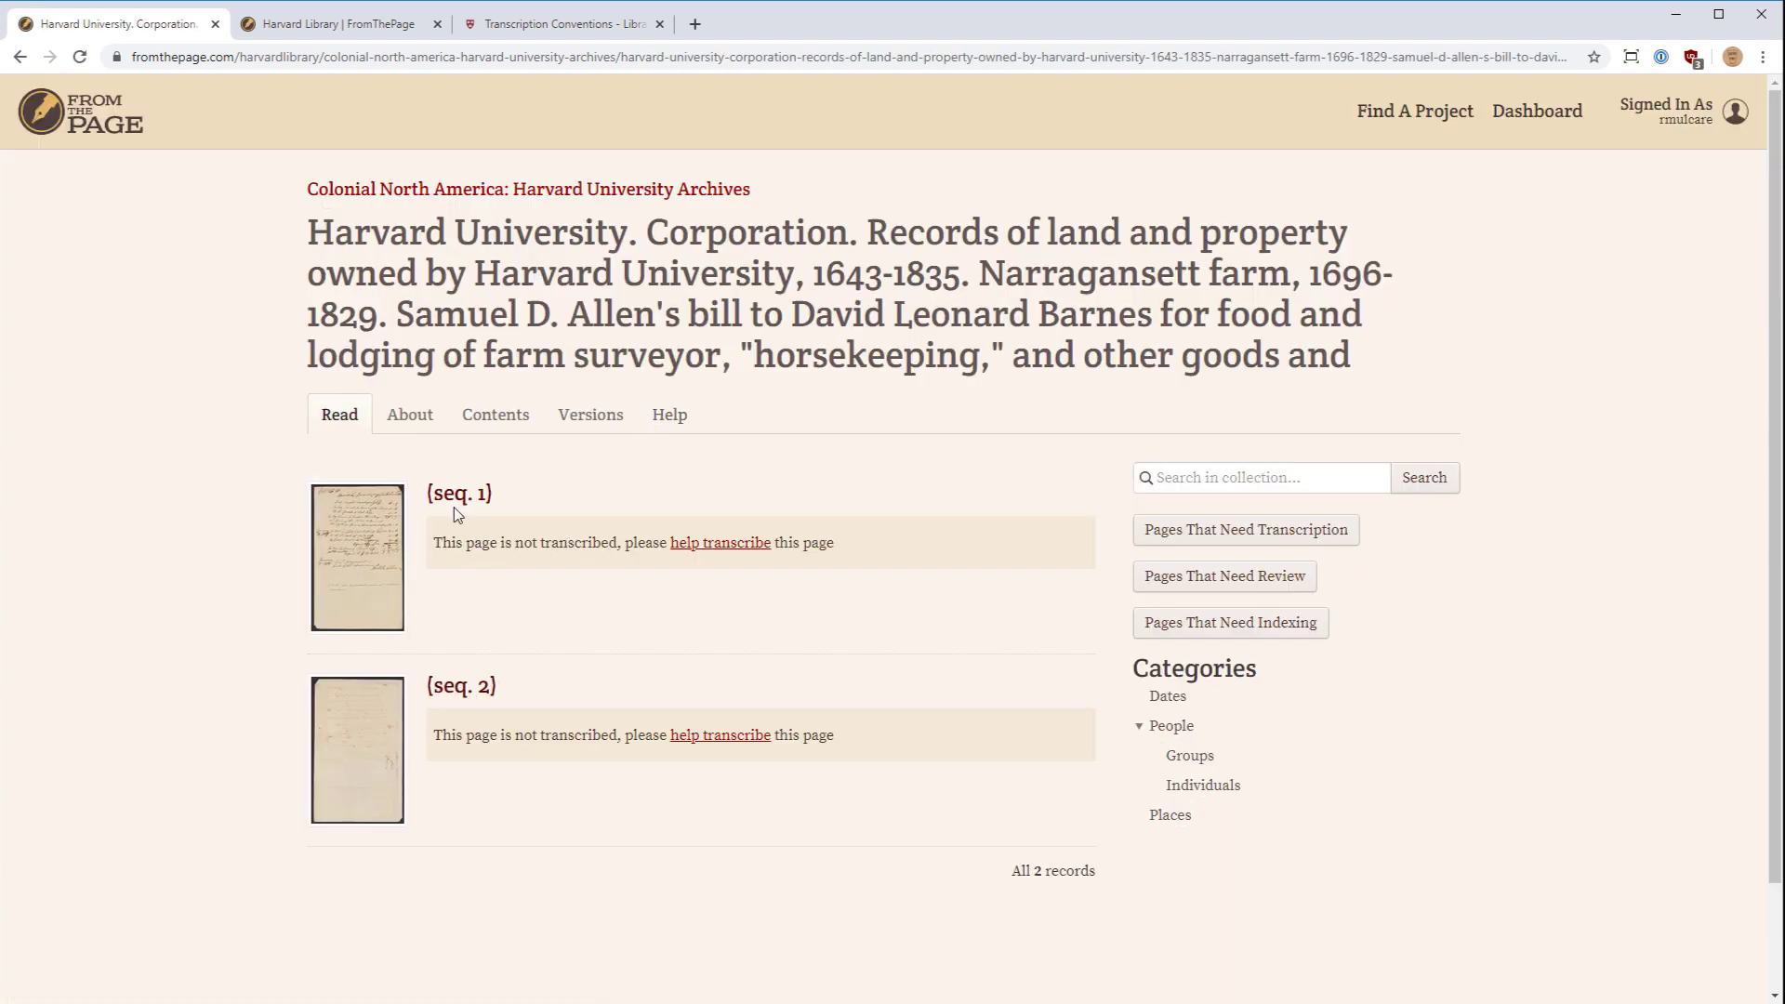
pyautogui.click(369, 513)
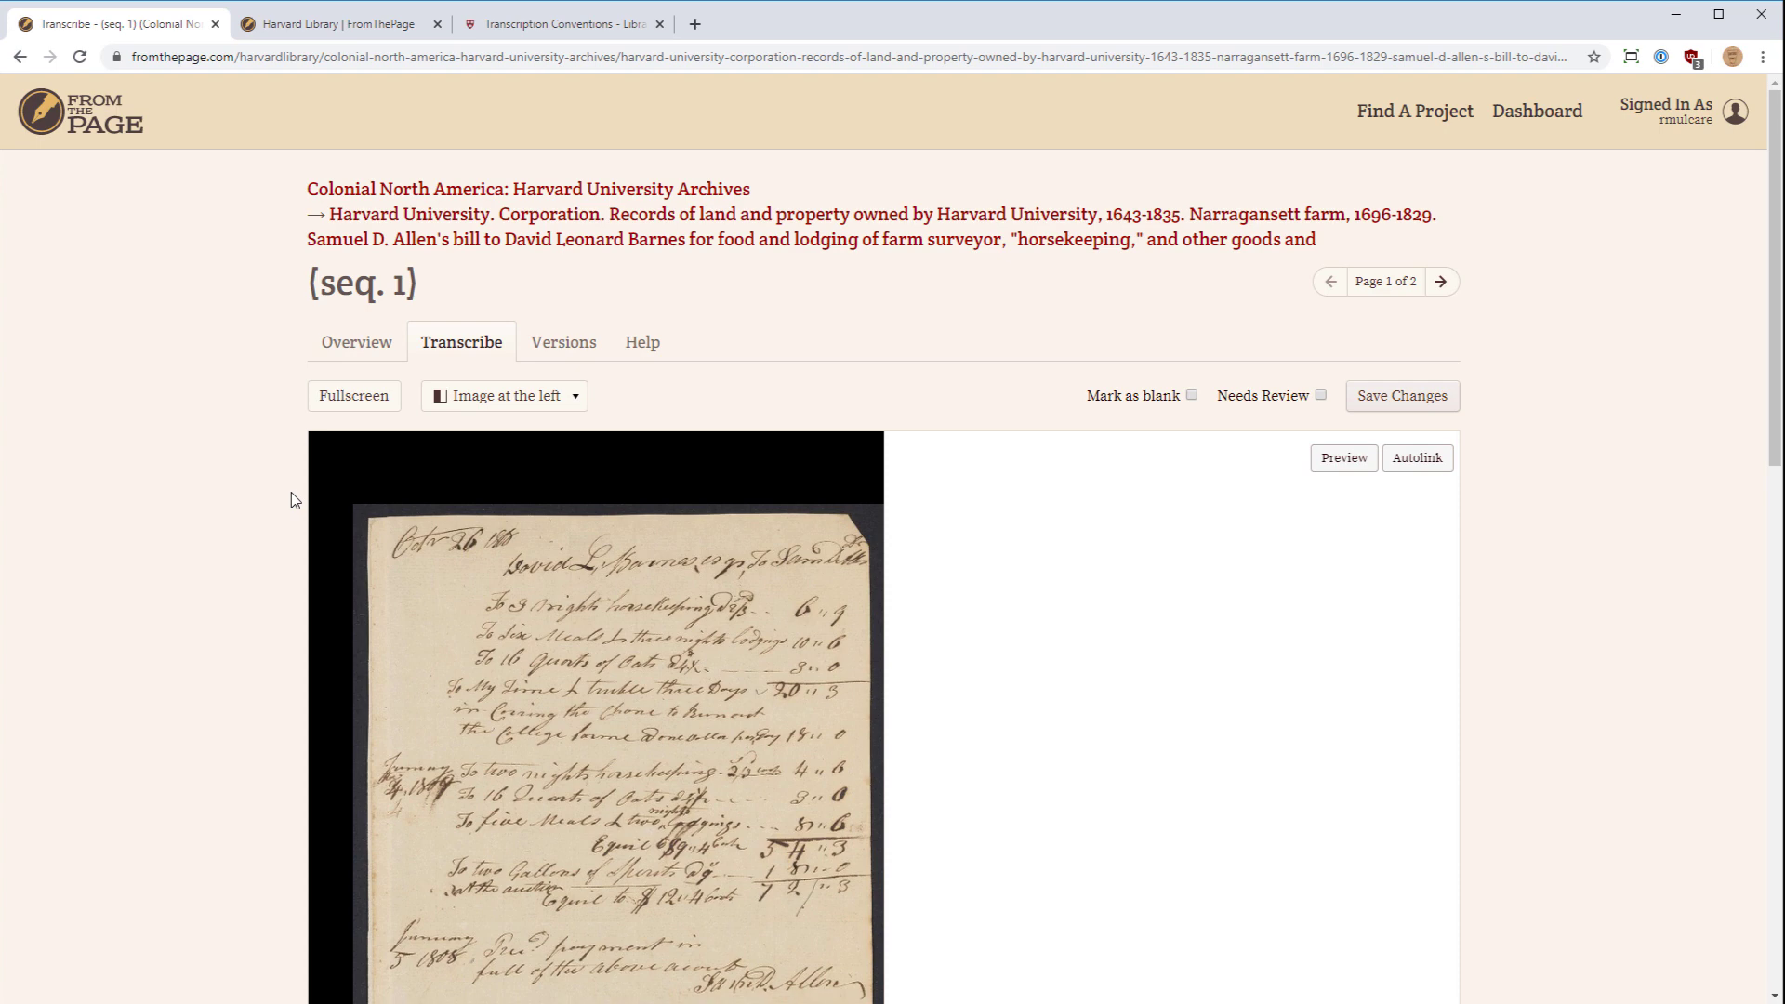
pyautogui.scroll(-2, 279, 459)
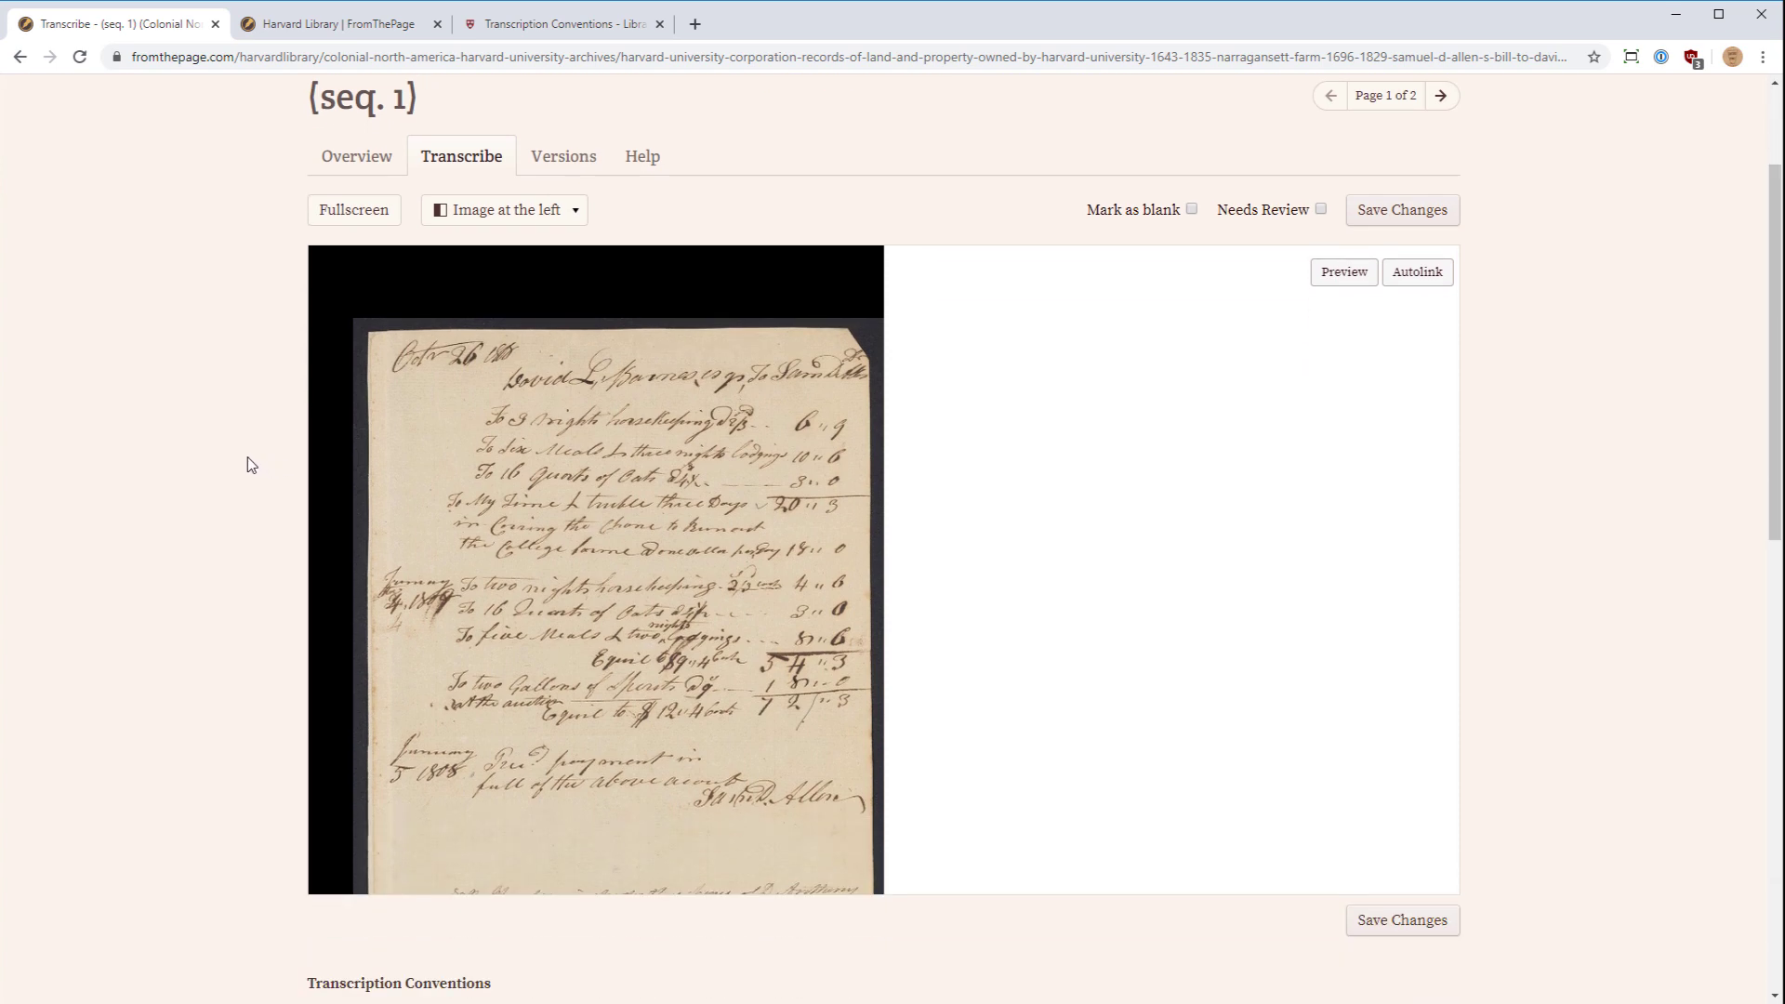
pyautogui.moveTo(510, 393)
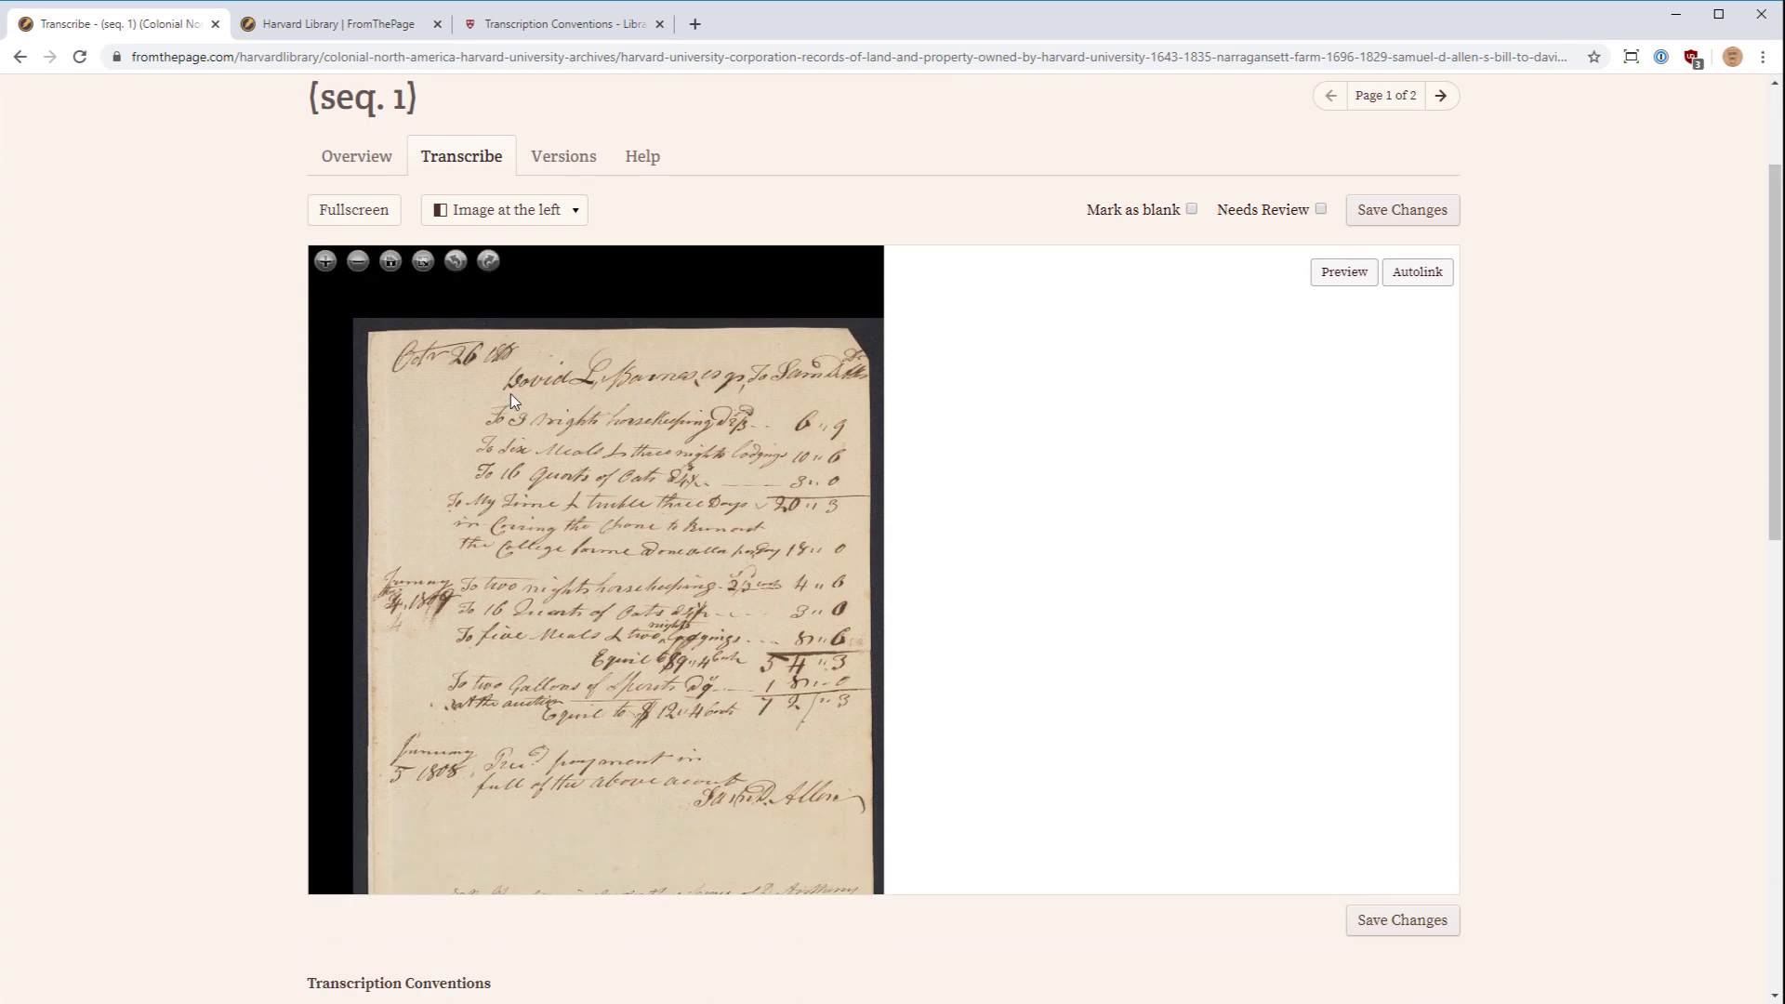
pyautogui.scroll(1, 510, 394)
pyautogui.scroll(1, 502, 402)
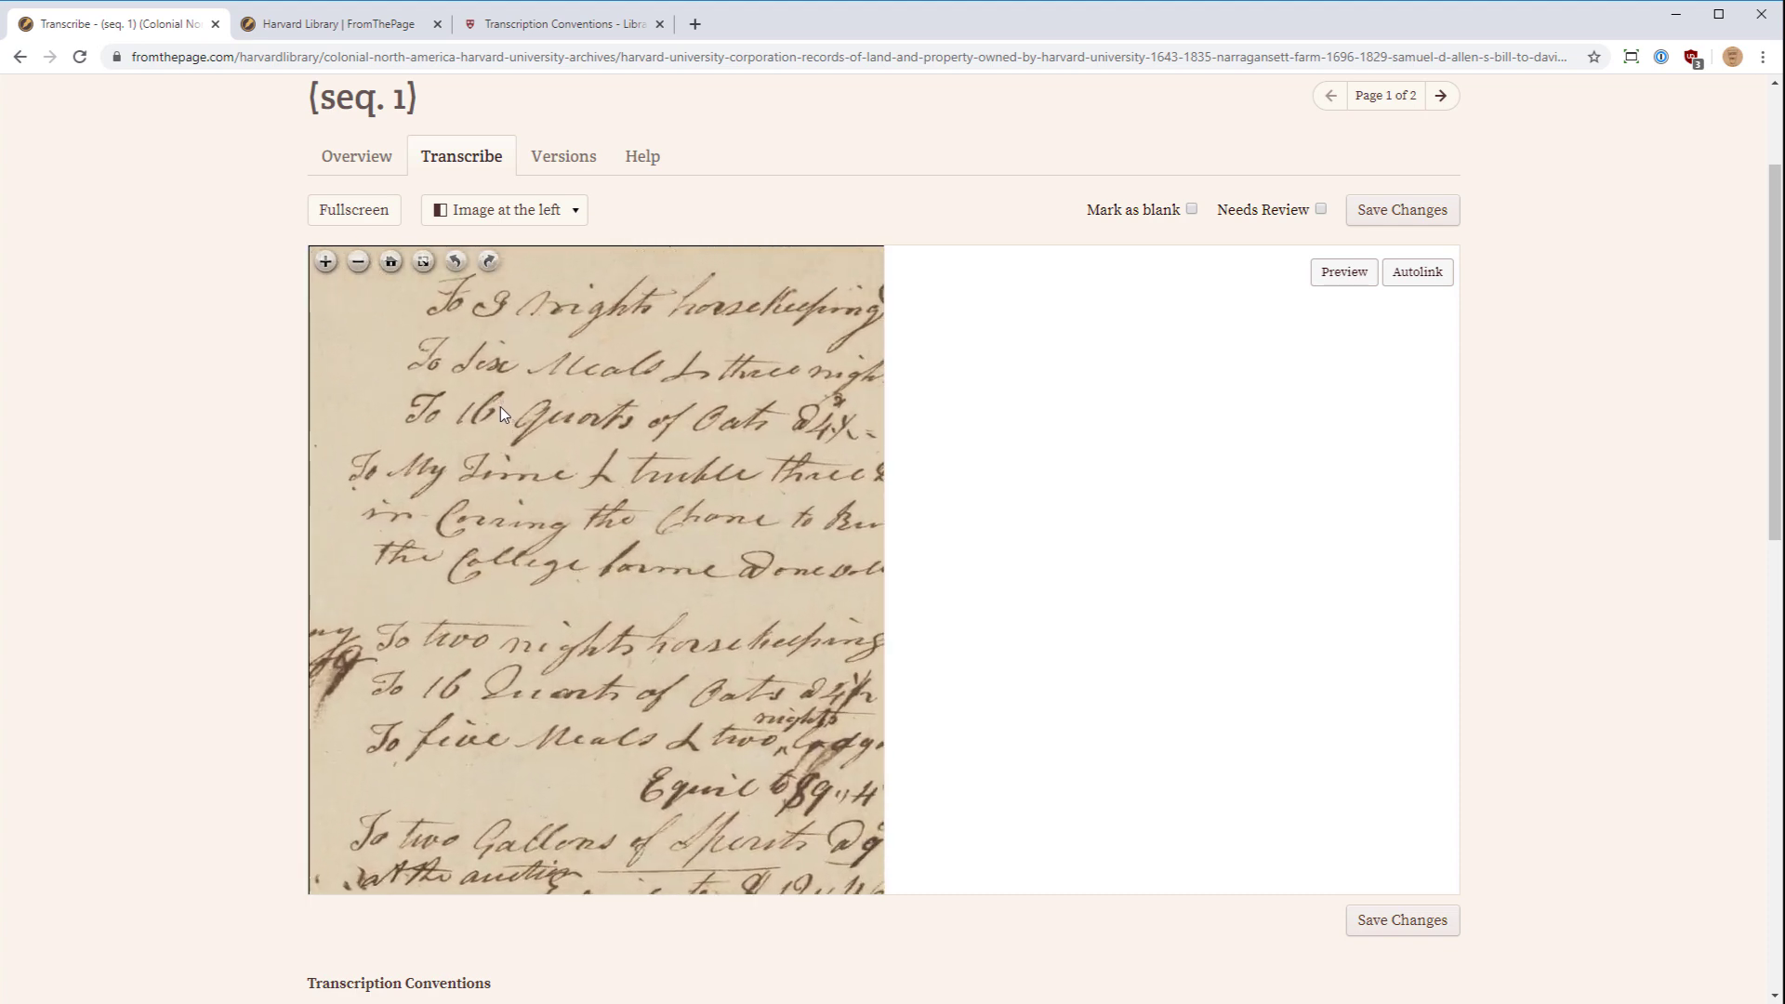
pyautogui.moveTo(494, 417); pyautogui.dragTo(617, 422)
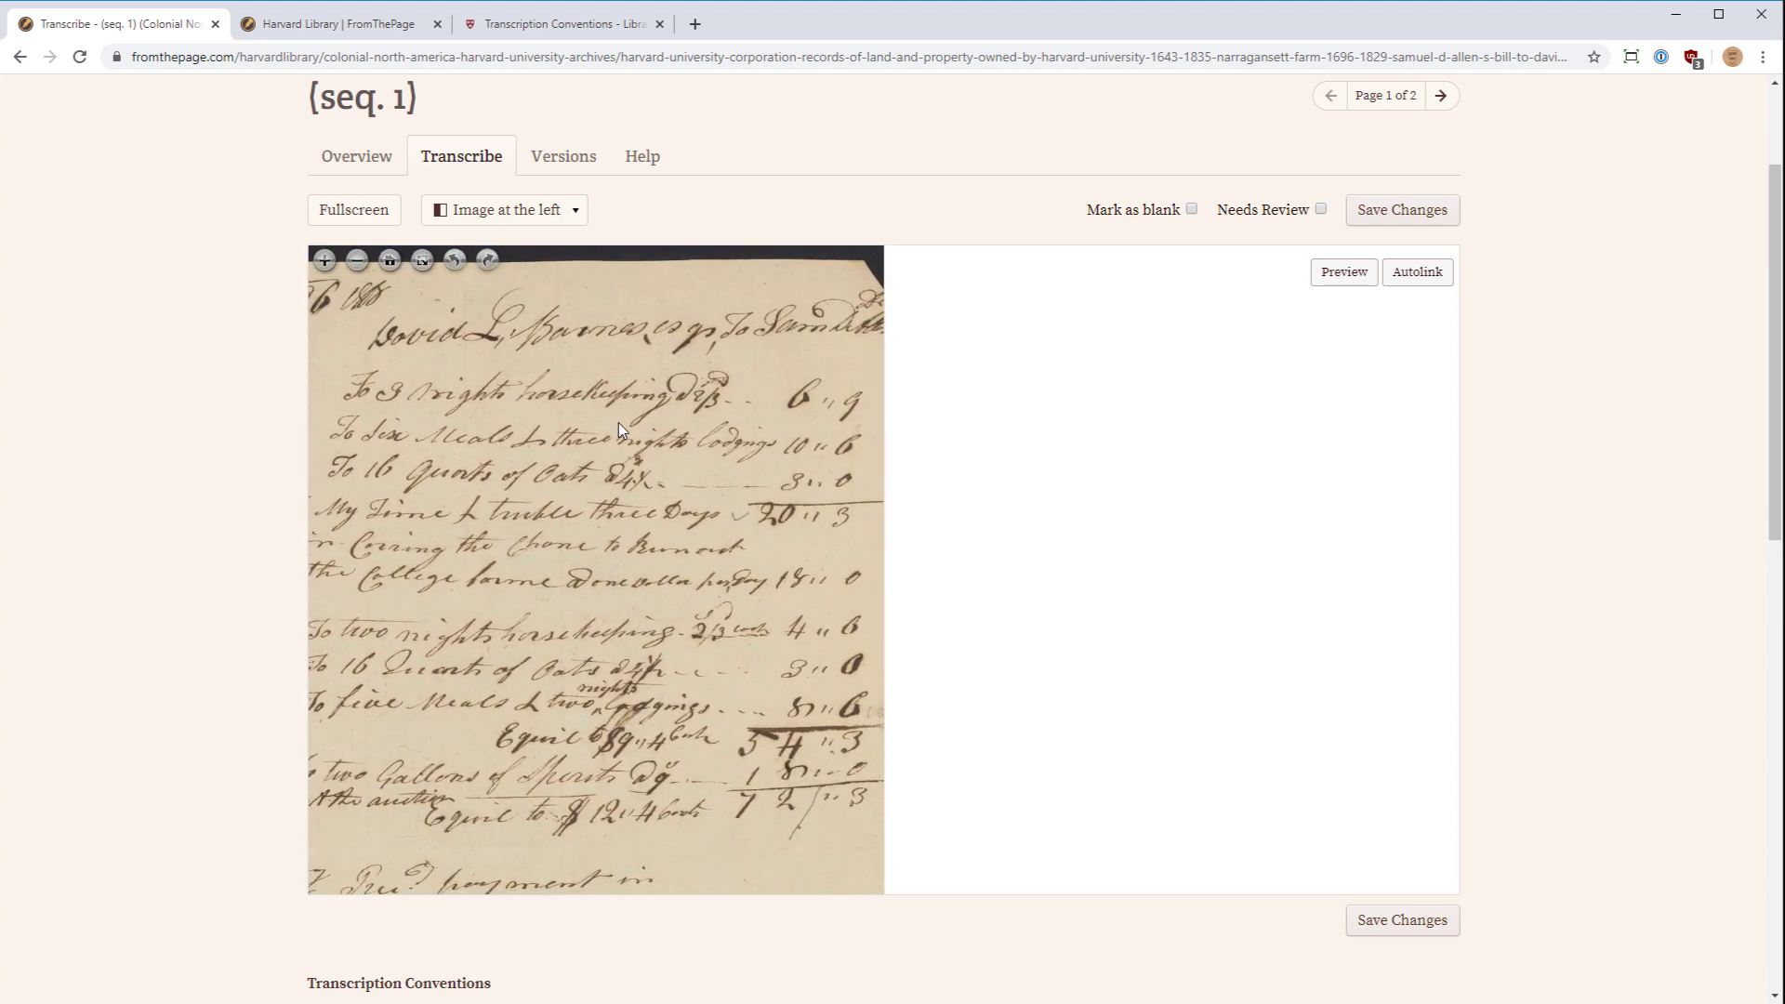
pyautogui.click(968, 318)
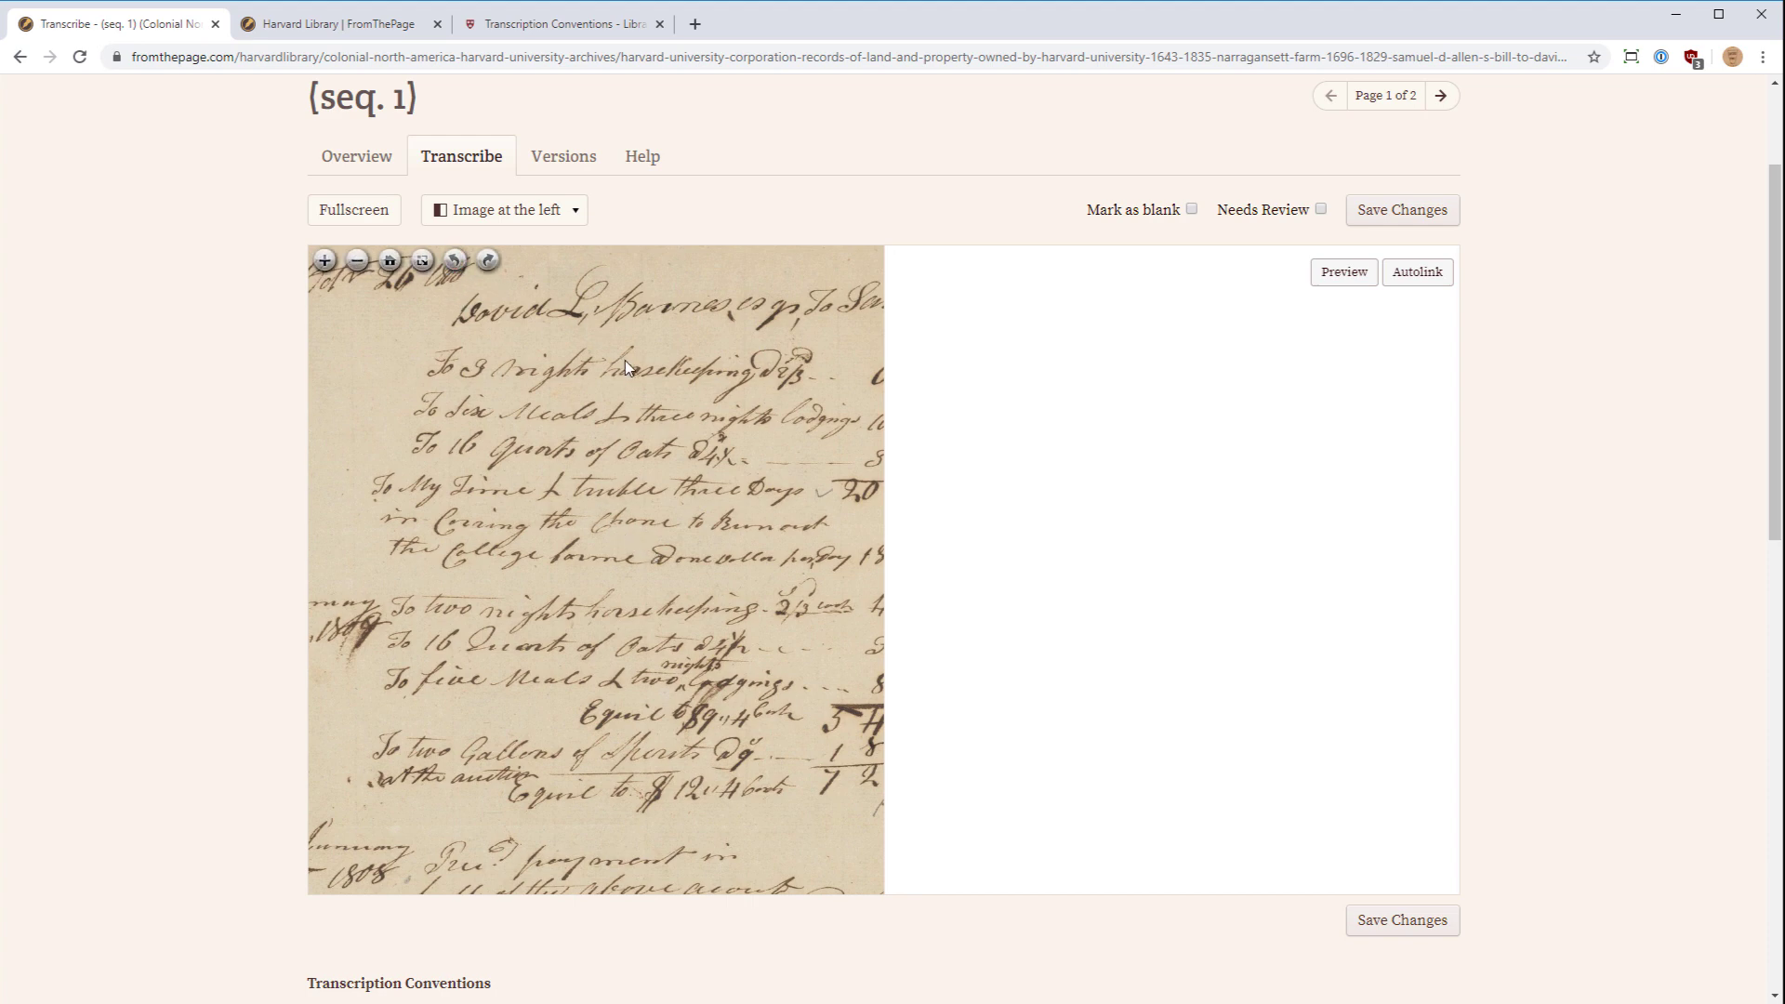
pyautogui.moveTo(625, 360); pyautogui.dragTo(661, 427)
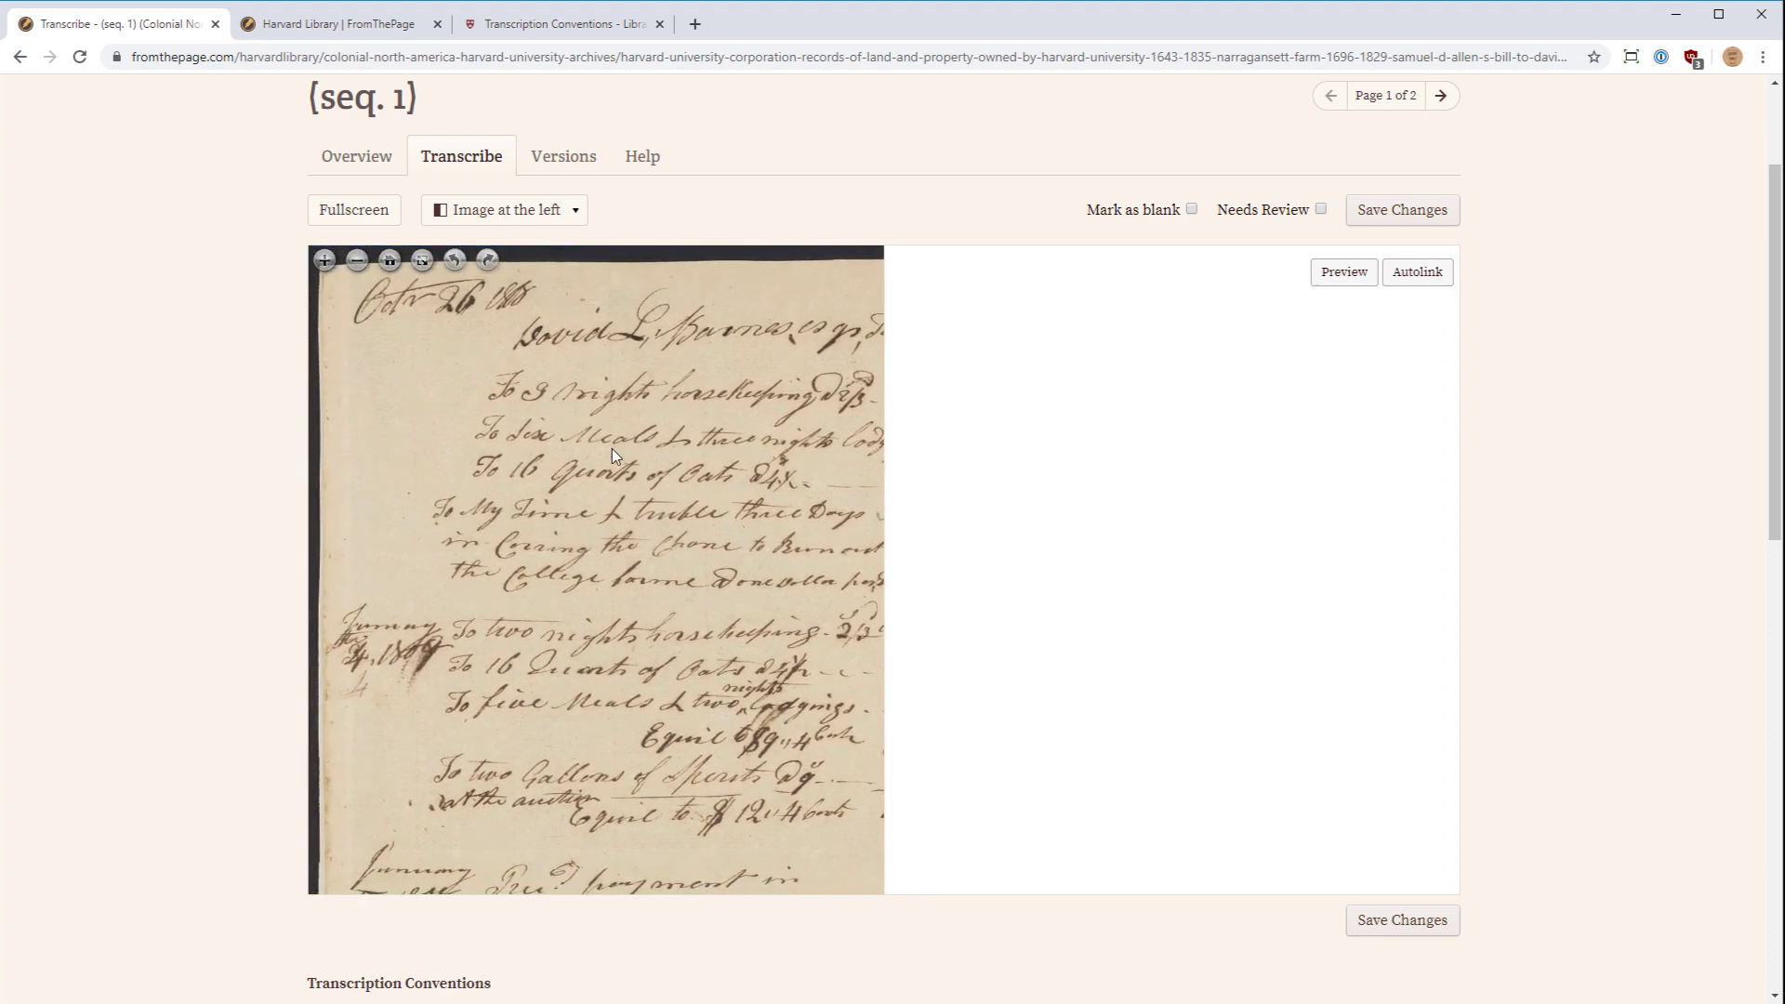
pyautogui.scroll(3, 671, 378)
pyautogui.moveTo(539, 353); pyautogui.dragTo(534, 413)
pyautogui.click(996, 378)
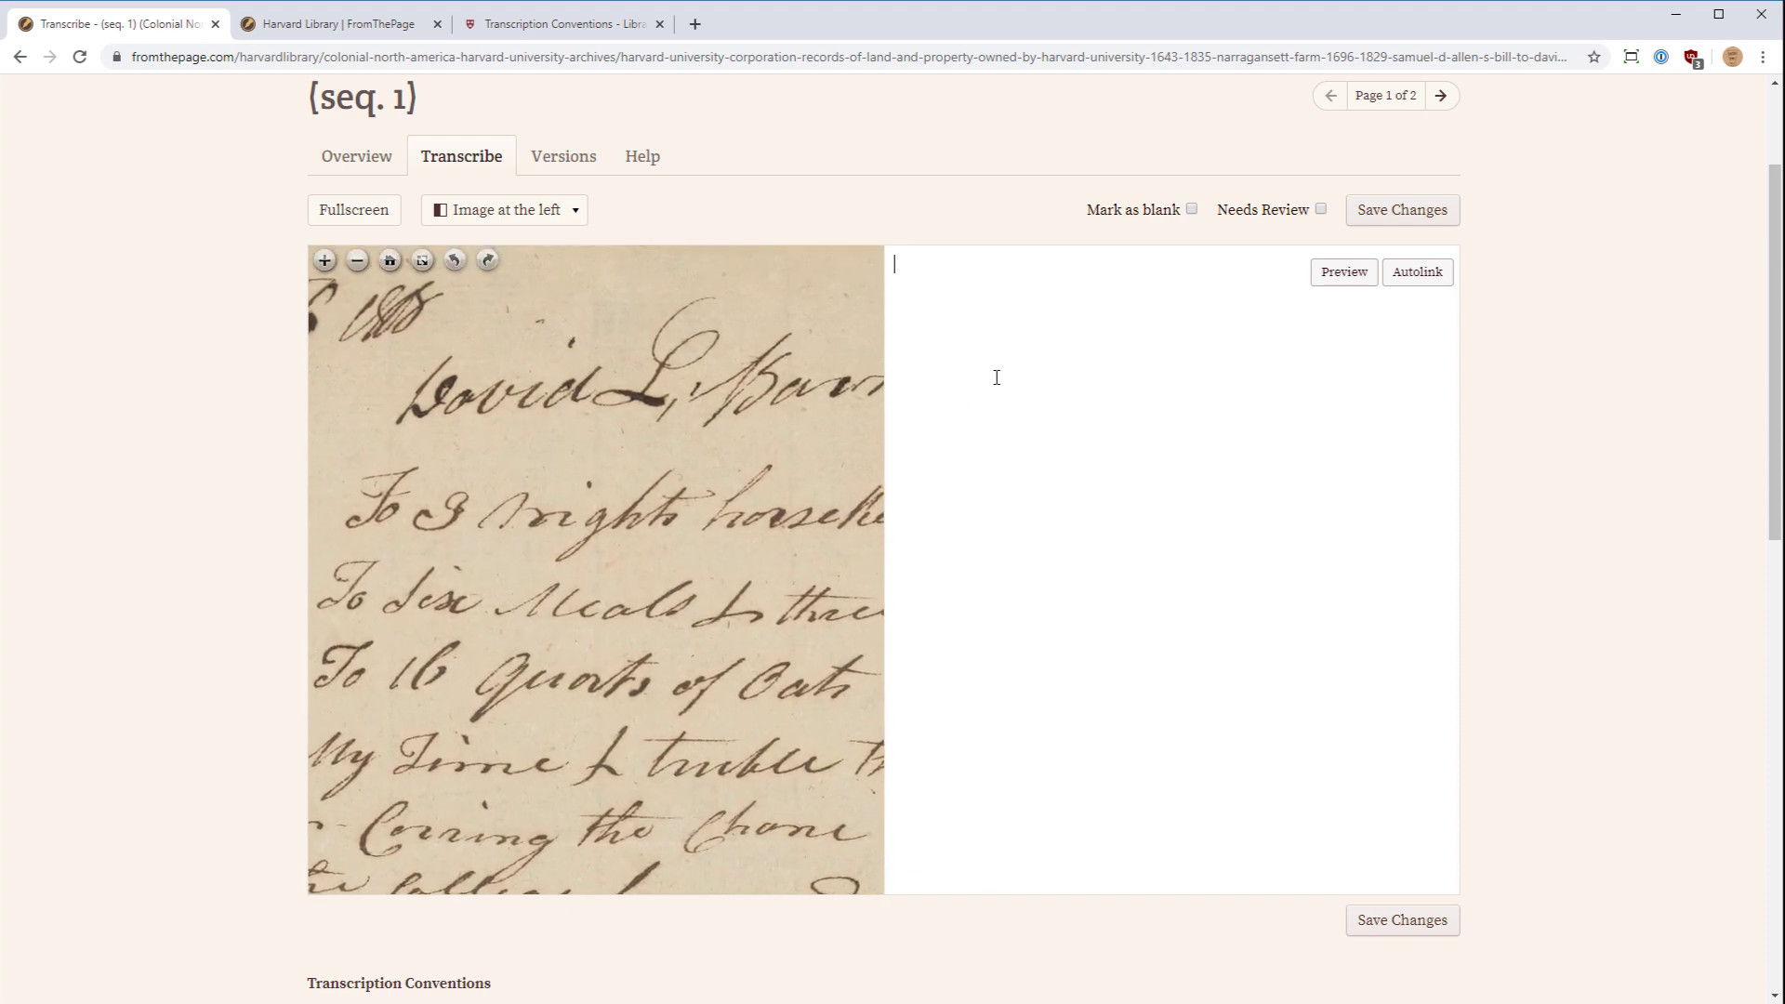
pyautogui.write('David L.')
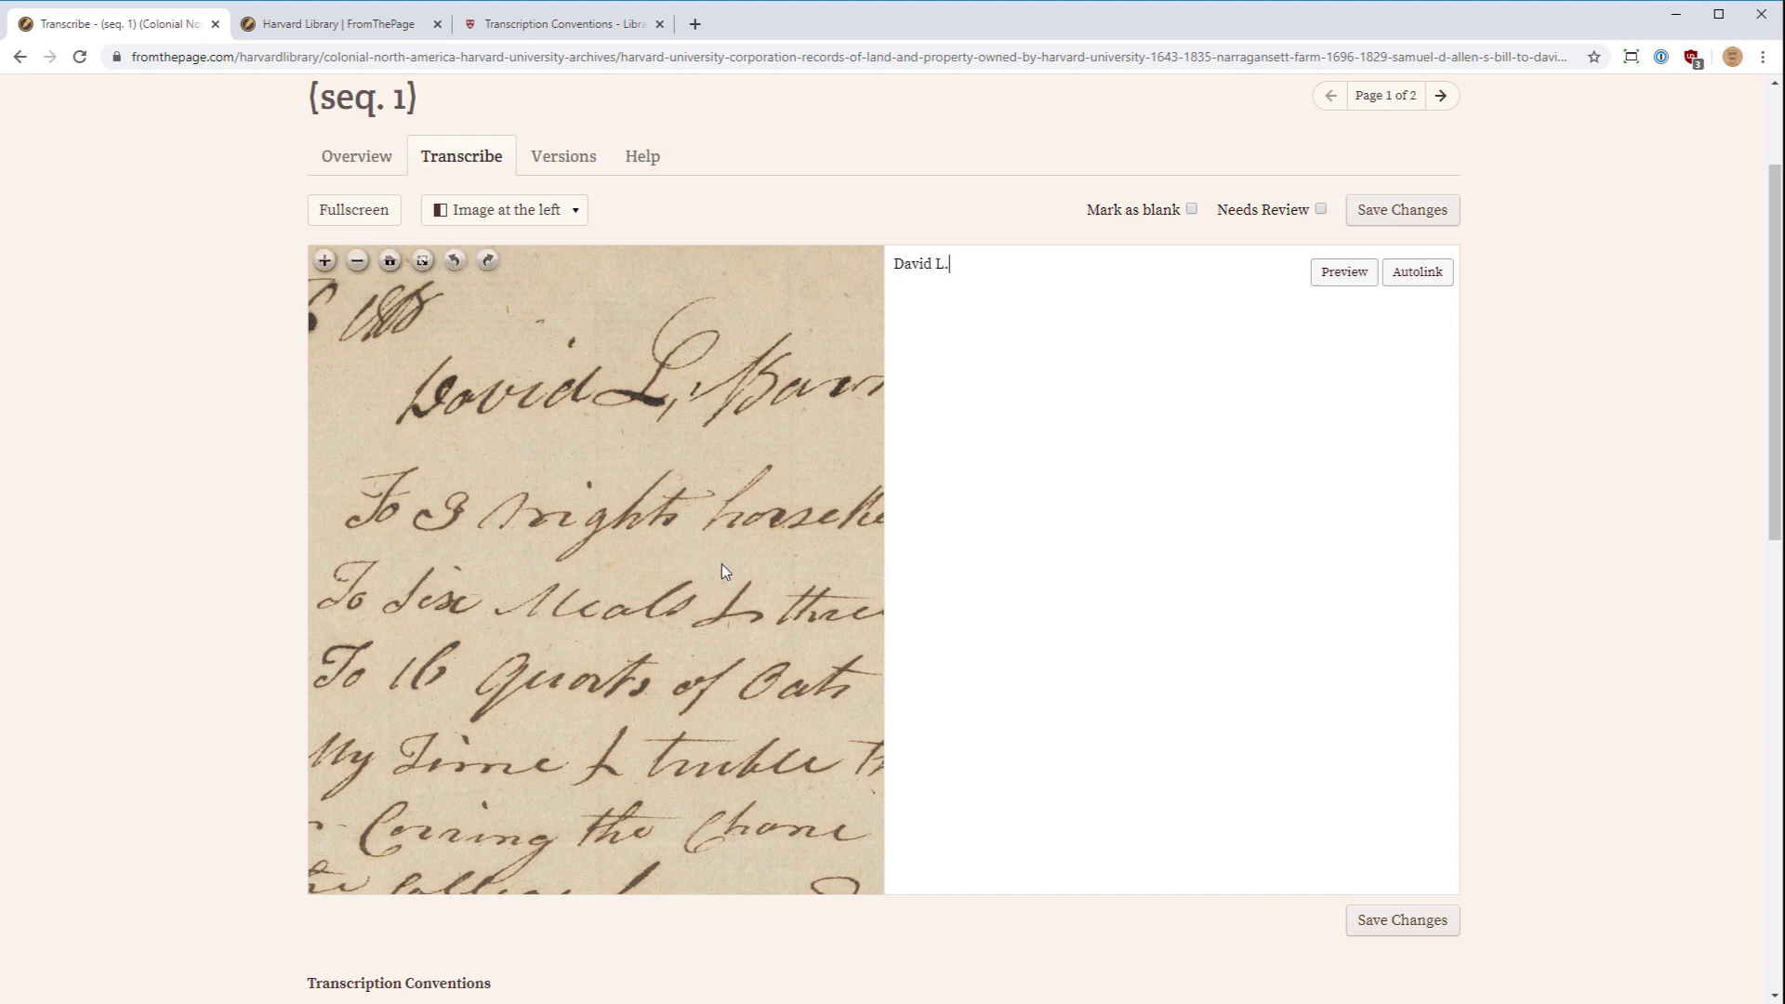
pyautogui.moveTo(722, 564); pyautogui.dragTo(463, 571)
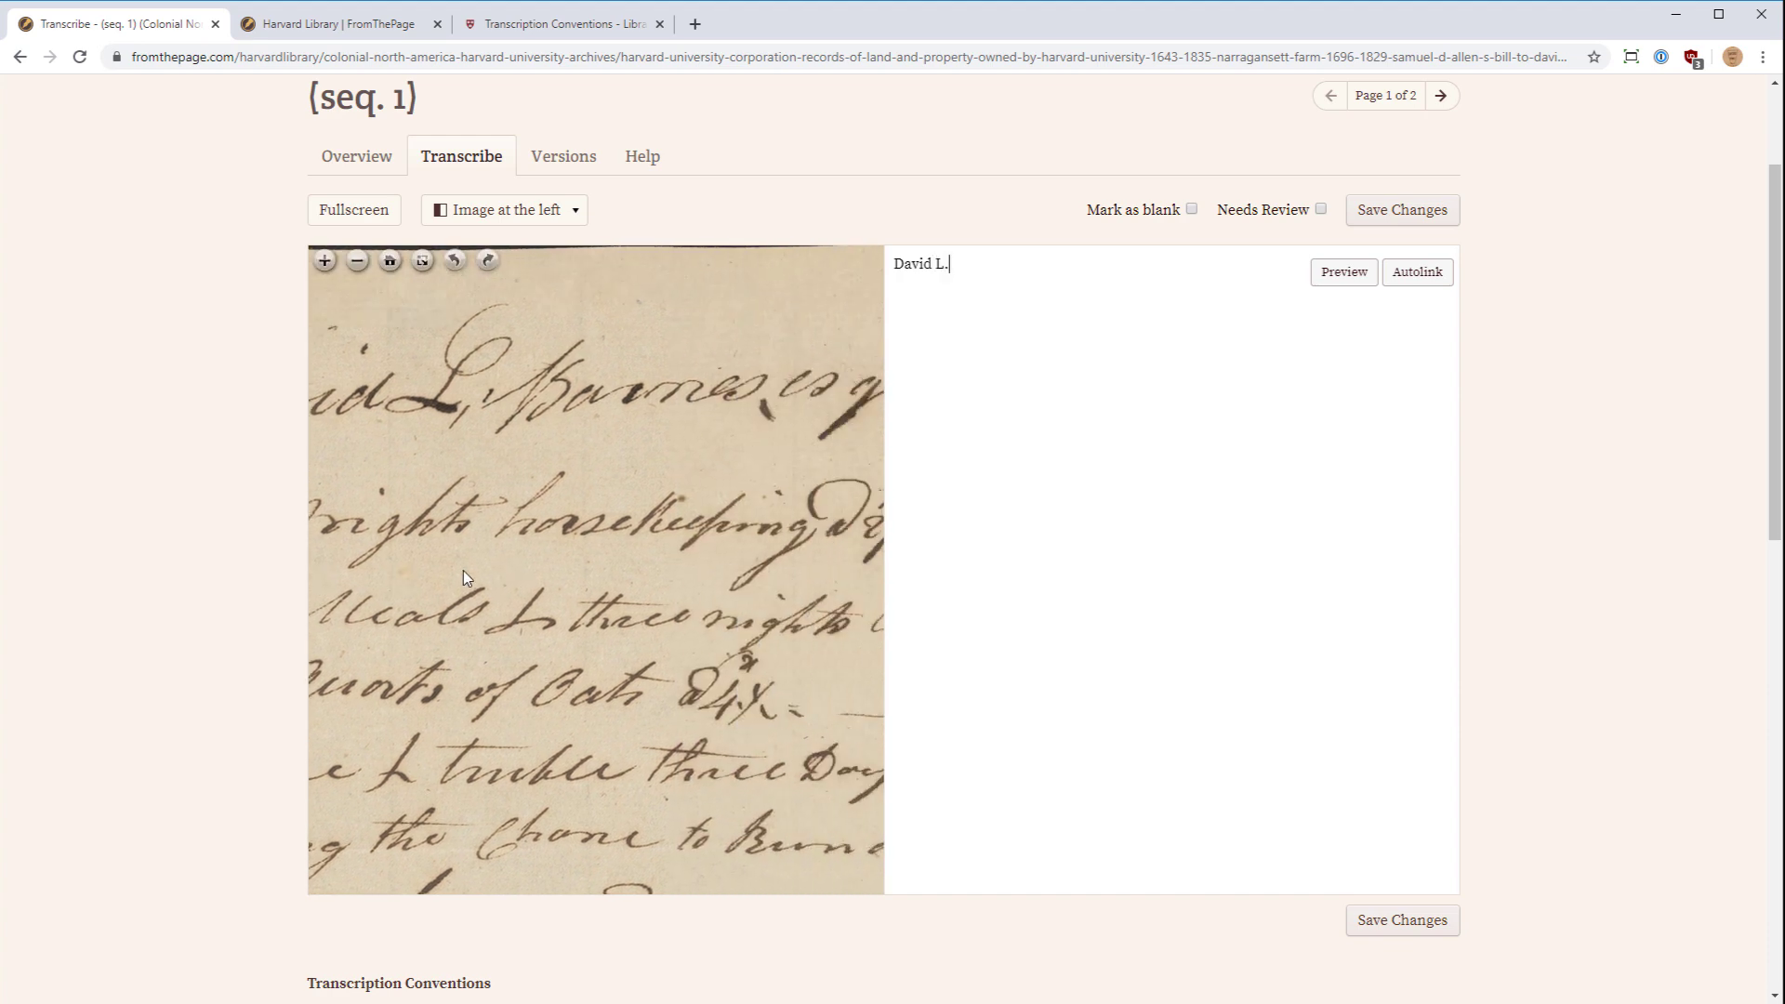
pyautogui.write('. Barnes')
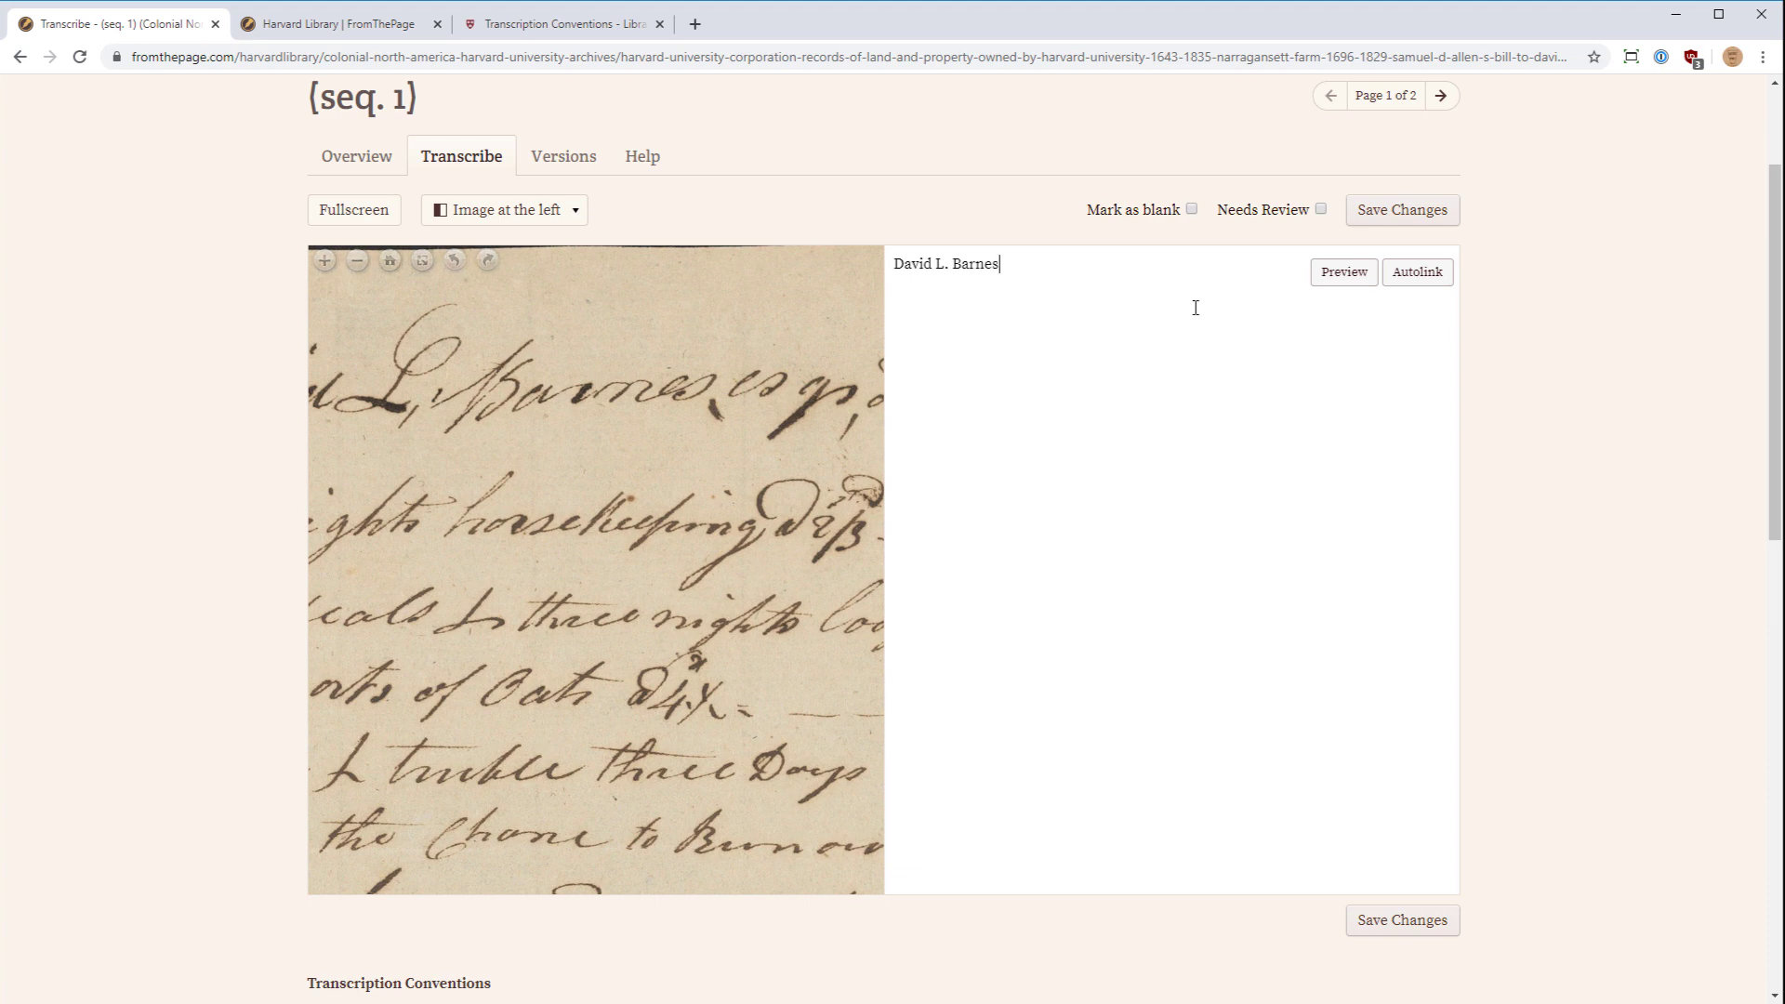
pyautogui.click(1440, 219)
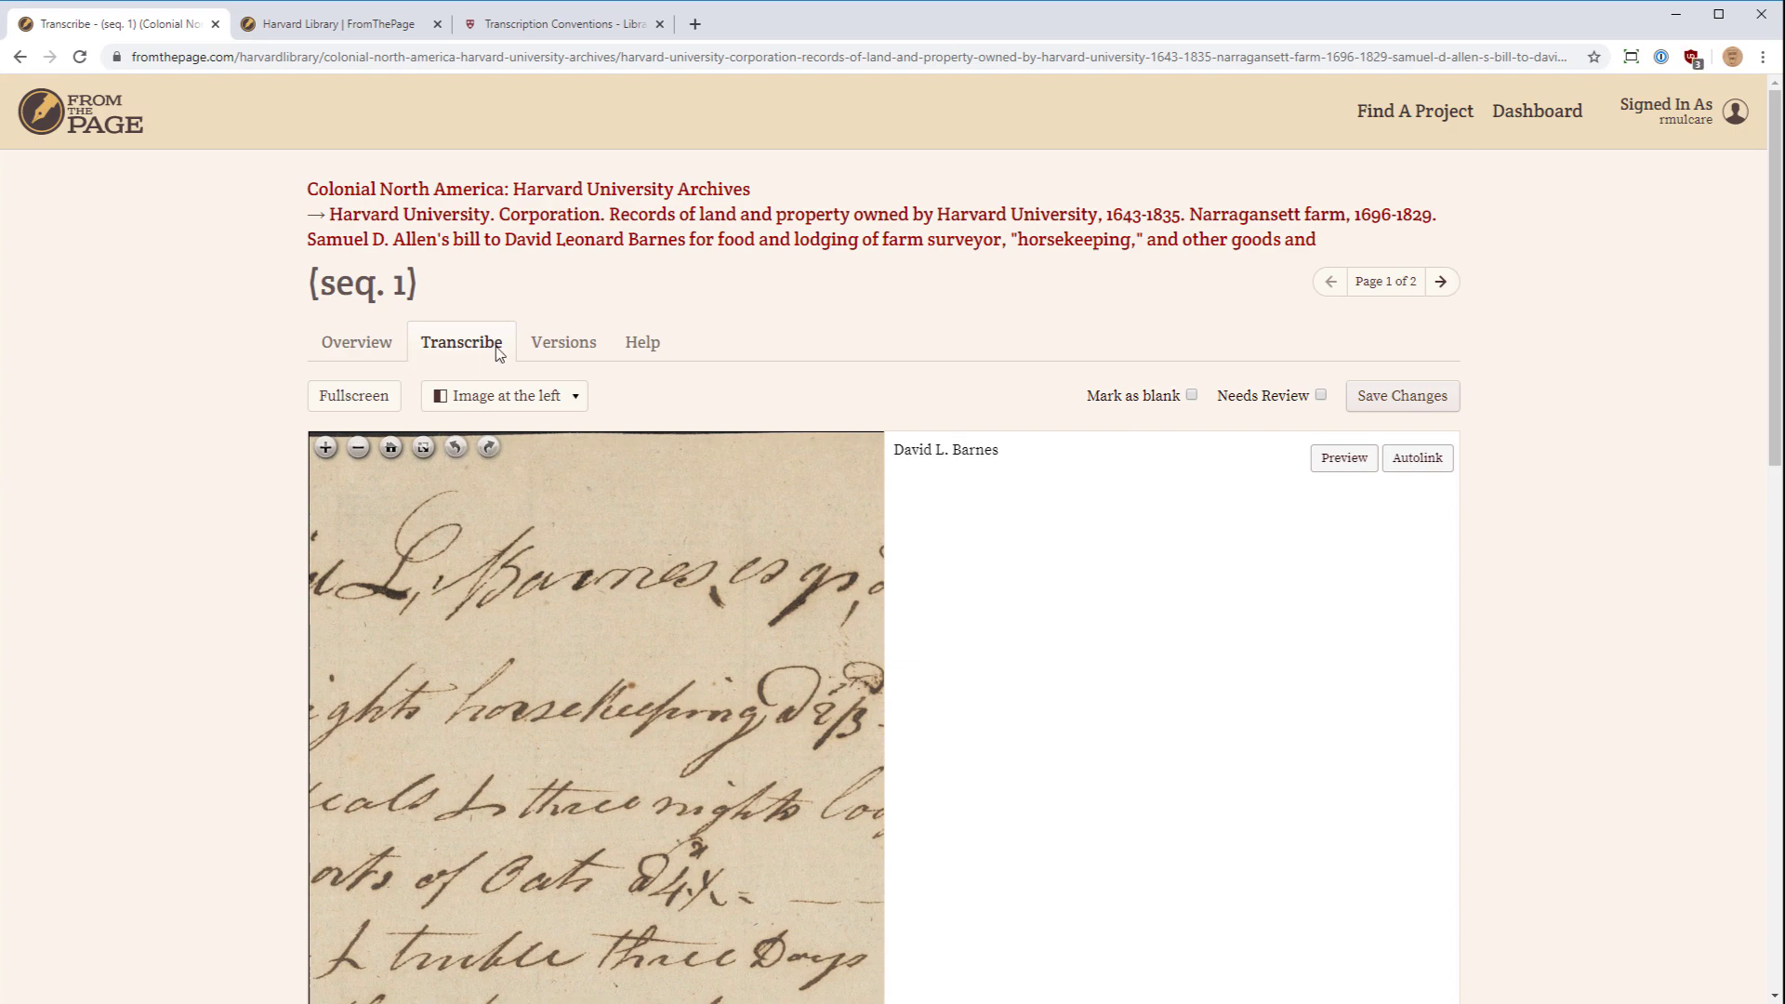
# - Return to the work's page list via the title in the breadcrumb
pyautogui.scroll(-2, 835, 321)
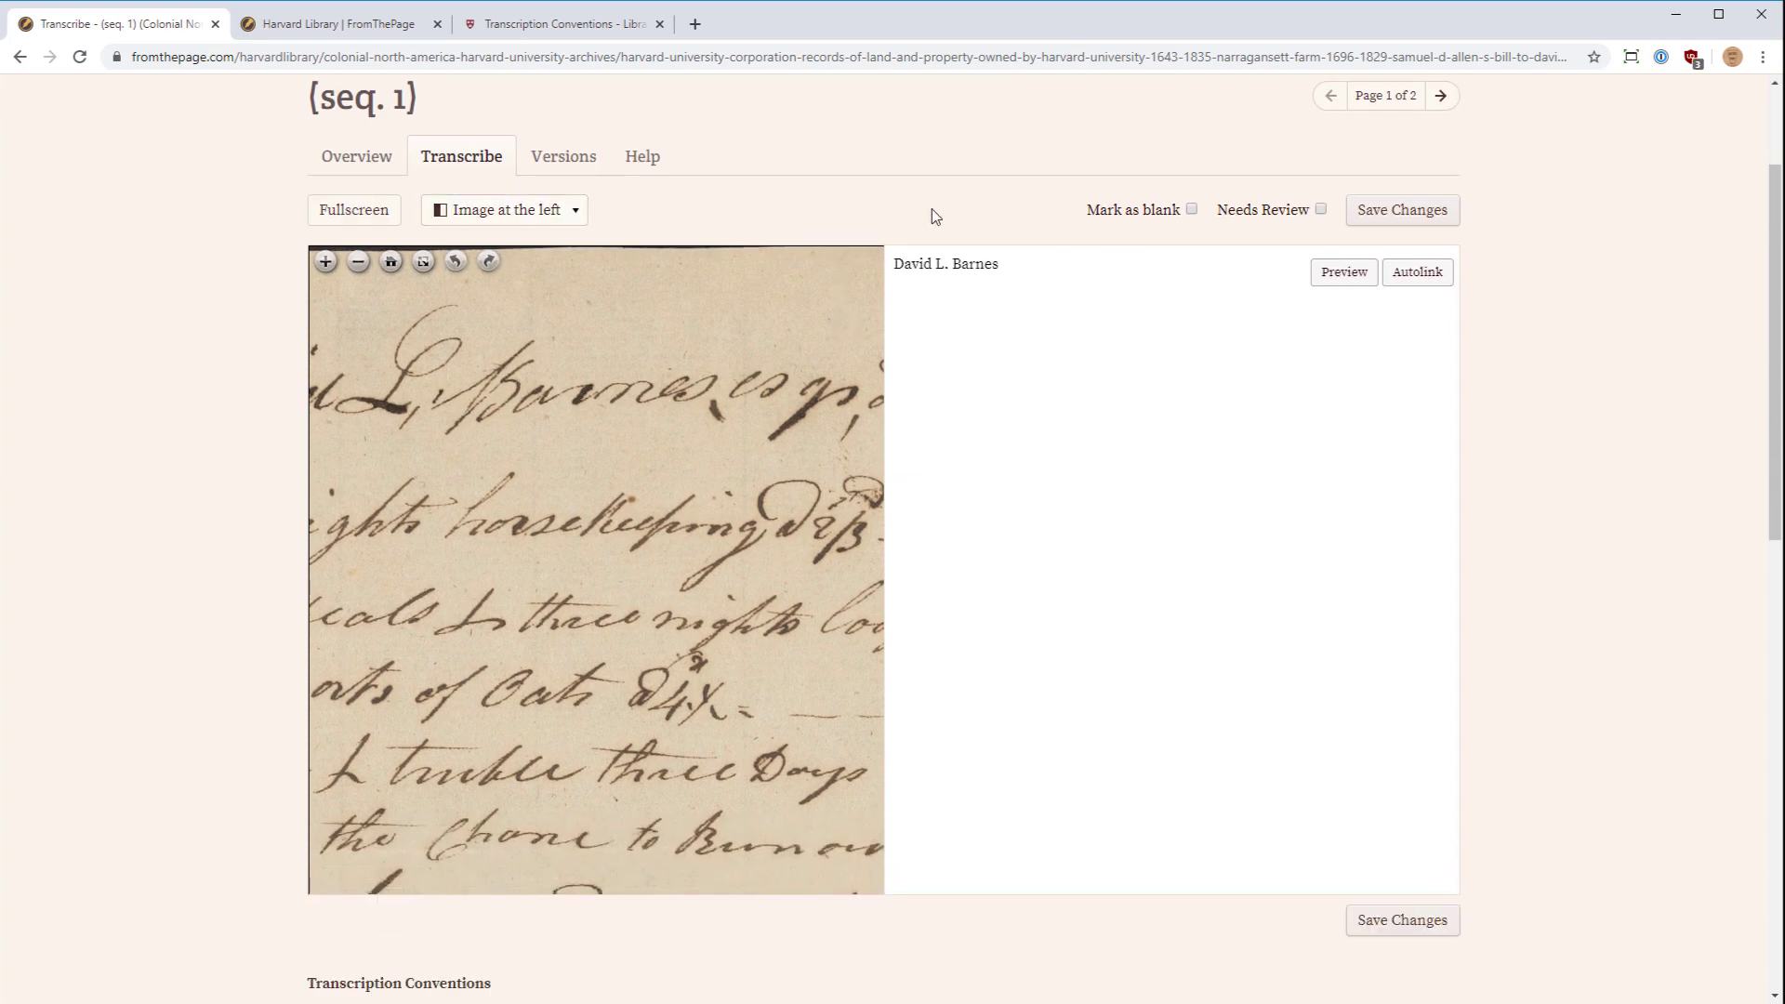
pyautogui.scroll(2, 911, 210)
pyautogui.click(740, 217)
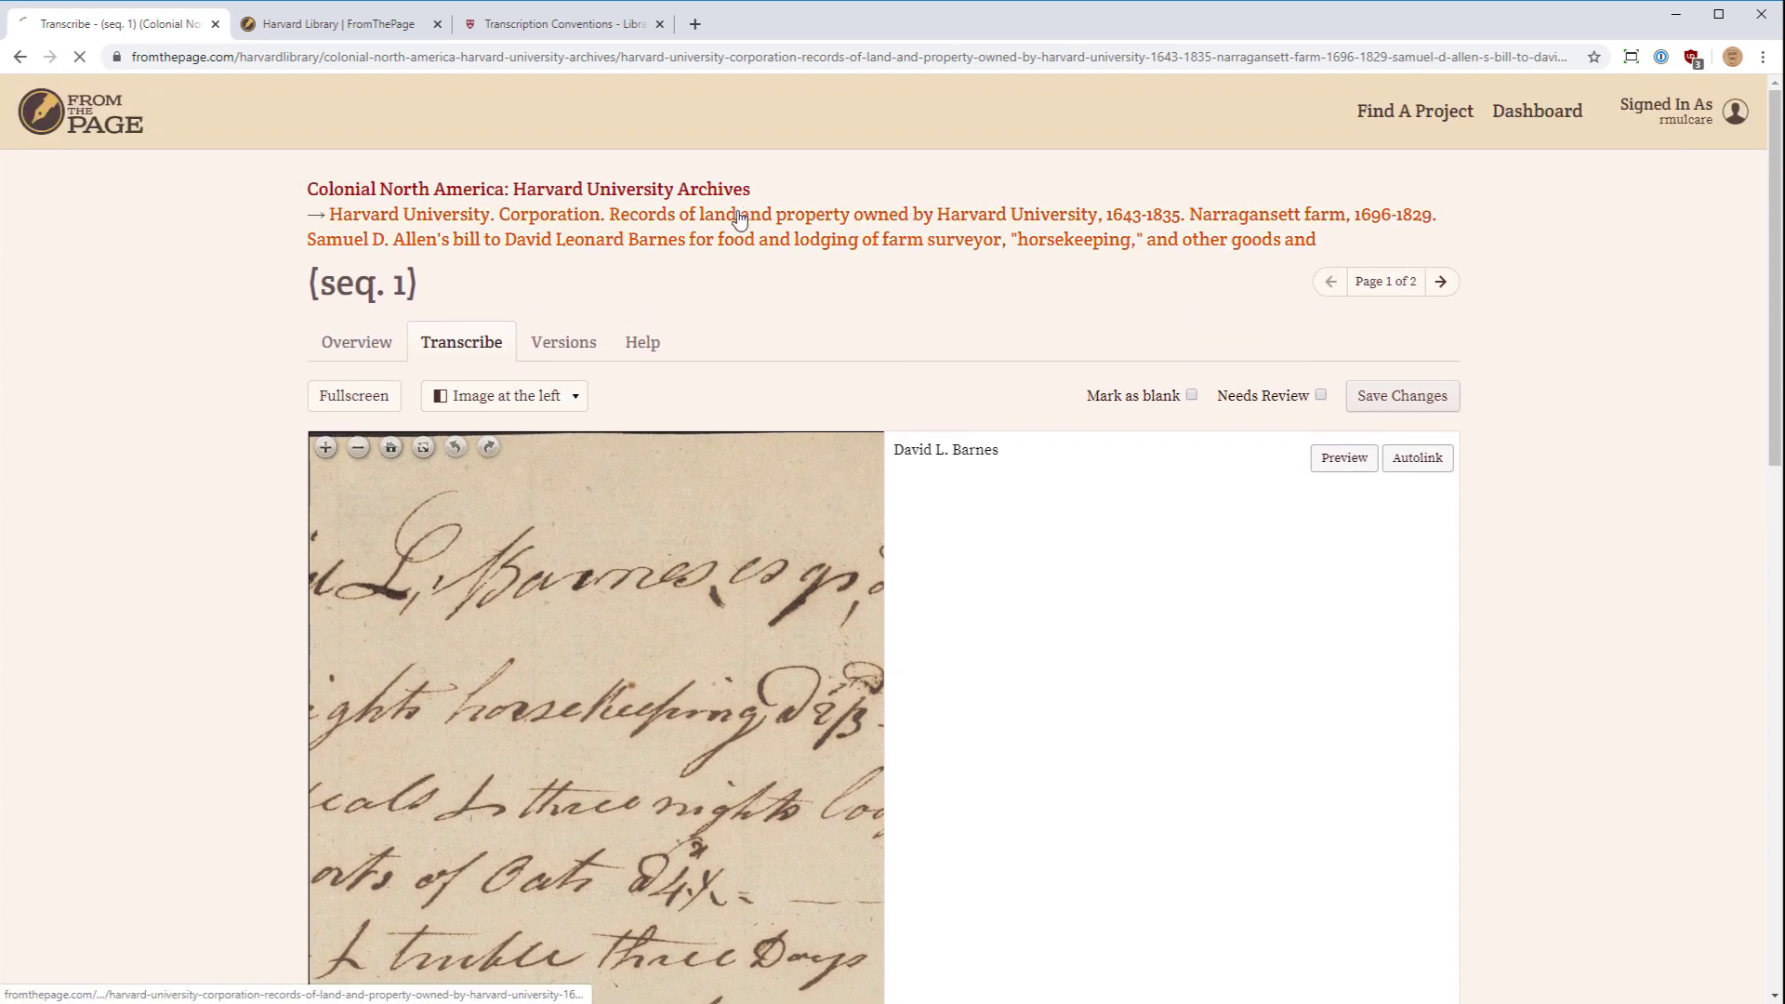